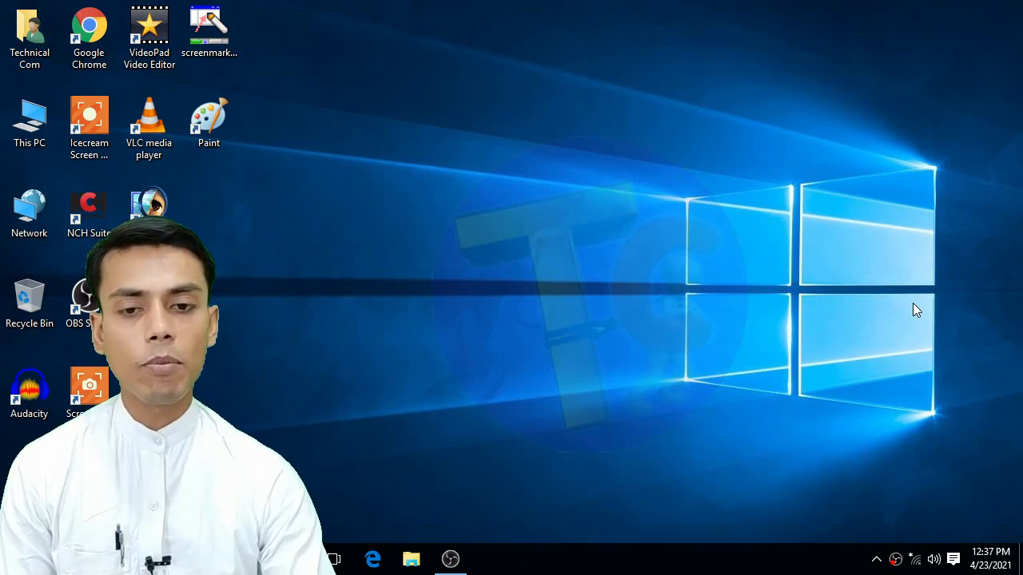
# Launch Tally.ERP 9 and choose to work in Educational Mode
pyautogui.rightClick(459, 257)
pyautogui.click(497, 304)
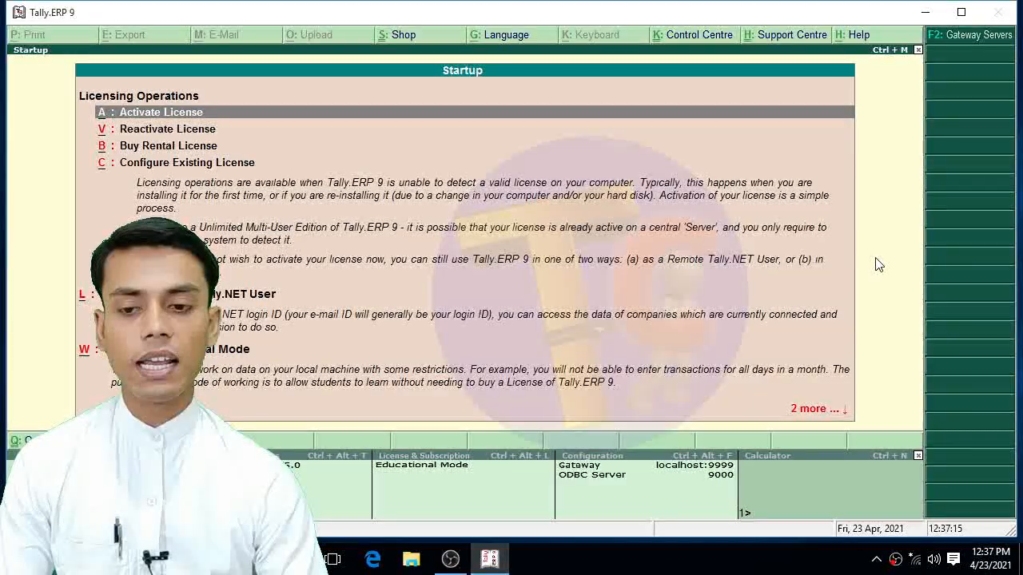
pyautogui.press('Down')
pyautogui.press('Down')
pyautogui.press('Down')
pyautogui.press('Down')
pyautogui.press('Down')
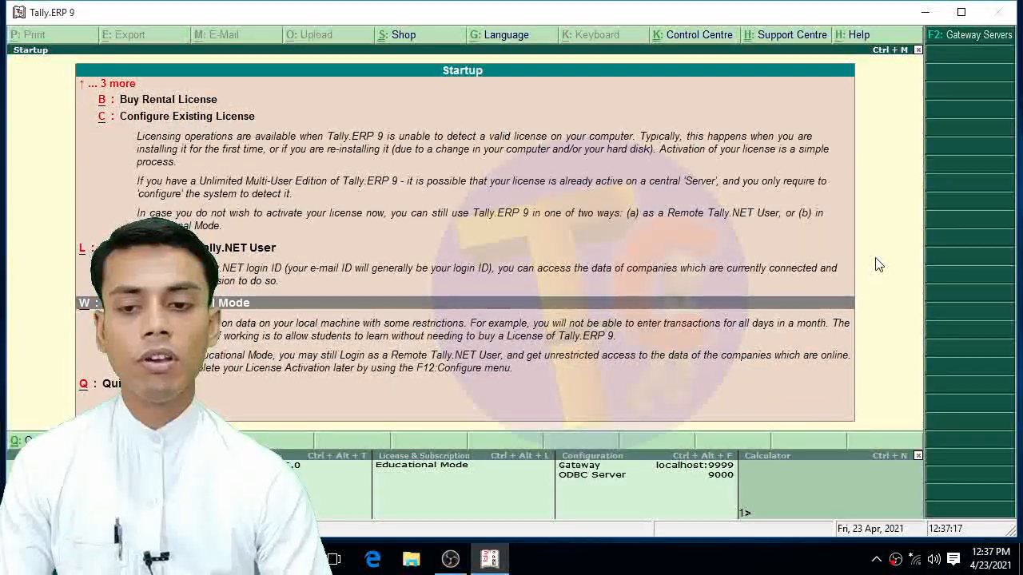
pyautogui.press('Down')
pyautogui.press('Return')
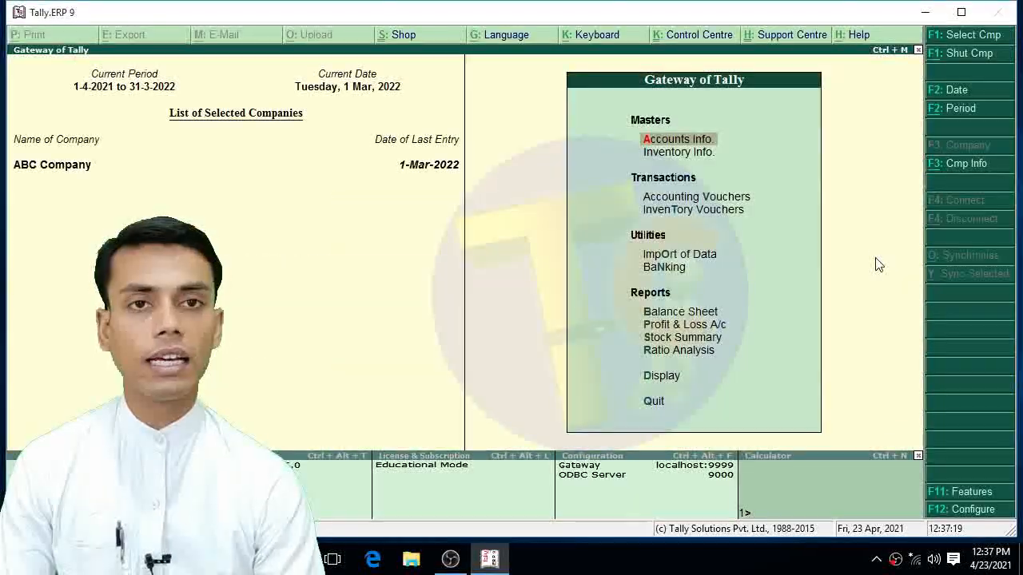
pyautogui.press('Down')
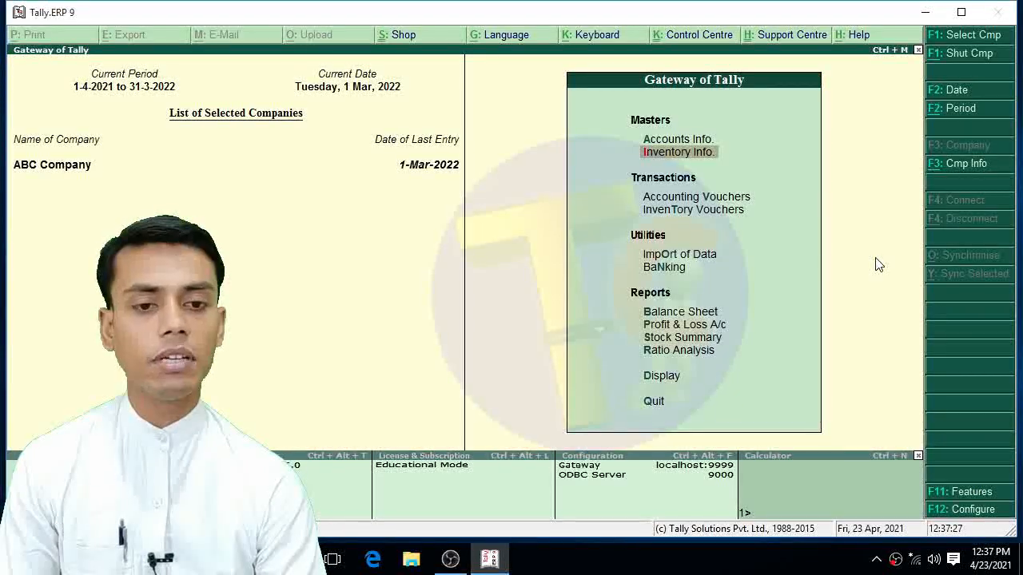
pyautogui.press('Down')
pyautogui.press('Down')
pyautogui.press('Up')
pyautogui.press('Return')
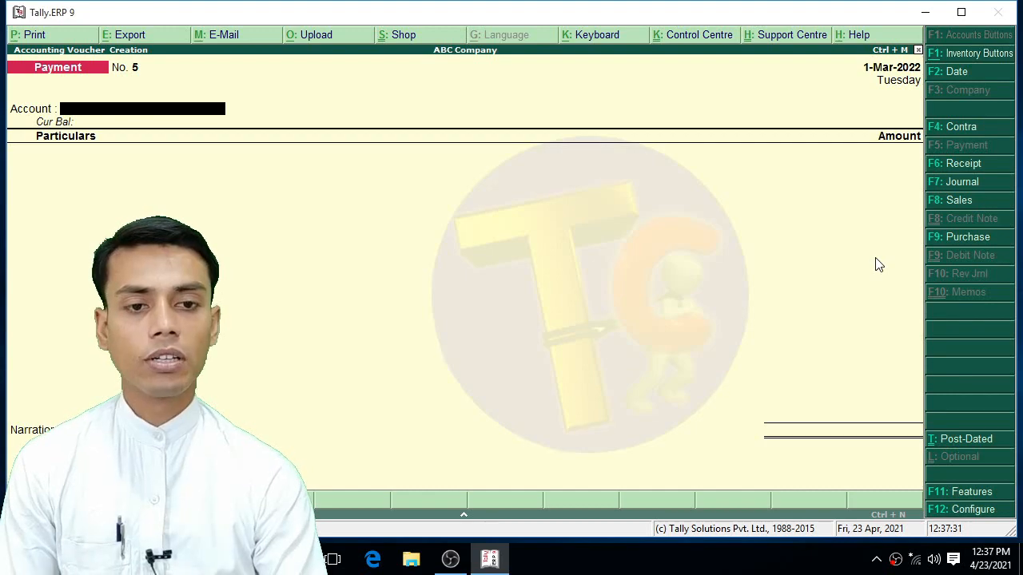
pyautogui.press('Return')
pyautogui.press('Down')
pyautogui.press('Down')
pyautogui.press('Down')
pyautogui.press('Down')
pyautogui.press('Return')
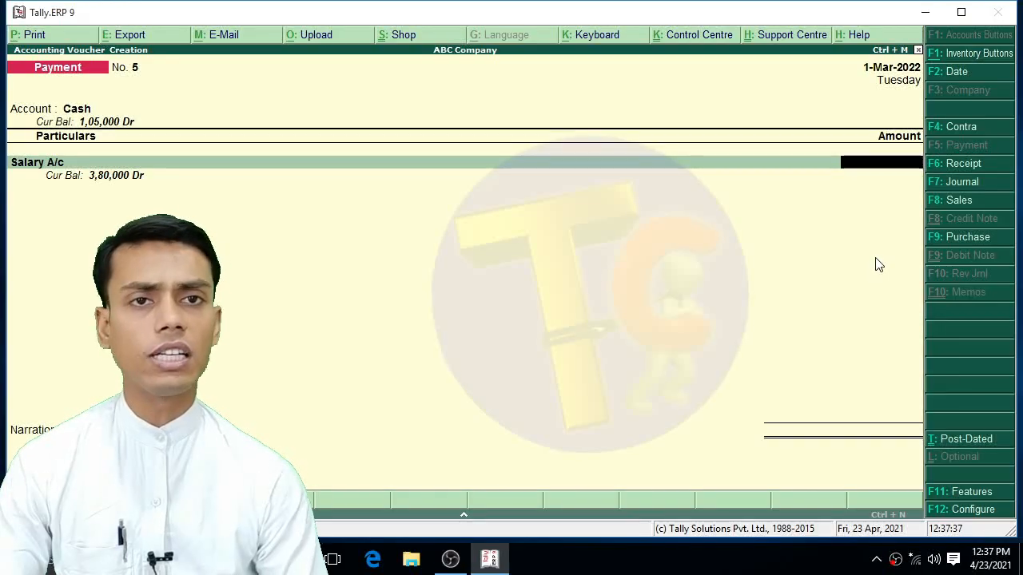
pyautogui.press('Escape')
pyautogui.press('Return')
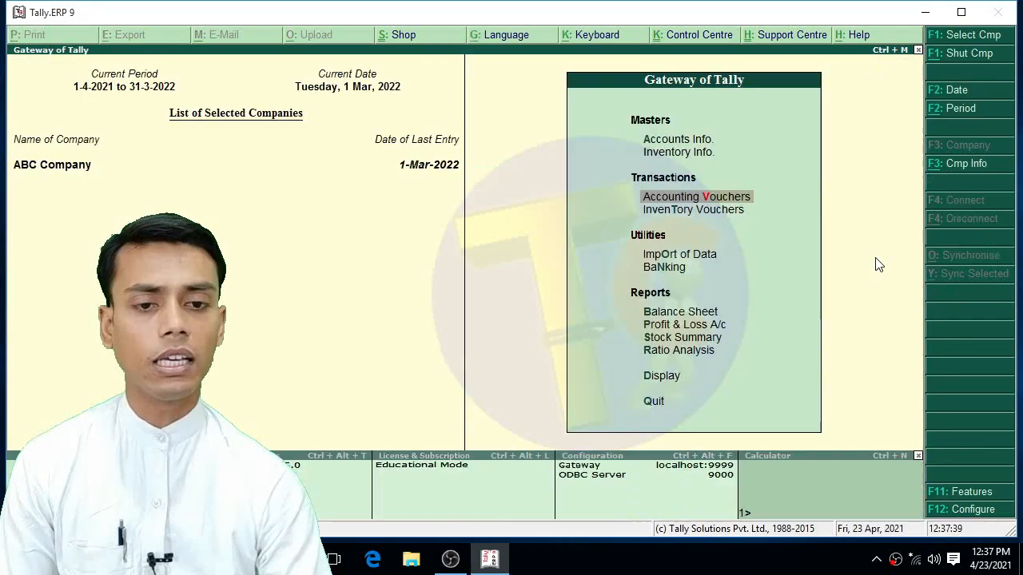
# Create a single stock group named Computer Parts under Primary in the inventory masters
pyautogui.press('Up')
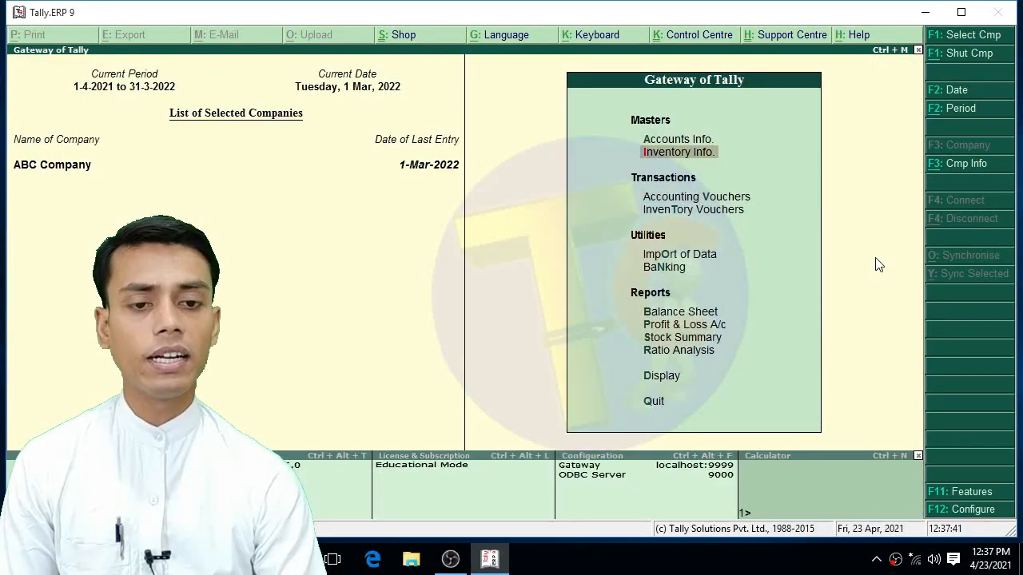
pyautogui.press('Return')
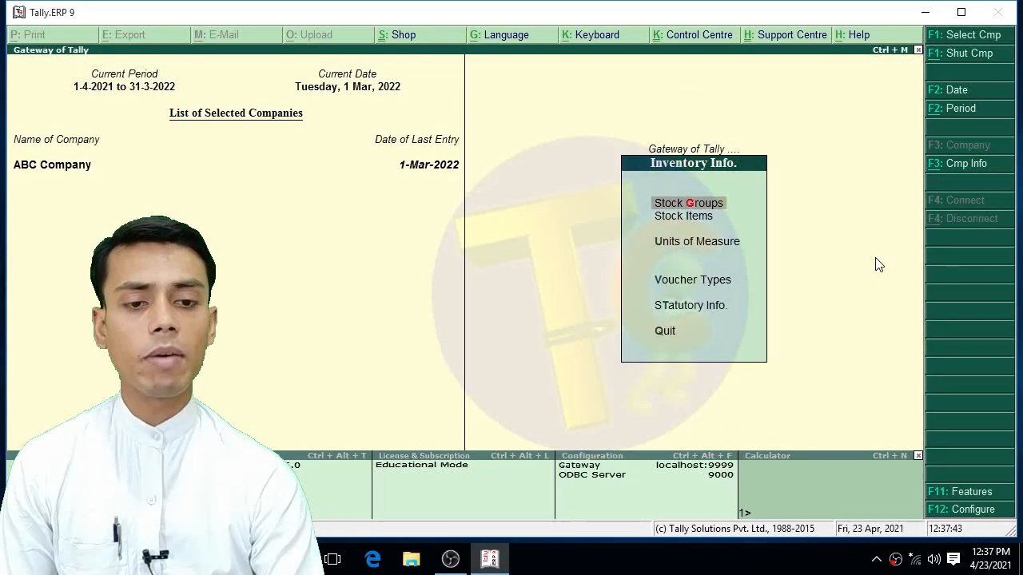
pyautogui.press('Return')
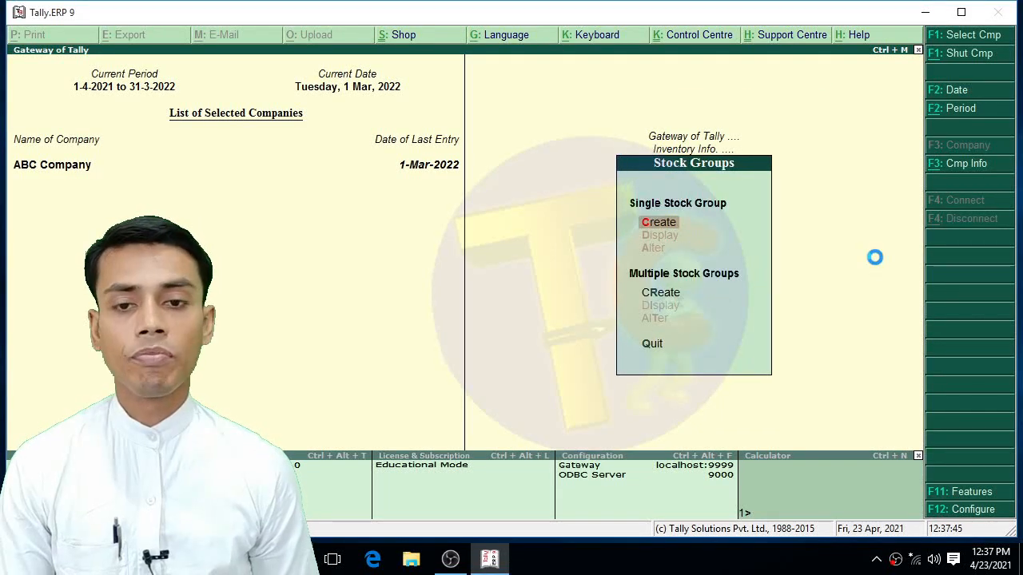
pyautogui.press('Return')
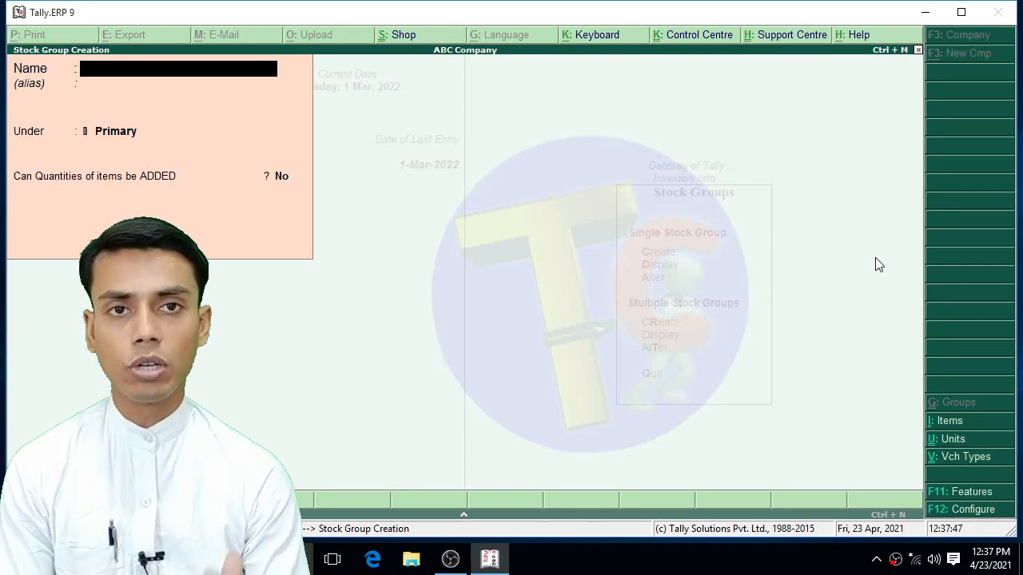
pyautogui.write('Lsap')
pyautogui.press('BackSpace')
pyautogui.press('BackSpace')
pyautogui.press('BackSpace')
pyautogui.write('Co')
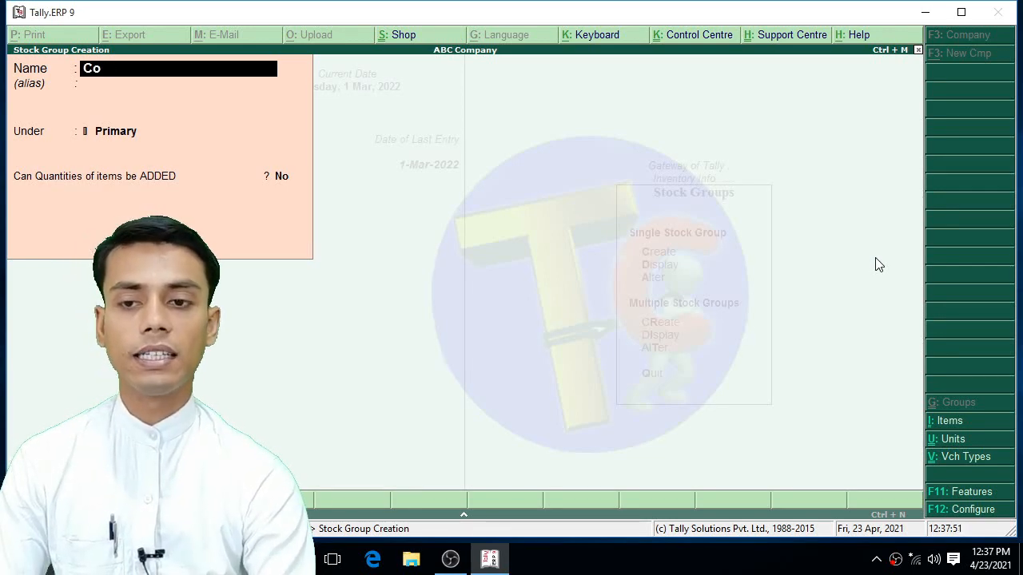
pyautogui.write('mputer Parts')
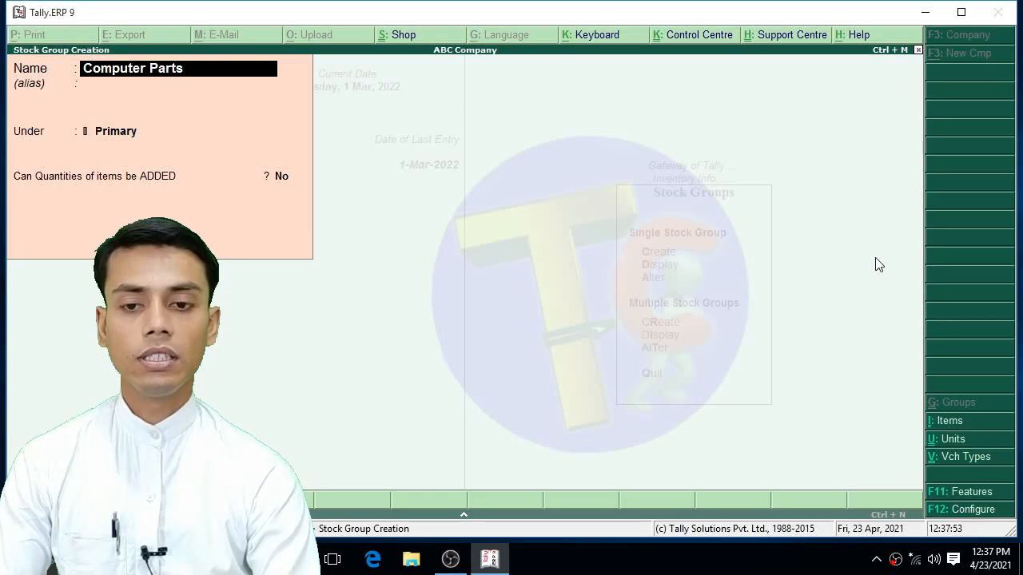
pyautogui.press('Return')
pyautogui.press('Return')
pyautogui.press('Return')
pyautogui.press('Return')
pyautogui.press('Escape')
pyautogui.press('Escape')
# Create a simple unit of measure with the symbol Nos and 0 decimal places
pyautogui.press('Down')
pyautogui.press('Down')
pyautogui.press('Return')
pyautogui.press('Return')
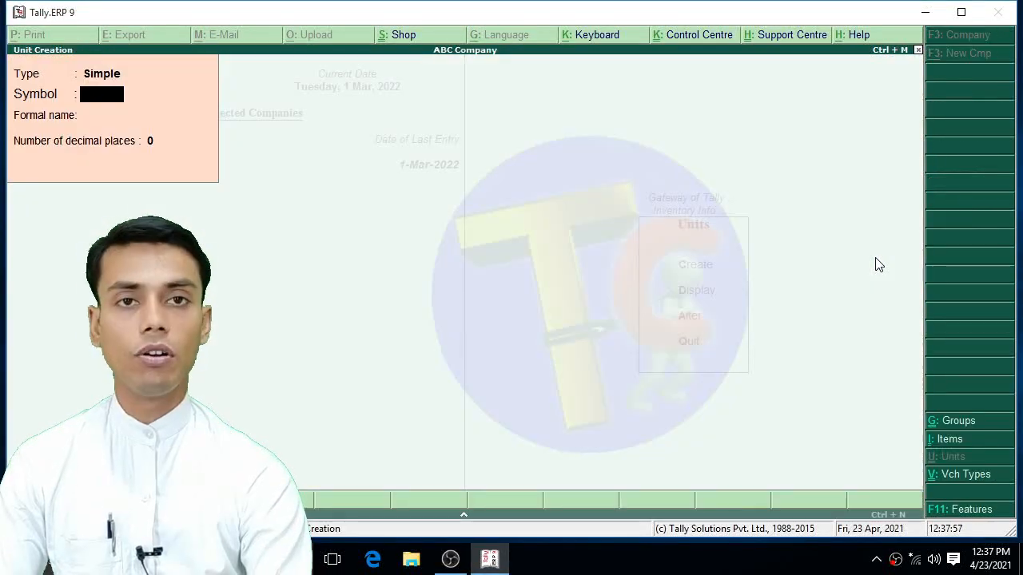
pyautogui.write('Nos')
pyautogui.press('Return')
pyautogui.press('Return')
pyautogui.press('Return')
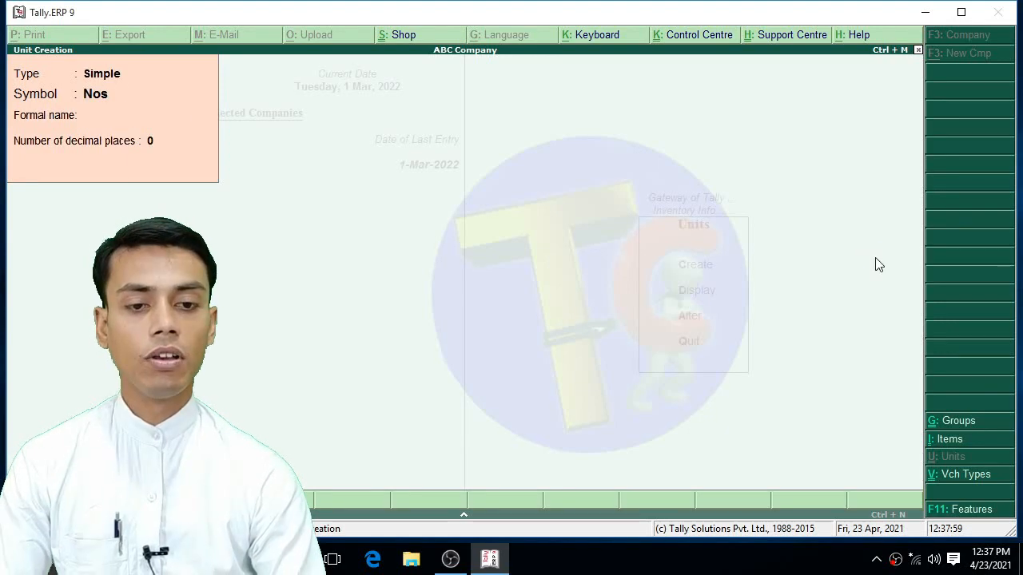
pyautogui.press('Escape')
pyautogui.press('Escape')
# Create a single stock item named Mother Board under the Computer Parts group with Nos as its unit
pyautogui.press('Up')
pyautogui.press('Return')
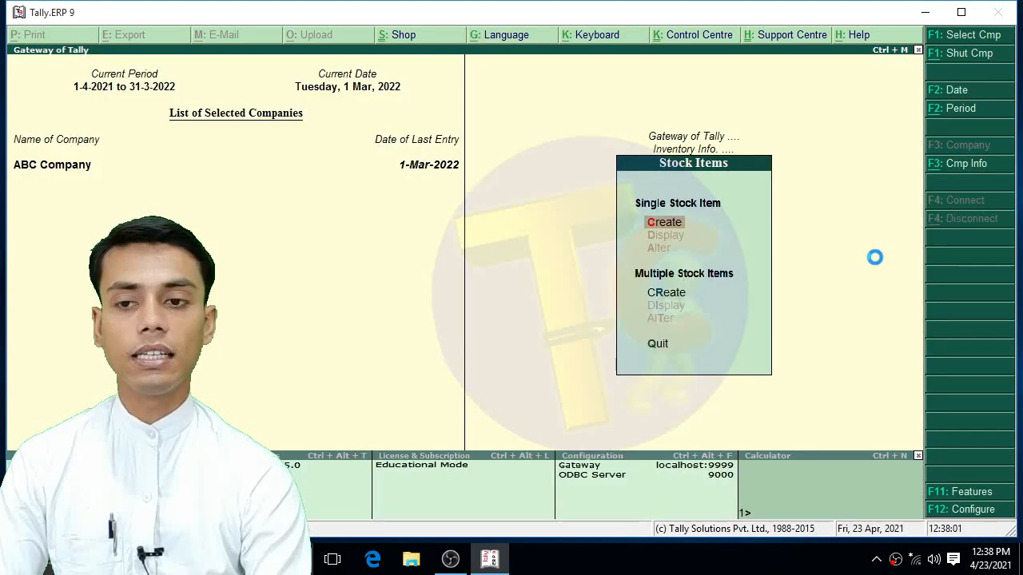
pyautogui.press('Return')
pyautogui.write('Mother Board')
pyautogui.press('Return')
pyautogui.press('Down')
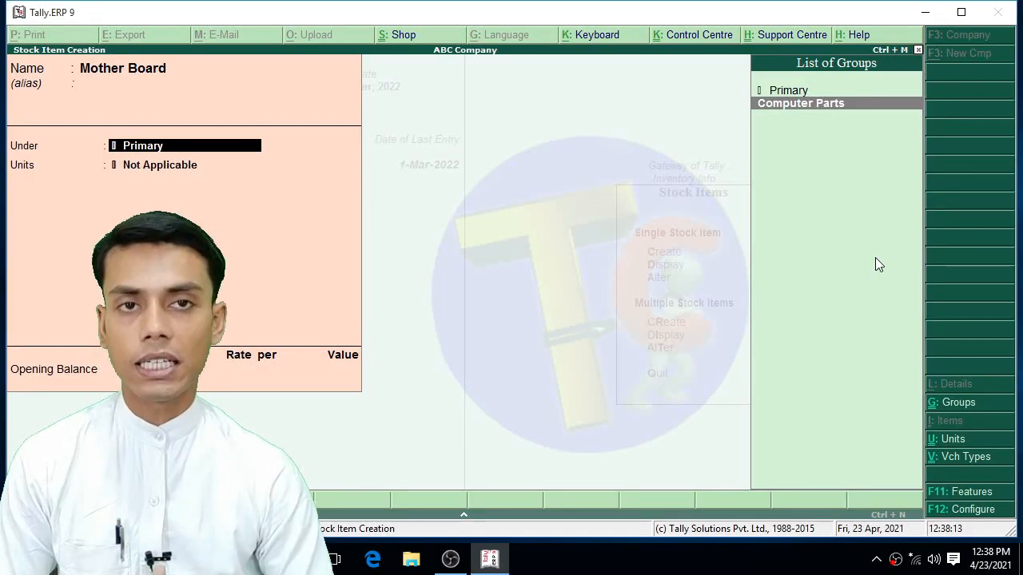
pyautogui.press('Return')
pyautogui.press('Down')
pyautogui.press('Return')
pyautogui.hotkey('ctrl', 'a')
pyautogui.press('Escape')
pyautogui.press('Return')
pyautogui.press('Escape')
pyautogui.press('Escape')
# Start a purchase voucher with Cash as the party account and Purchase A/c as the purchase ledger
pyautogui.press('Down')
pyautogui.press('Down')
pyautogui.press('Up')
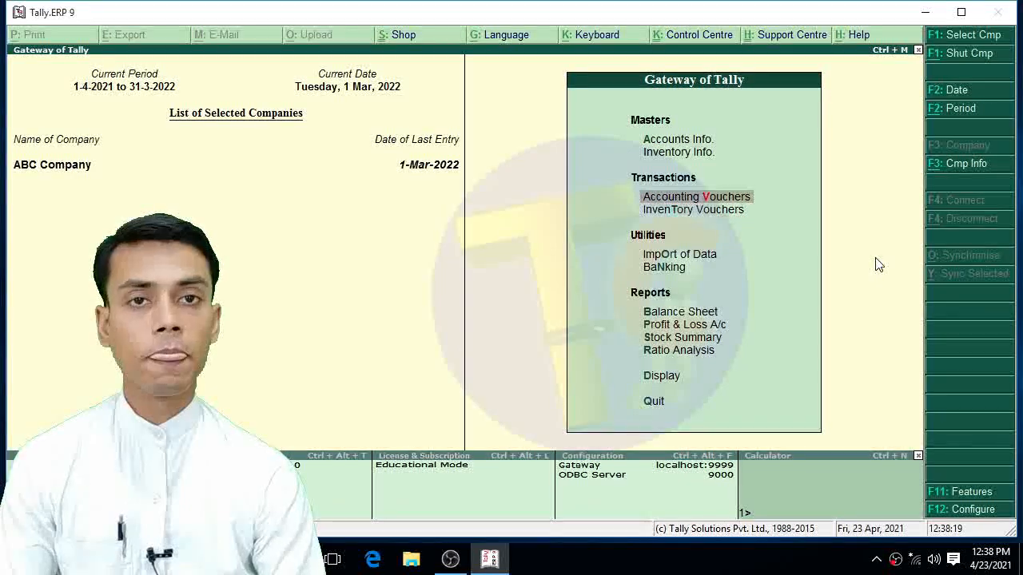
pyautogui.press('Return')
pyautogui.press('F9')
pyautogui.press('Return')
pyautogui.press('Return')
pyautogui.press('Return')
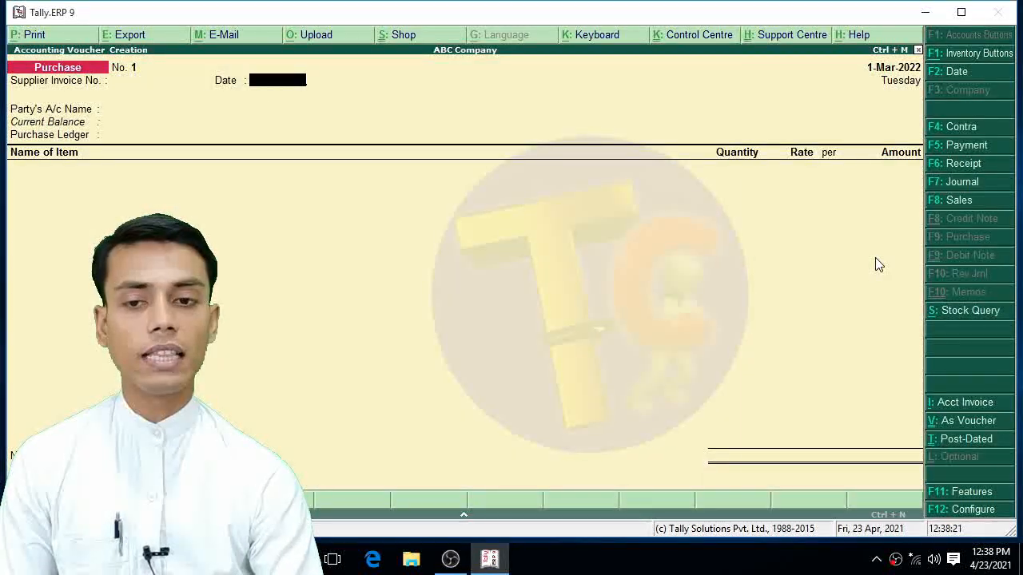
pyautogui.hotkey('ctrl', 'a')
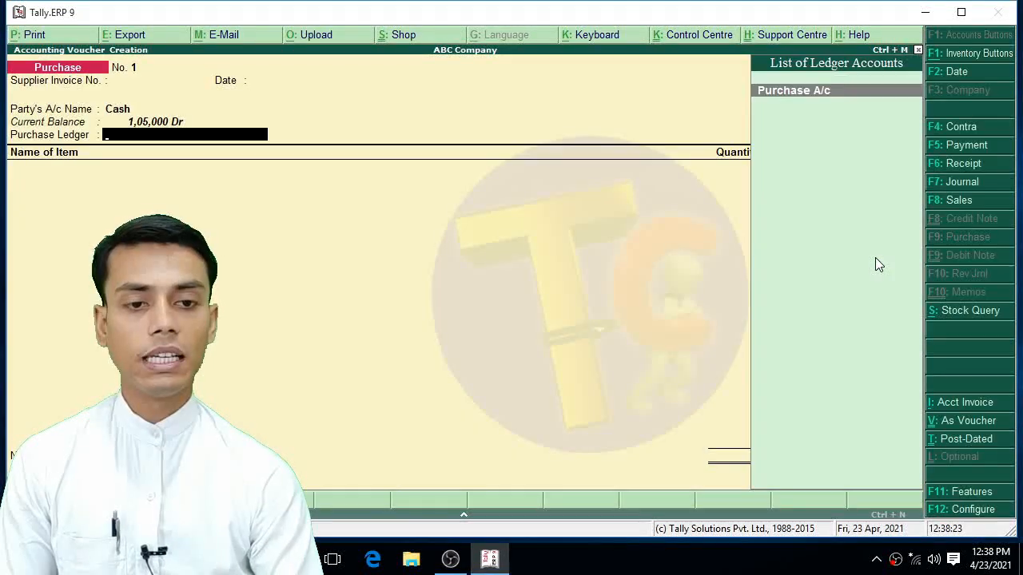
pyautogui.press('Return')
# Add Mother Board to the purchase voucher with a quantity of 10 Nos at a rate of 2,000
pyautogui.press('Down')
pyautogui.press('Return')
pyautogui.write('10')
pyautogui.press('Return')
pyautogui.write('2,000')
pyautogui.press('Return')
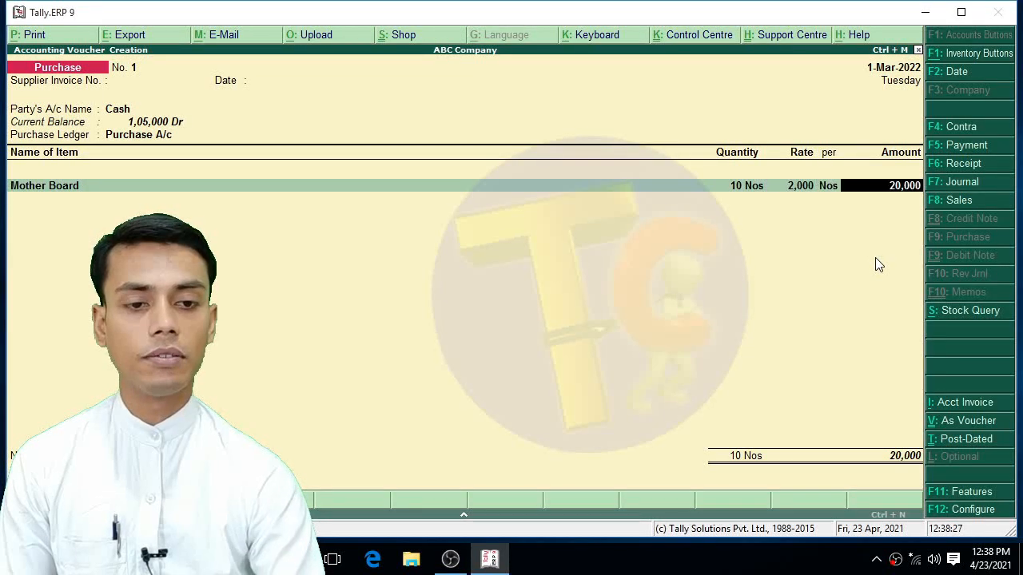
# Confirm the Mother Board line, end the item list and accept the purchase voucher
pyautogui.press('Return')
pyautogui.press('Return')
pyautogui.hotkey('ctrl', 'a')
pyautogui.press('BackSpace')
pyautogui.press('BackSpace')
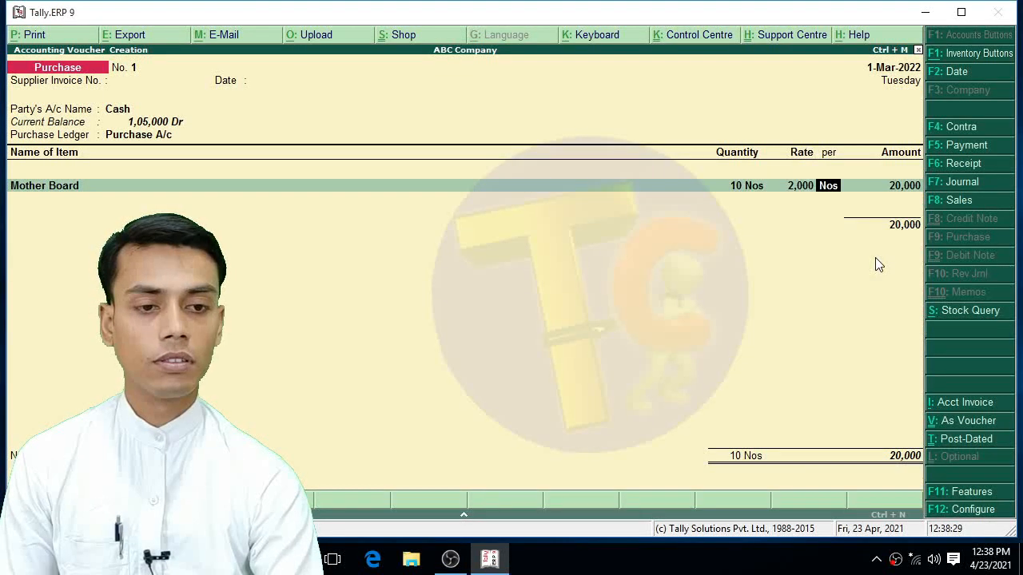
pyautogui.press('BackSpace')
pyautogui.press('Return')
pyautogui.press('Return')
pyautogui.press('Return')
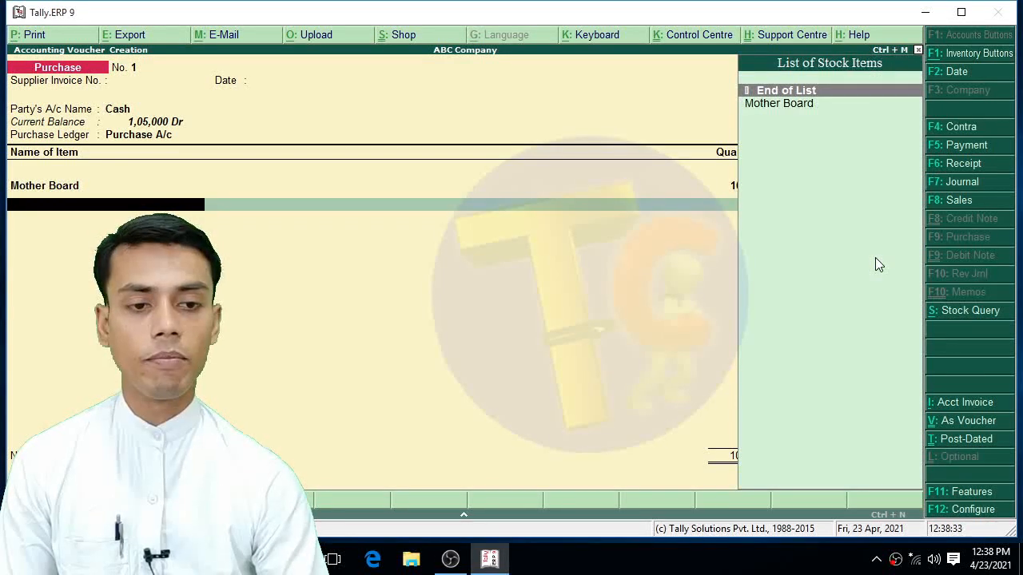
pyautogui.press('Return')
pyautogui.press('Return')
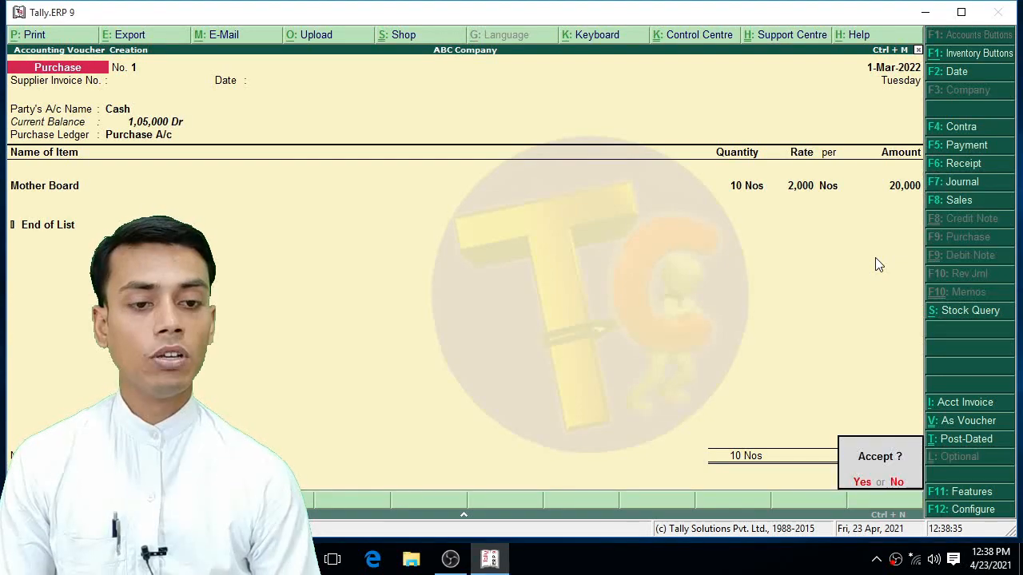
pyautogui.press('Return')
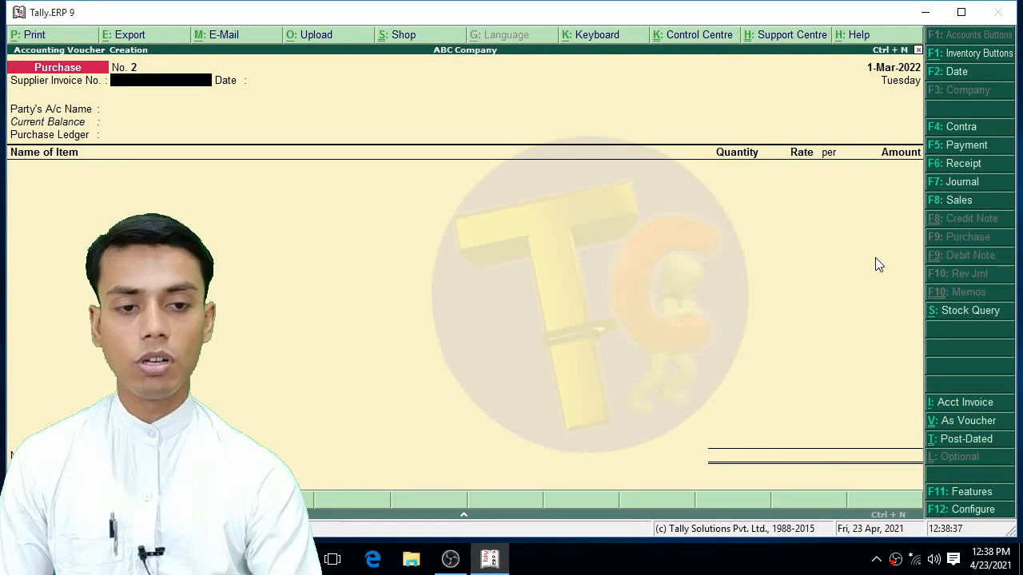
# Open the print preview of purchase voucher No. 1 and examine the zoomed invoice from its header to the signature area
pyautogui.press('pageup')
pyautogui.hotkey('alt', 'p')
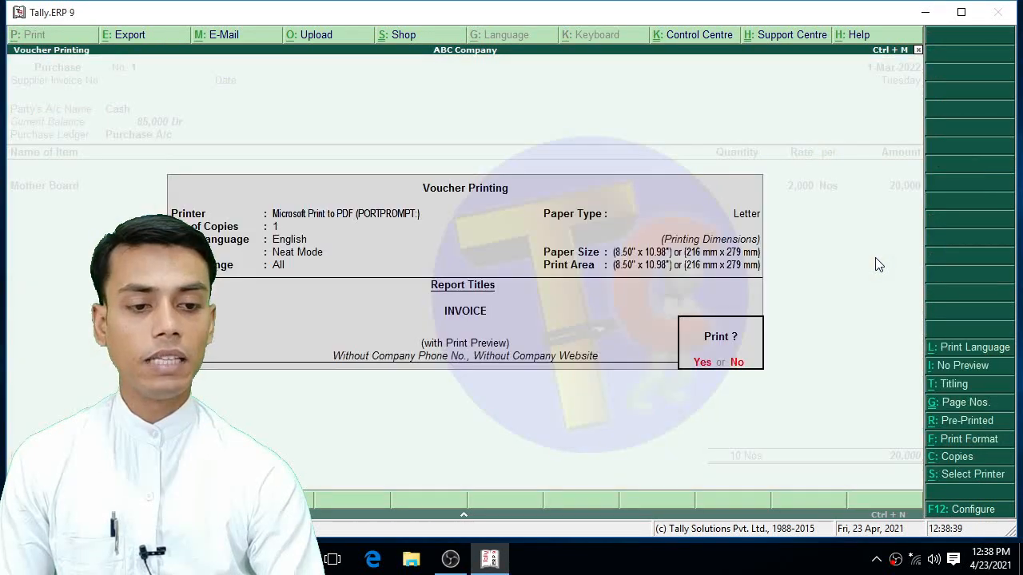
pyautogui.press('Return')
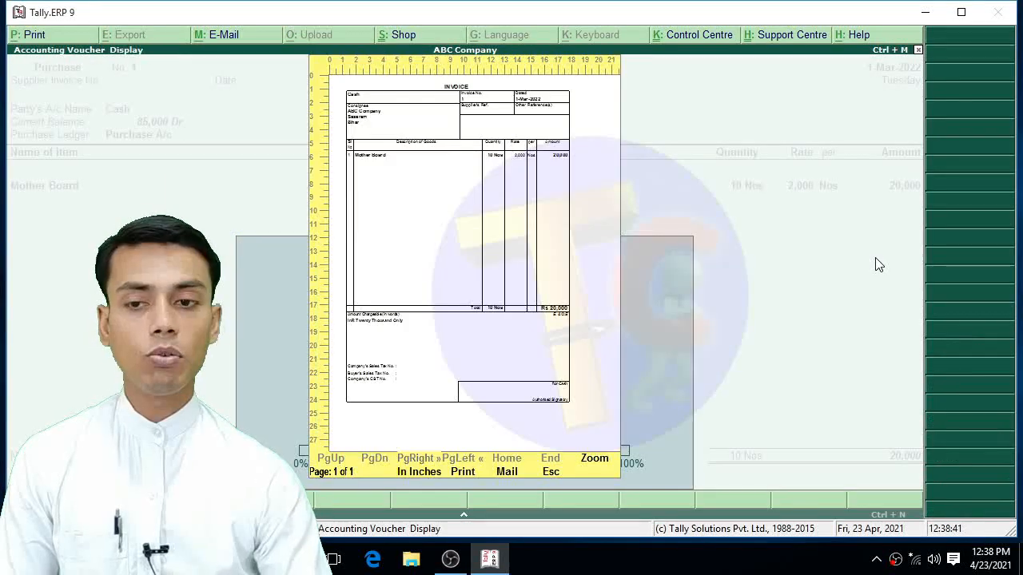
pyautogui.press('Return')
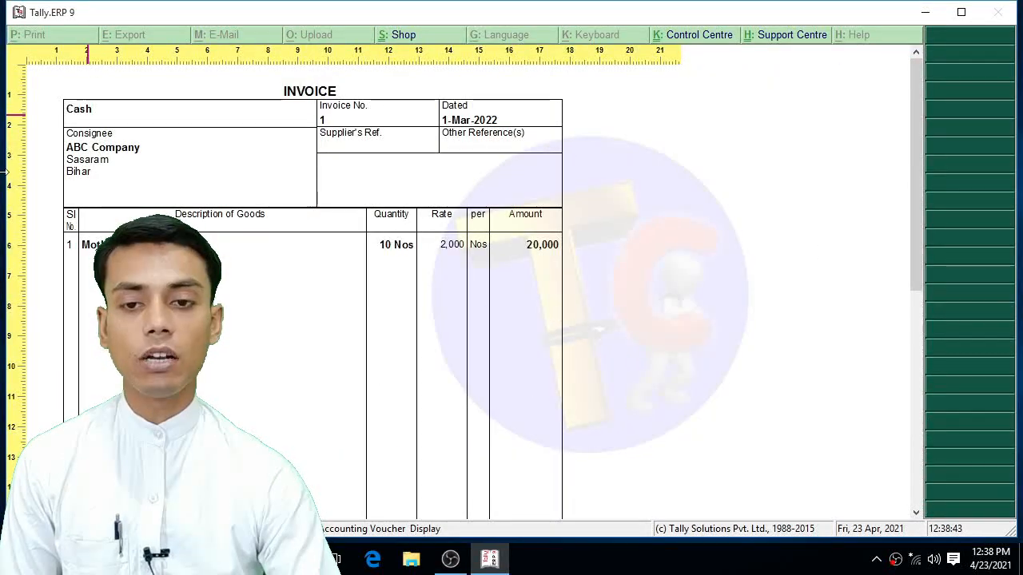
pyautogui.scroll(-5, 181, 178)
pyautogui.scroll(4, 189, 197)
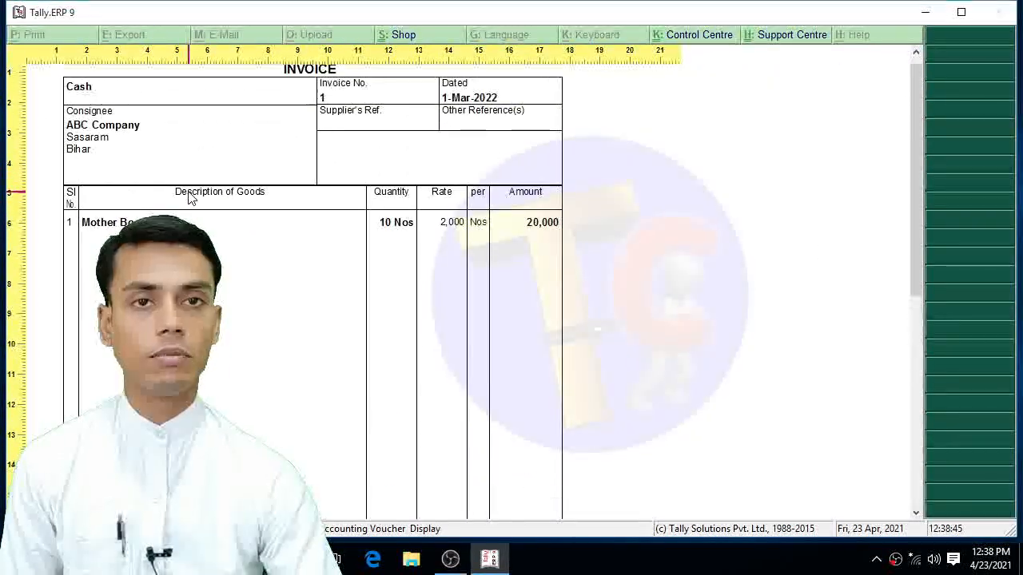
pyautogui.scroll(1, 190, 196)
pyautogui.scroll(-2, 196, 197)
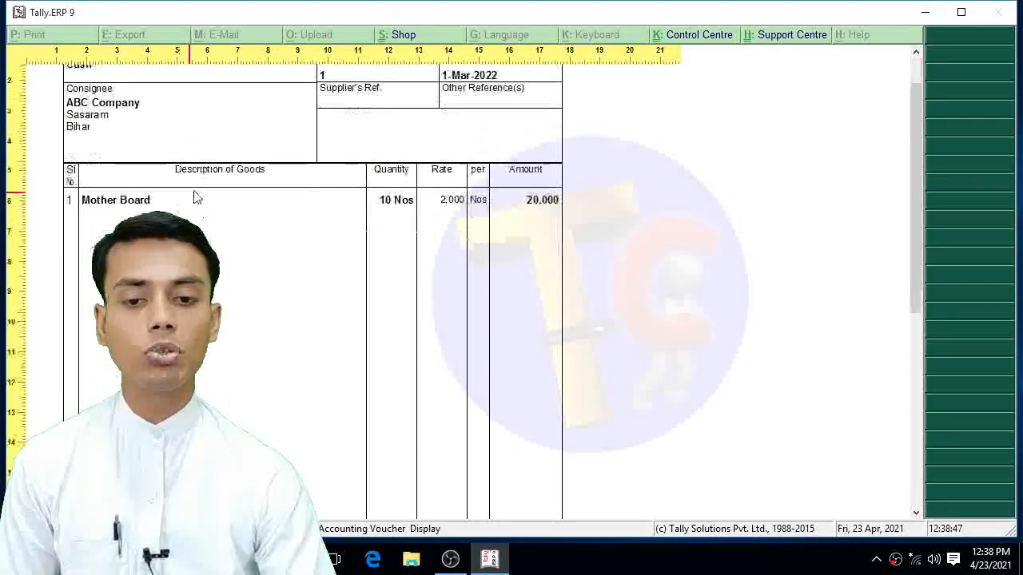
pyautogui.scroll(-6, 274, 228)
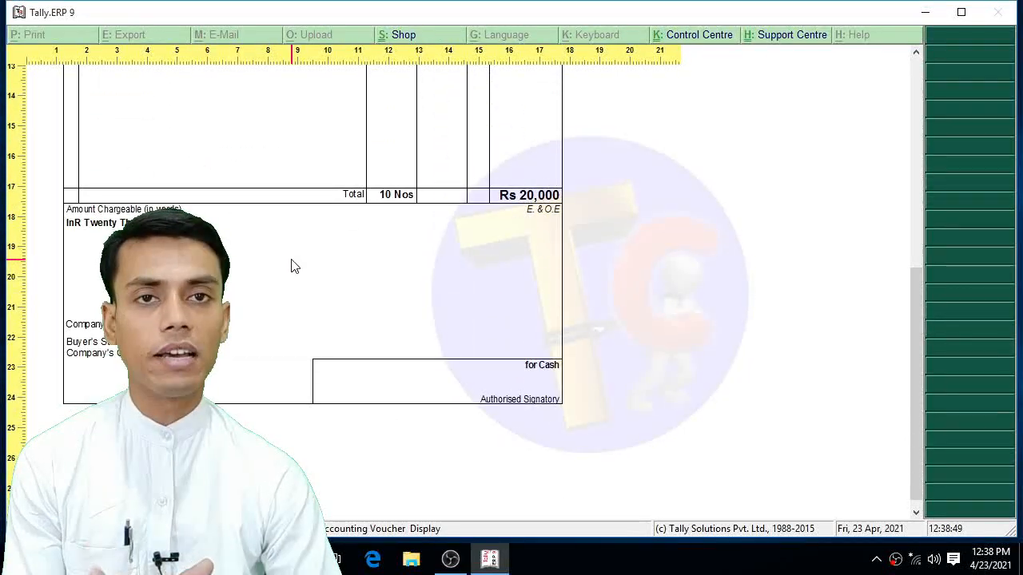
pyautogui.scroll(8, 294, 266)
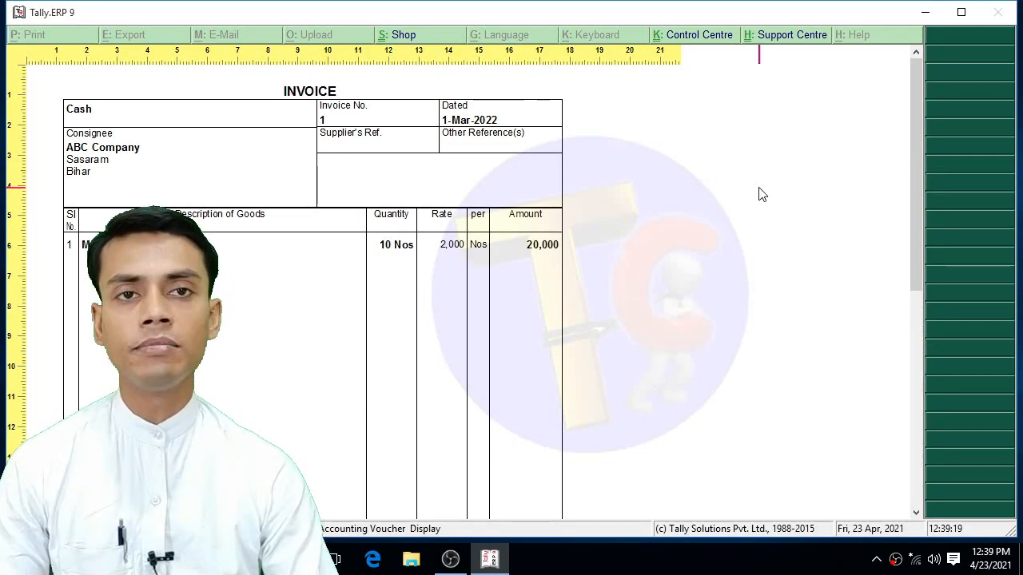
# Close the invoice preview, leave voucher alteration and creation, and return to the Gateway of Tally
pyautogui.press('Escape')
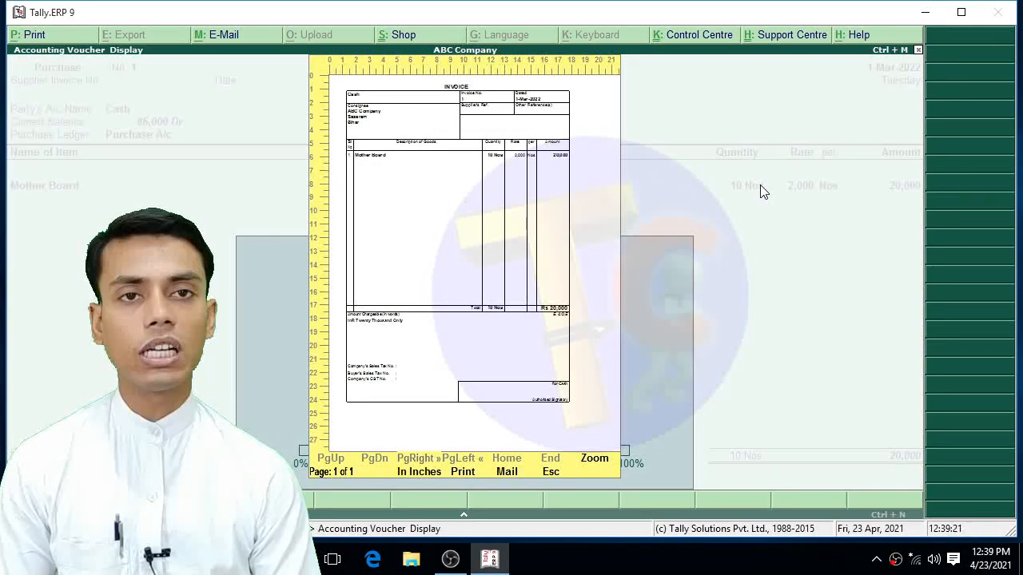
pyautogui.press('Escape')
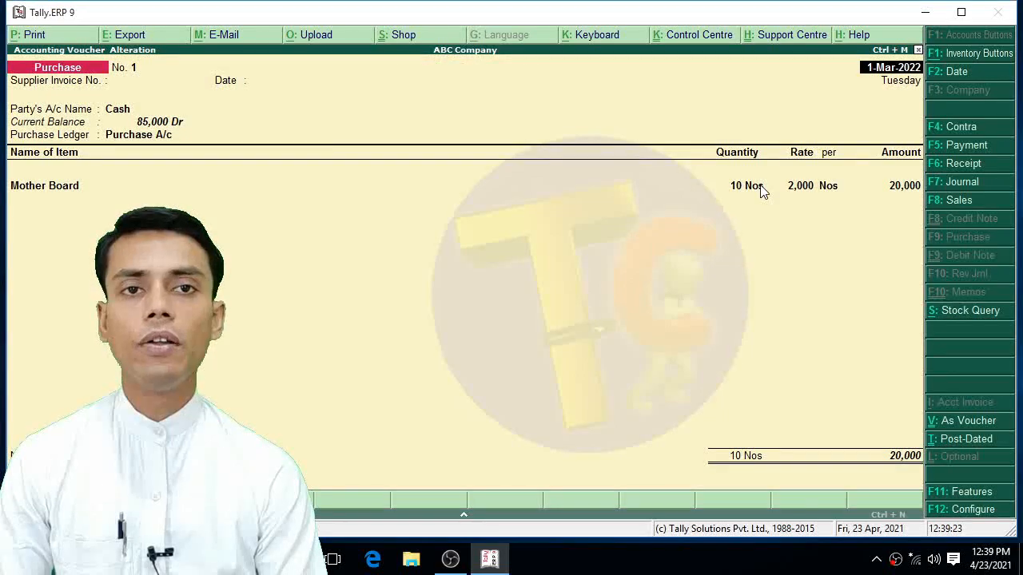
pyautogui.press('Escape')
pyautogui.press('y')
pyautogui.press('Escape')
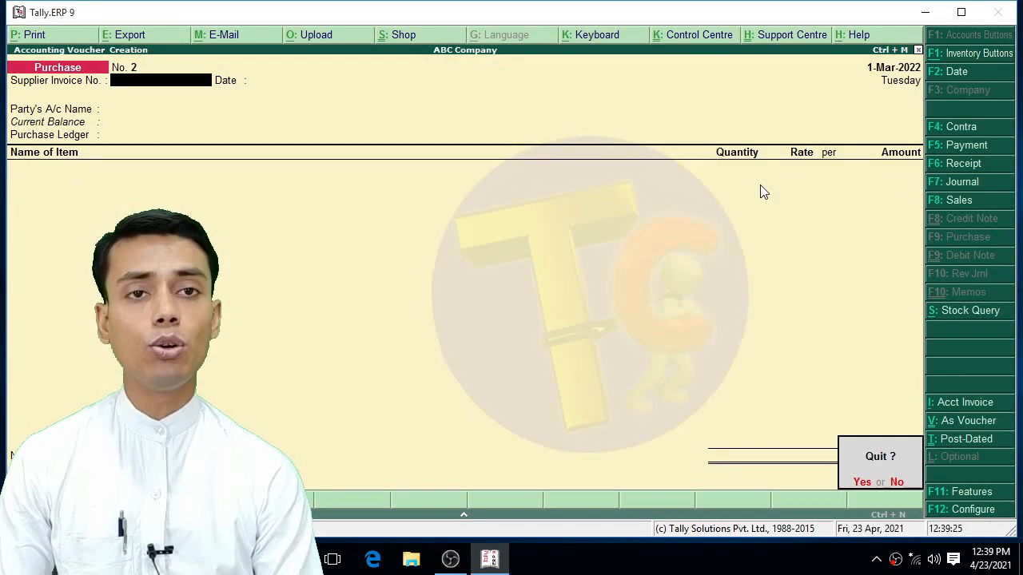
pyautogui.press('y')
pyautogui.press('Up')
pyautogui.press('Up')
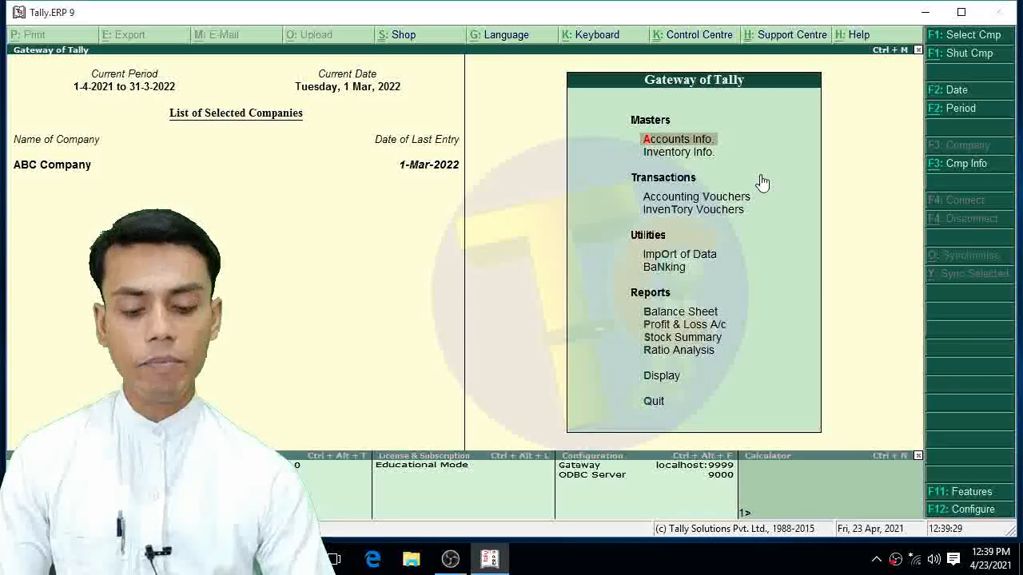
# Enable the company logo in the Accounting Features of ABC Company, reaching the prompt for the logo's location
pyautogui.press('F11')
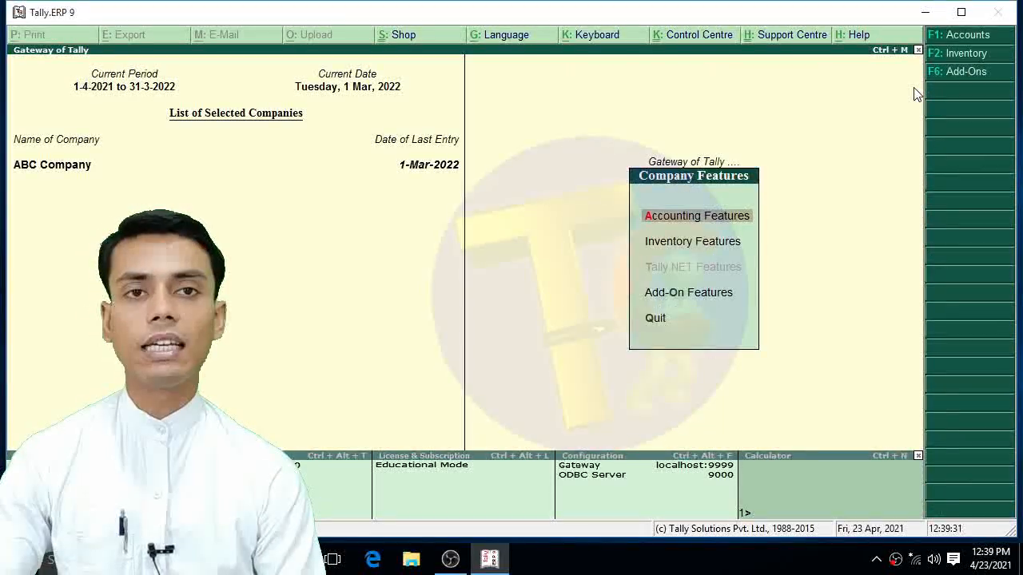
pyautogui.press('Return')
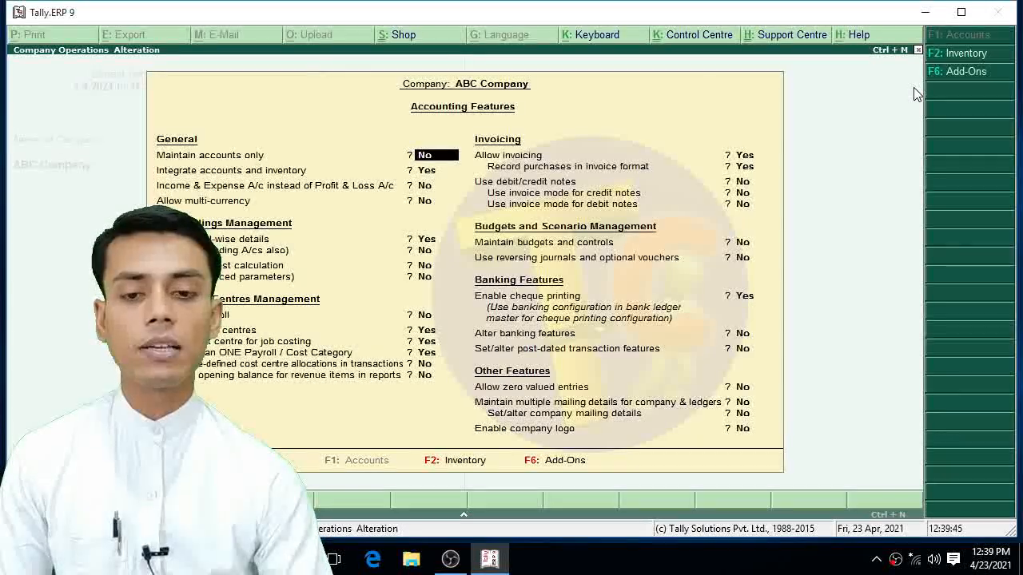
pyautogui.press('Return')
pyautogui.press('Return')
pyautogui.press('Return')
pyautogui.press('Return')
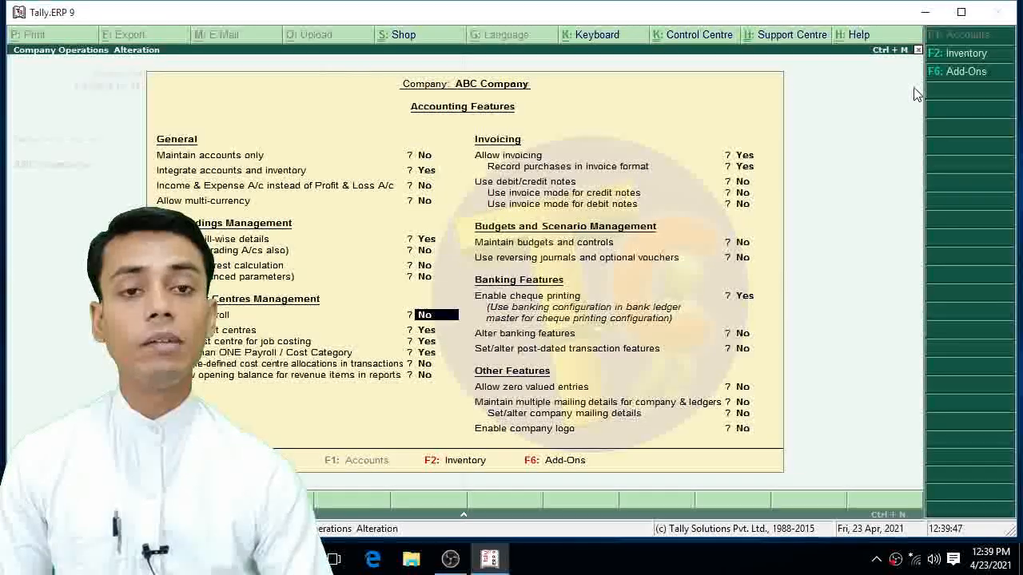
pyautogui.press('Return')
pyautogui.press('Return')
pyautogui.press('Return')
pyautogui.press('Return')
pyautogui.press('Return')
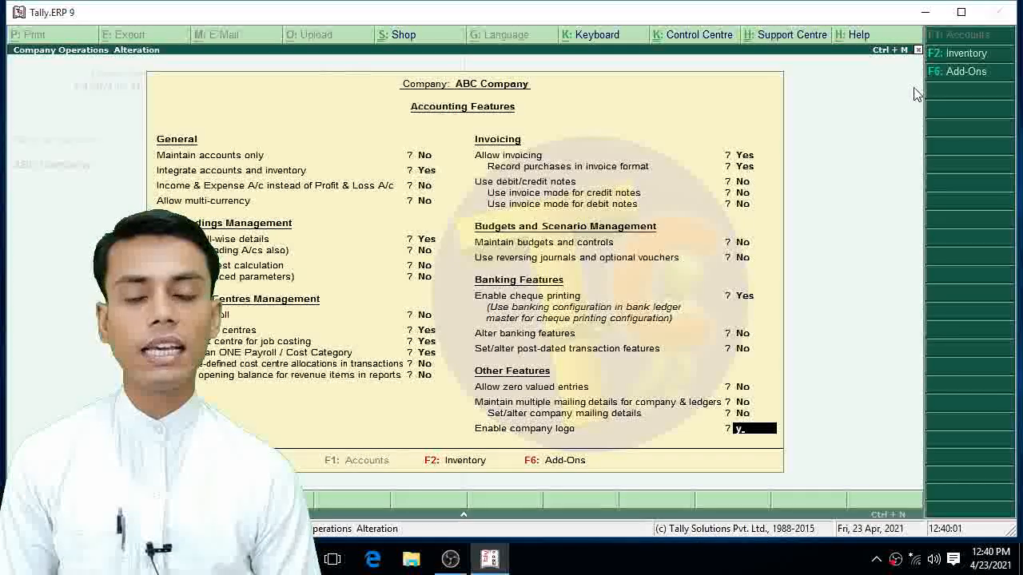
pyautogui.press('y')
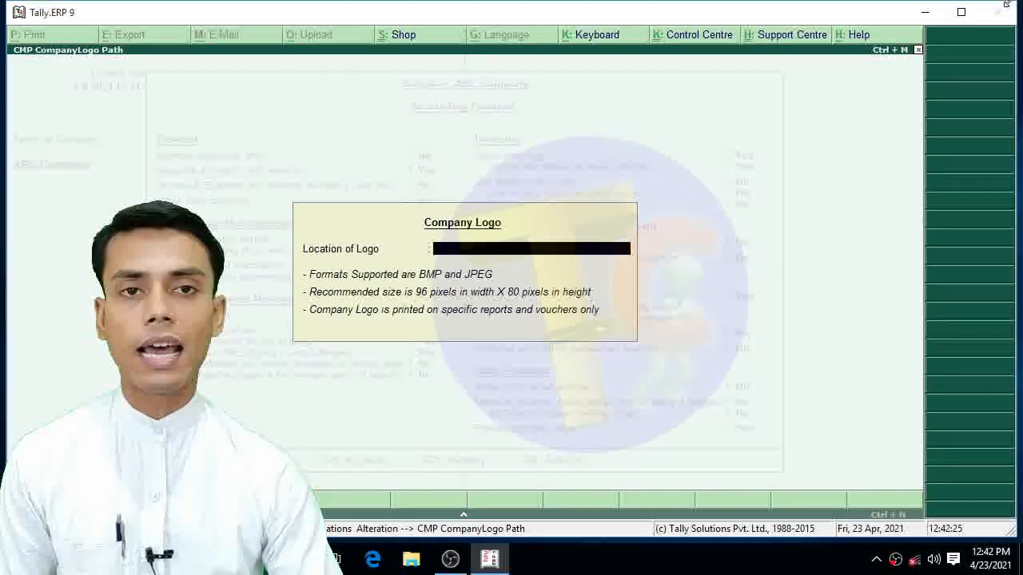
# Switch to the desktop and copy the TC image from the Button & Logo folder on Local Disk (E:)
pyautogui.click(923, 12)
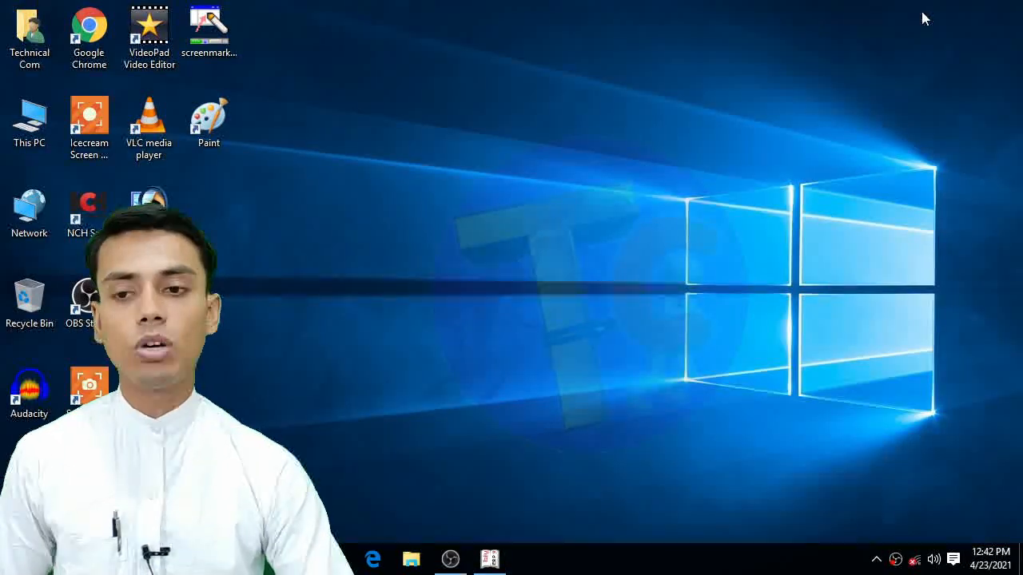
pyautogui.doubleClick(32, 121)
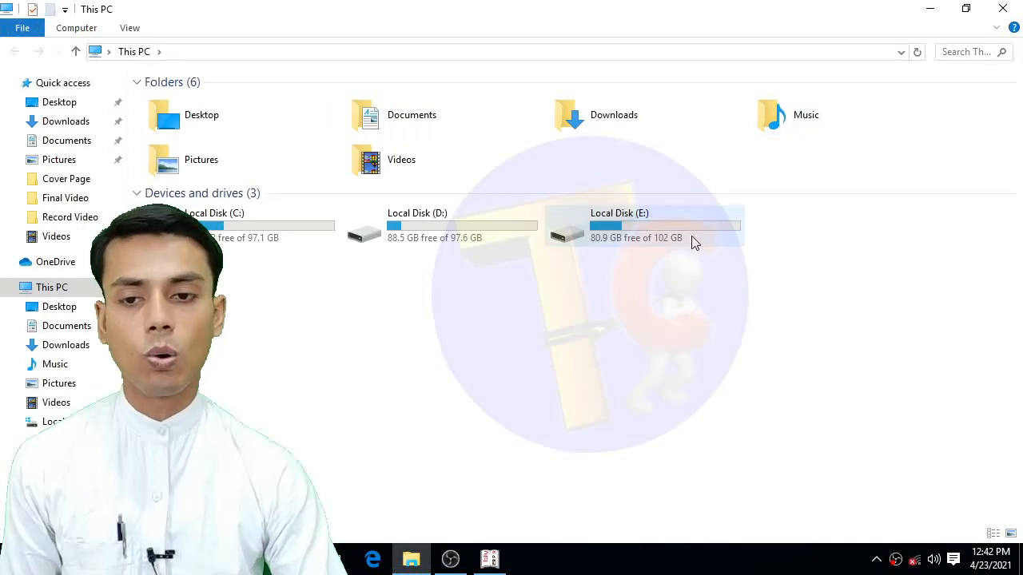
pyautogui.doubleClick(693, 242)
pyautogui.doubleClick(195, 105)
pyautogui.click(459, 136)
pyautogui.rightClick(426, 128)
pyautogui.click(486, 389)
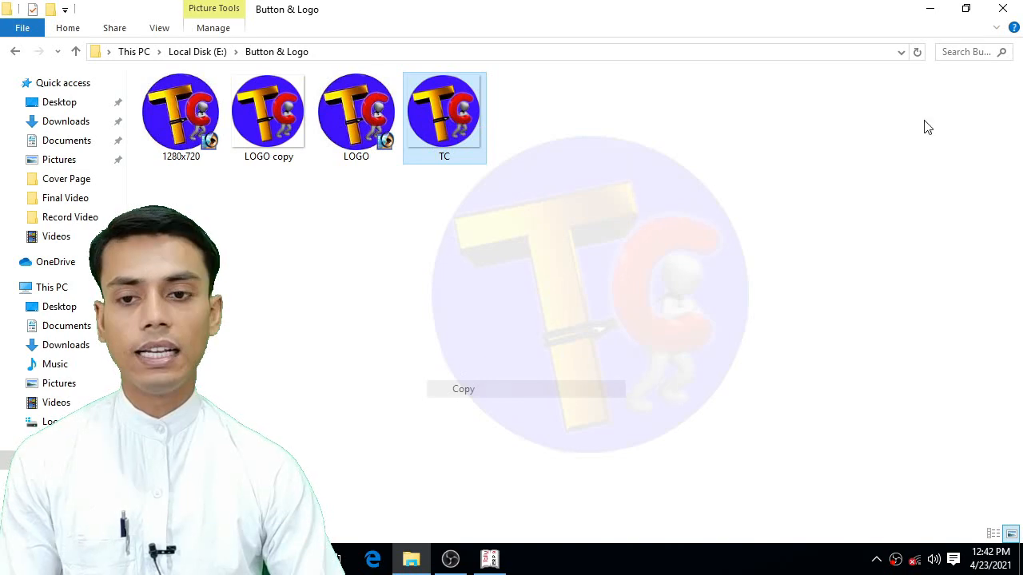
# Paste the TC image onto the desktop, place it below the Paint shortcut and refresh the desktop
pyautogui.click(929, 8)
pyautogui.rightClick(359, 183)
pyautogui.click(399, 251)
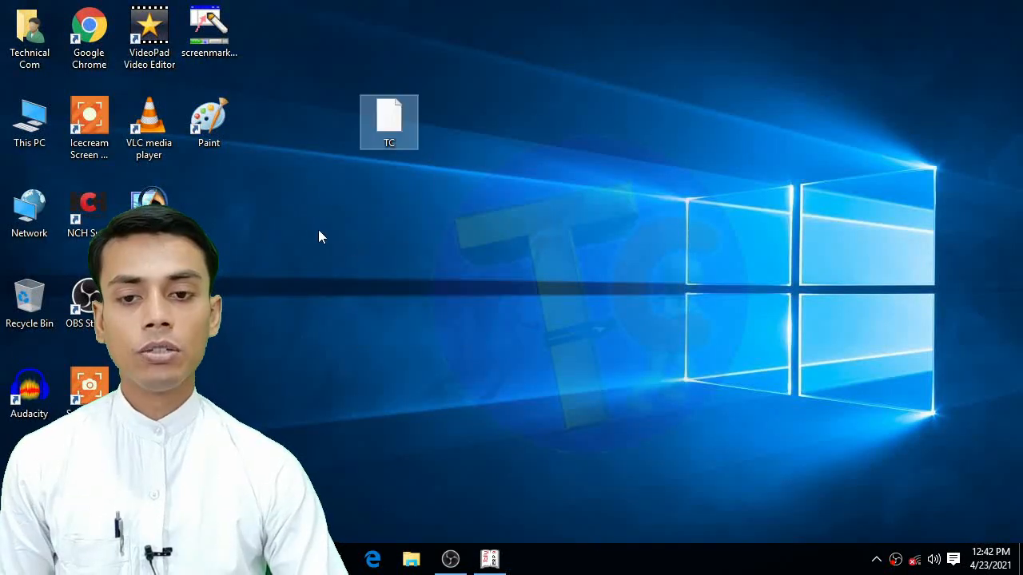
pyautogui.moveTo(397, 146); pyautogui.dragTo(215, 207)
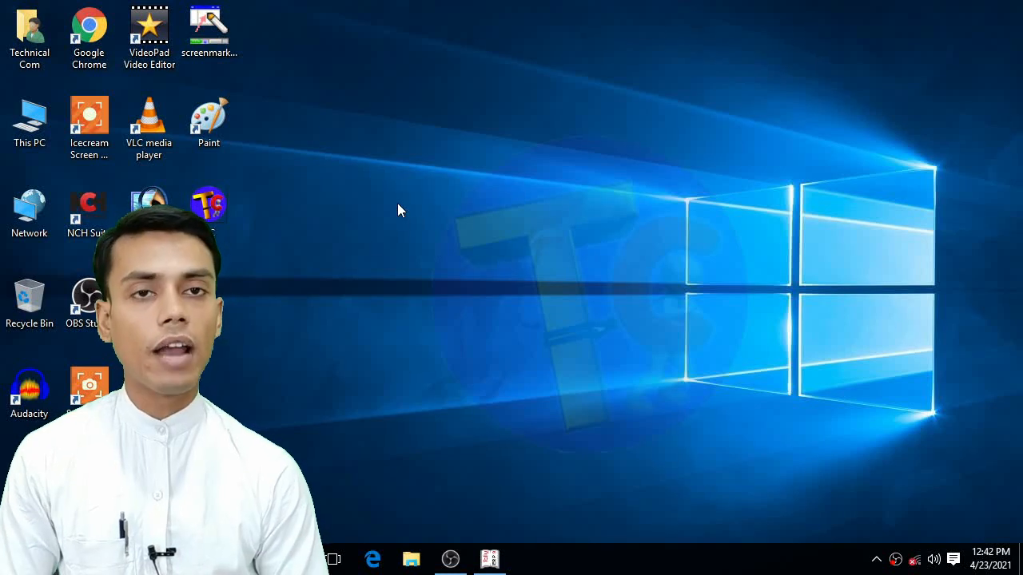
pyautogui.rightClick(383, 199)
pyautogui.click(423, 206)
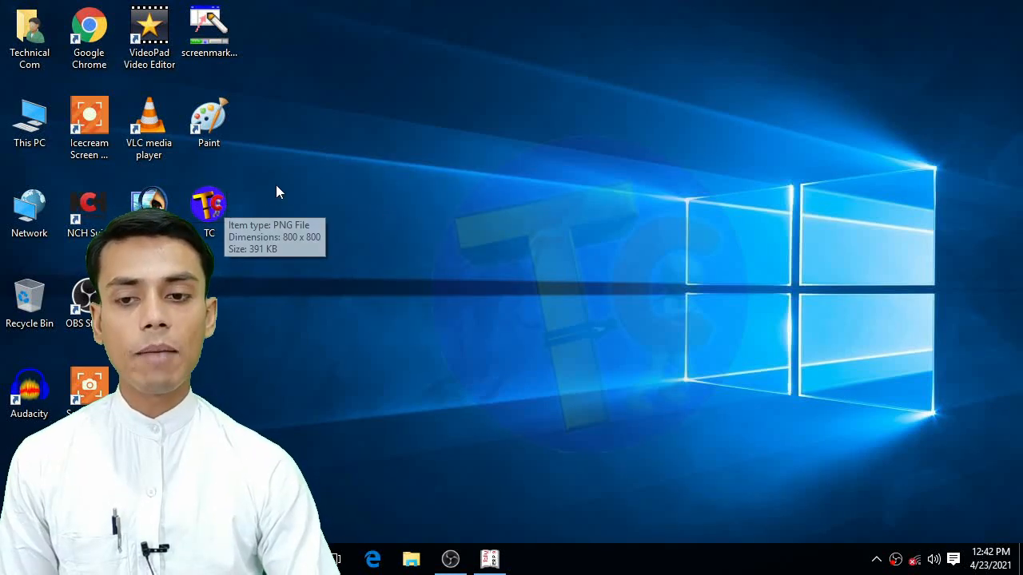
# Move the TC image from the desktop to Local Disk (D:), close the folder window and refresh the desktop
pyautogui.moveTo(219, 210); pyautogui.dragTo(263, 206)
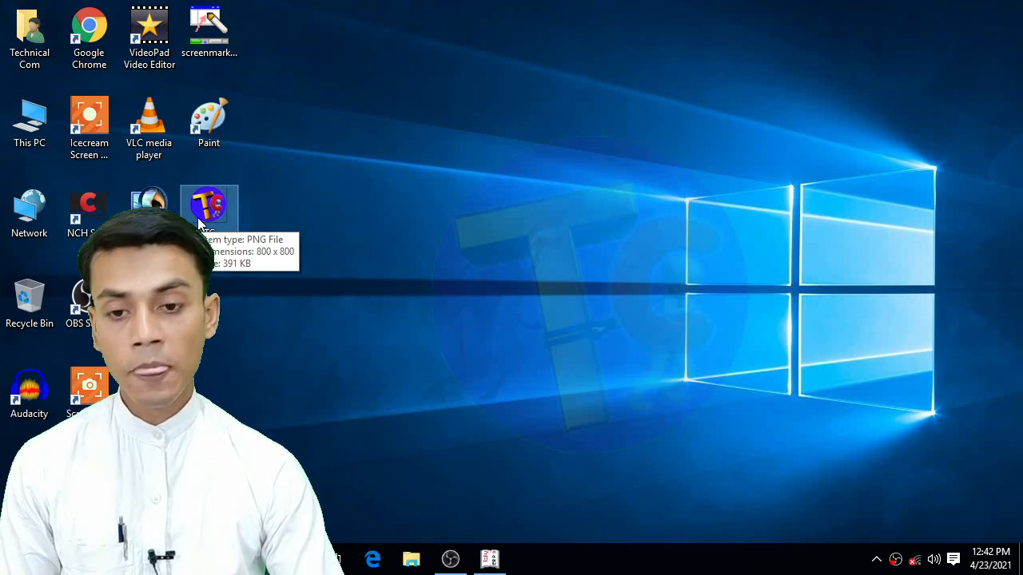
pyautogui.doubleClick(30, 123)
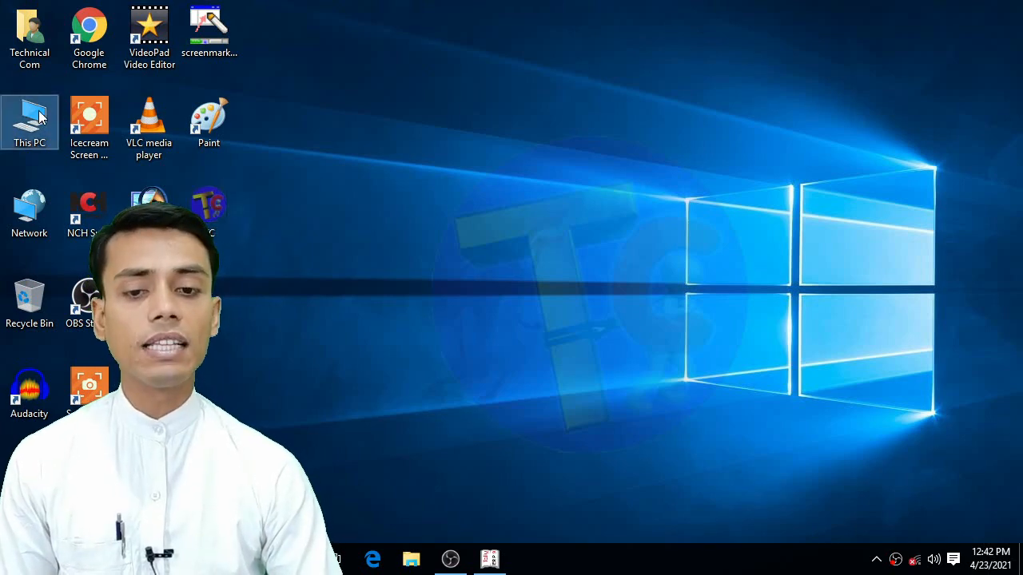
pyautogui.doubleClick(494, 223)
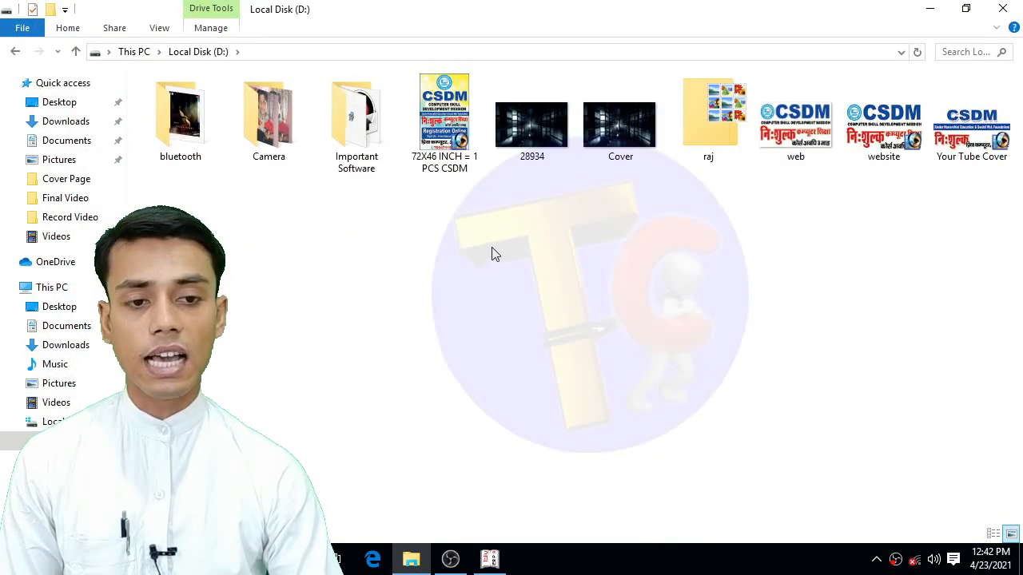
pyautogui.hotkey('ctrl', 'v')
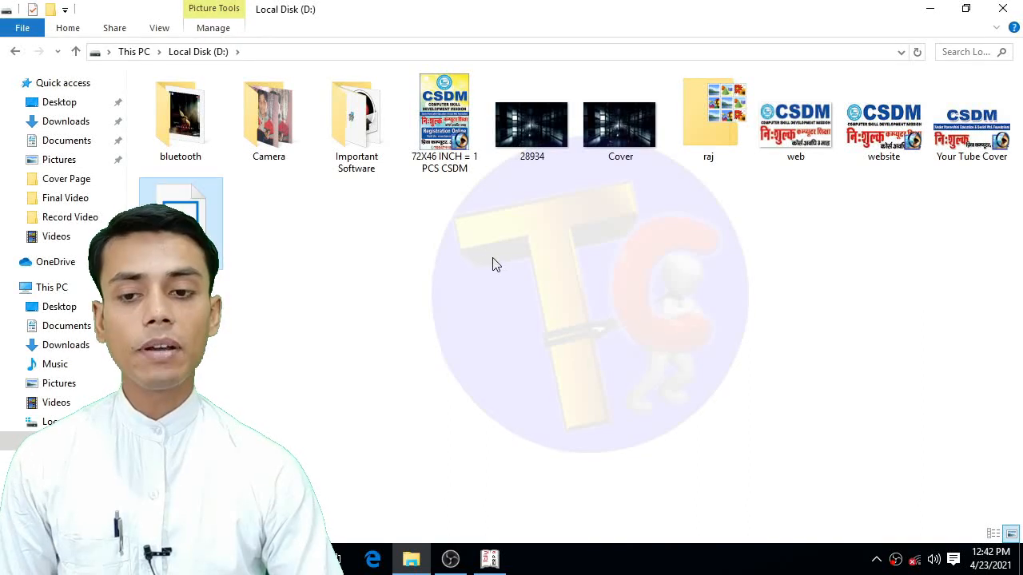
pyautogui.click(252, 262)
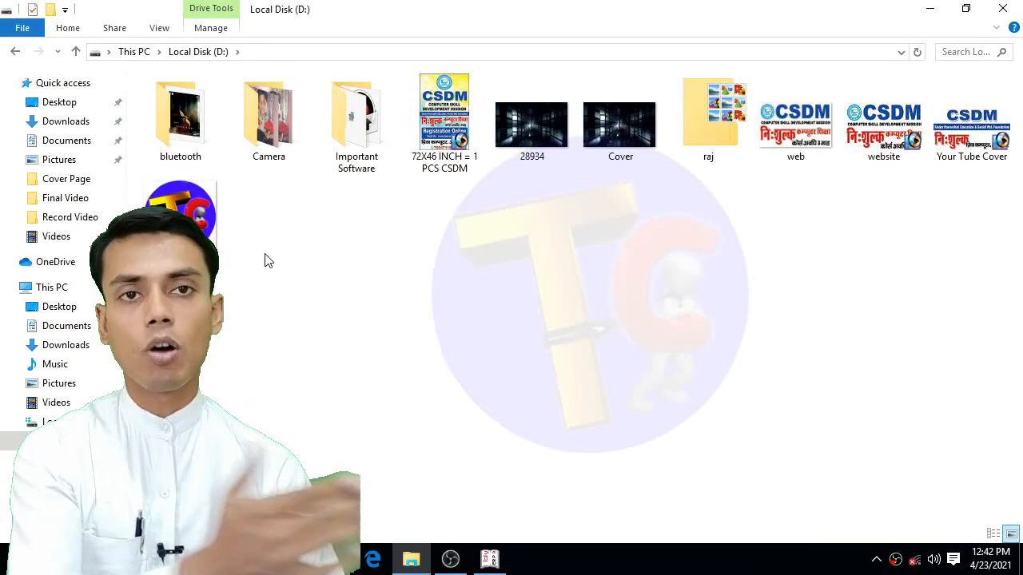
pyautogui.click(204, 206)
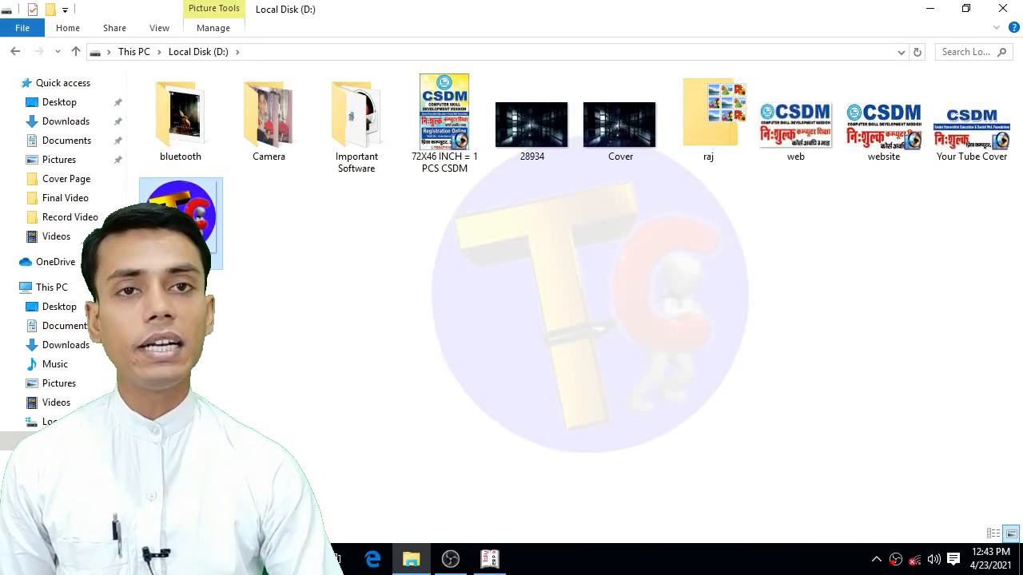
pyautogui.click(404, 260)
pyautogui.click(1003, 8)
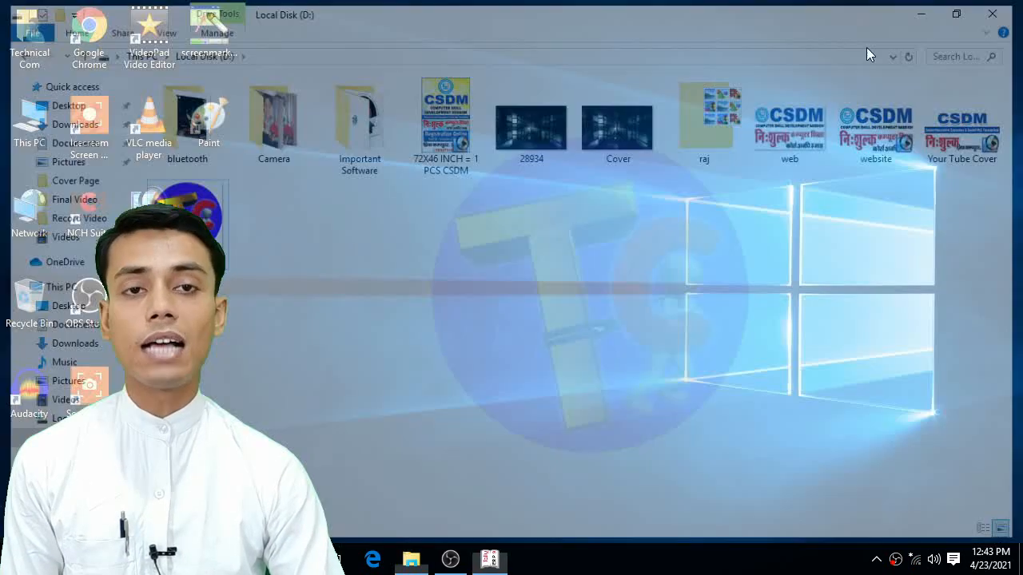
pyautogui.rightClick(592, 110)
pyautogui.click(618, 155)
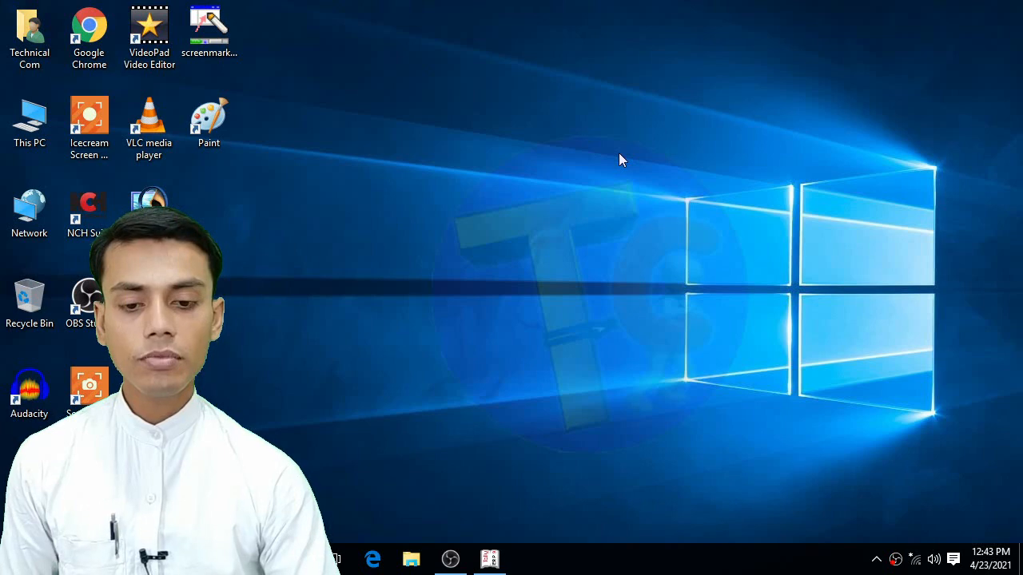
# Check the location of the TC image on Local Disk (D:) in its file properties
pyautogui.doubleClick(30, 119)
pyautogui.doubleClick(502, 232)
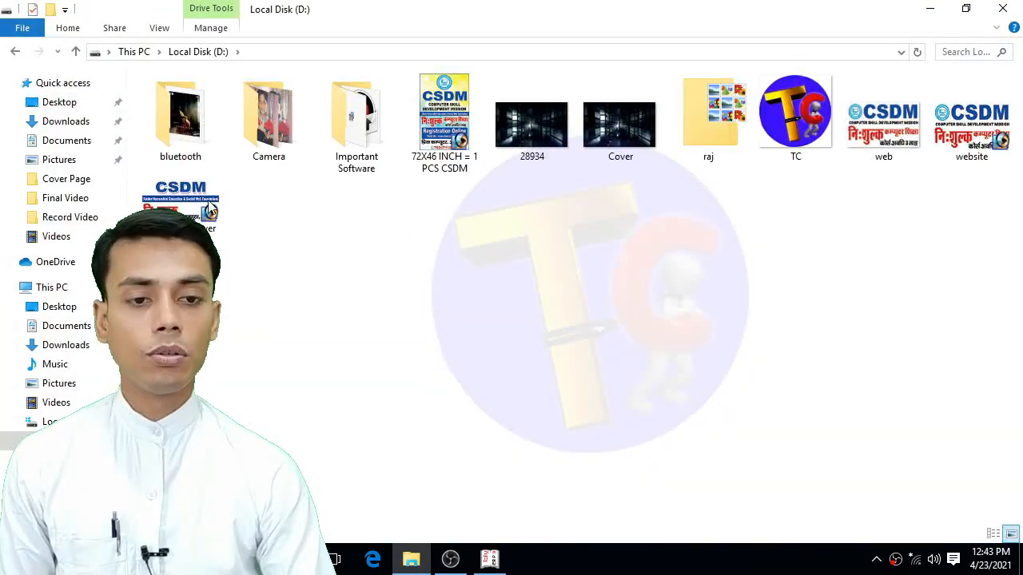
pyautogui.rightClick(774, 119)
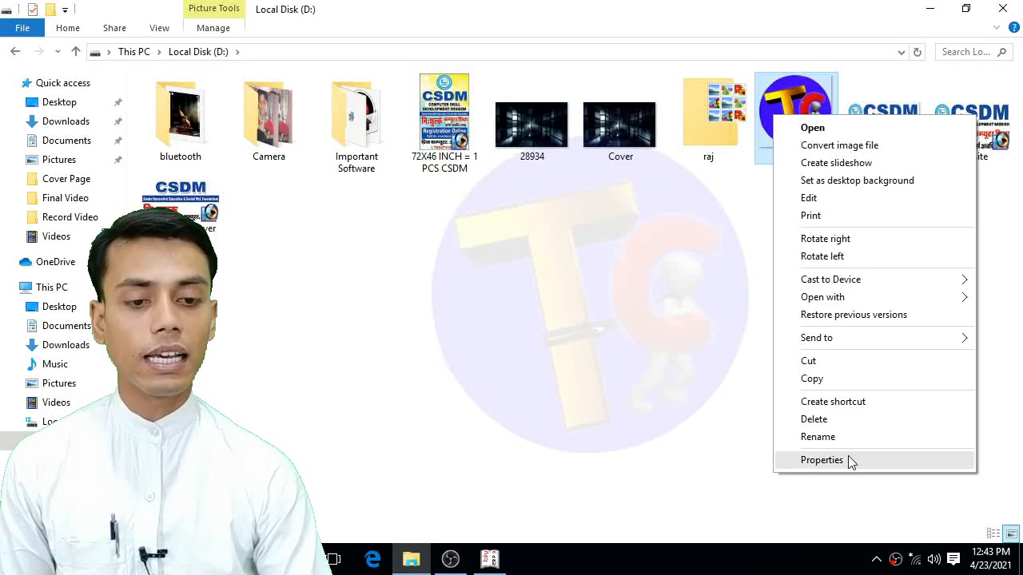
pyautogui.click(823, 460)
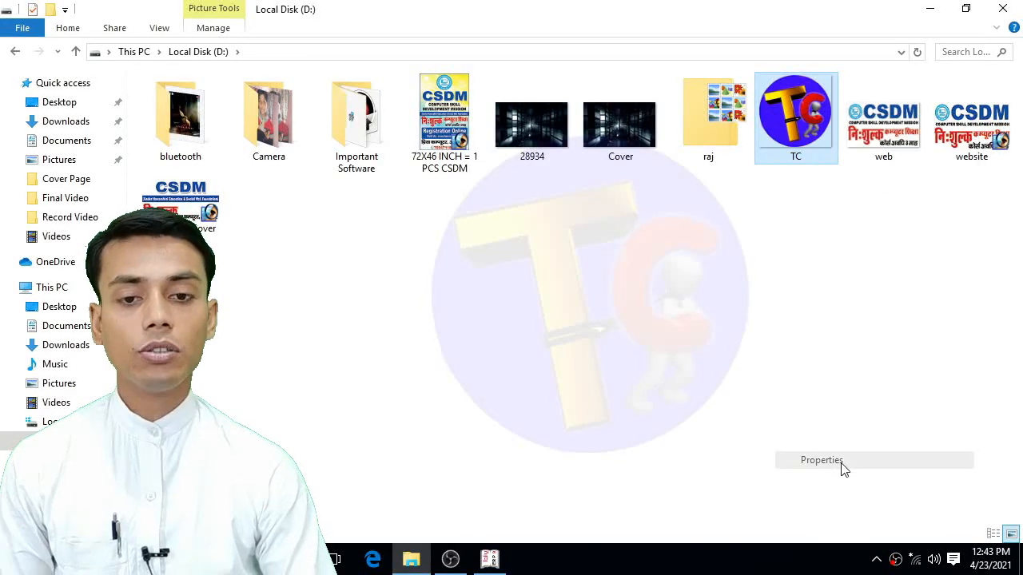
pyautogui.moveTo(845, 126); pyautogui.dragTo(530, 95)
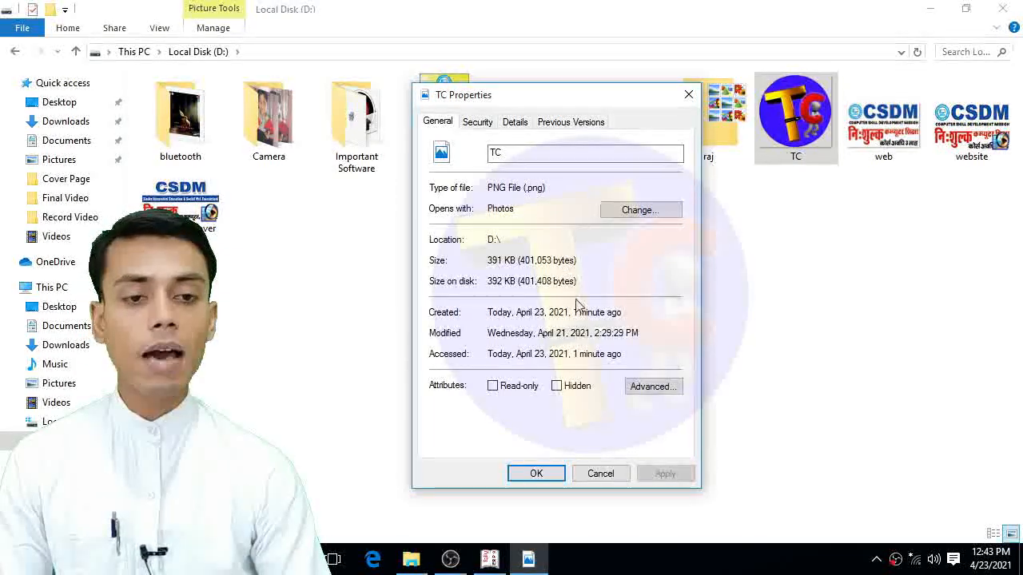
pyautogui.click(599, 479)
pyautogui.rightClick(680, 300)
pyautogui.click(707, 362)
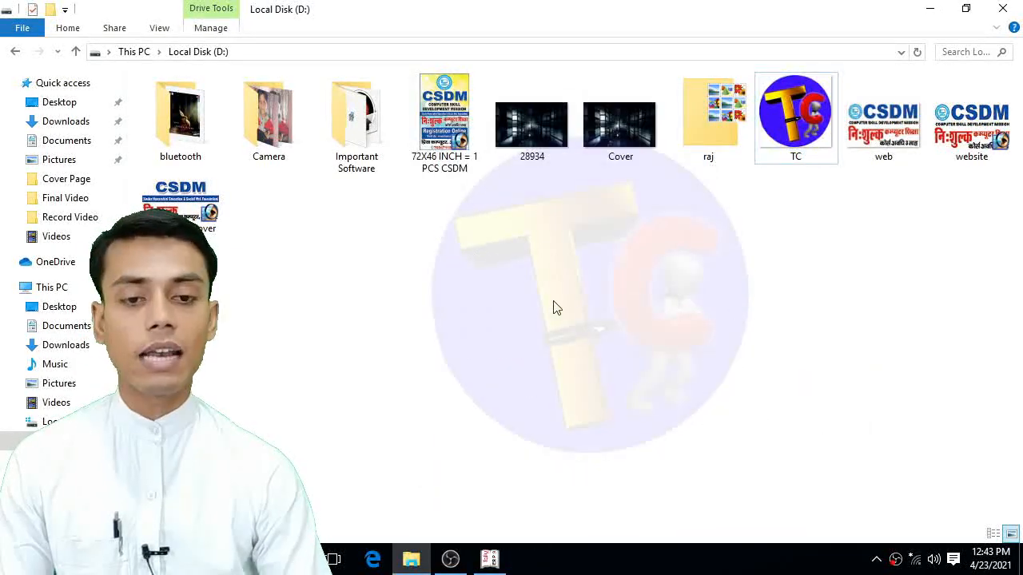
# Create a folder named ABC on Local Disk (D:) and move the TC image into it
pyautogui.rightClick(590, 260)
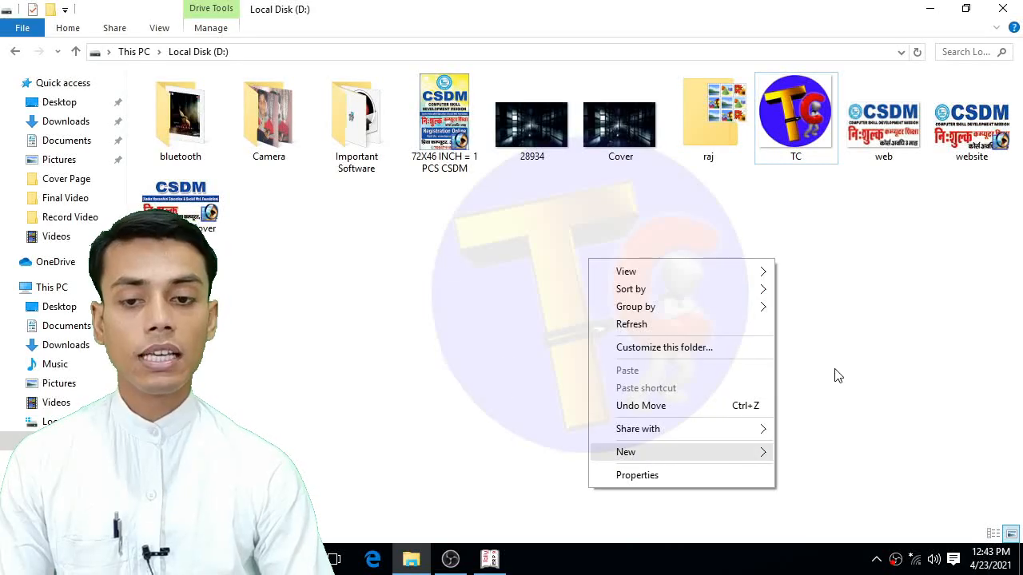
pyautogui.moveTo(644, 451)
pyautogui.click(352, 199)
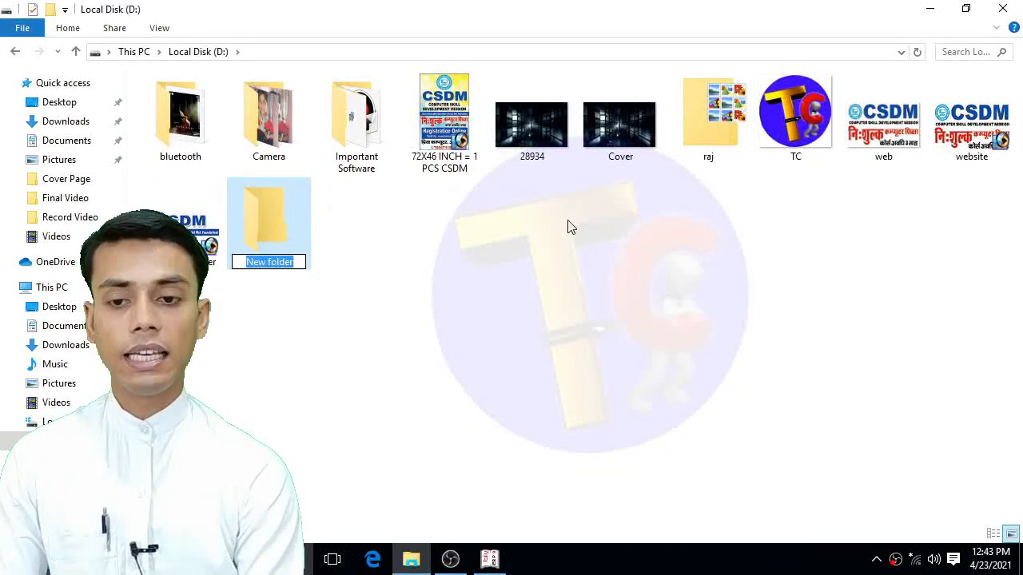
pyautogui.write('ABC')
pyautogui.press('Return')
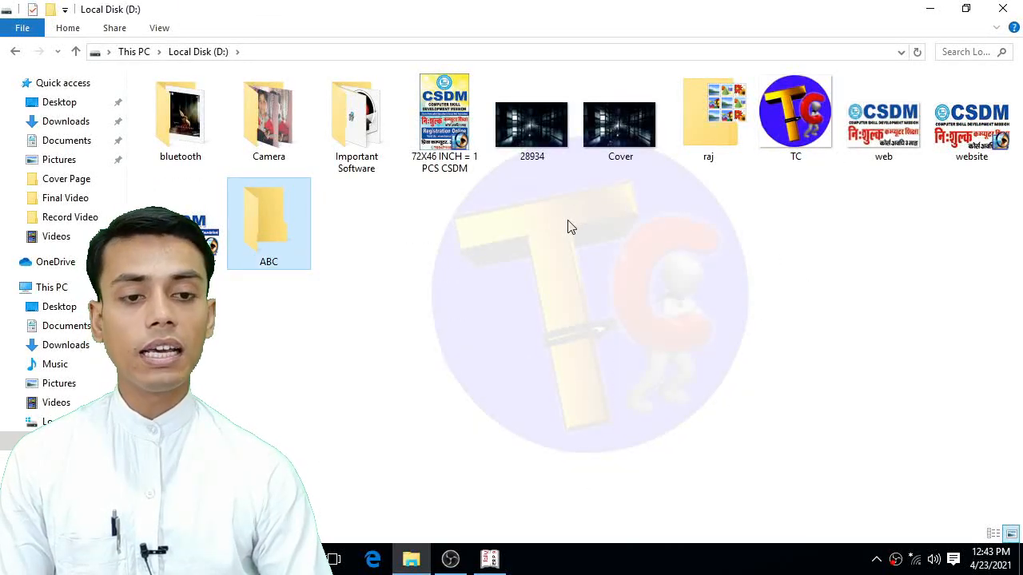
pyautogui.moveTo(803, 120); pyautogui.dragTo(299, 243)
# Check the location of the TC image inside the ABC folder in its properties, and close the folder window
pyautogui.doubleClick(246, 217)
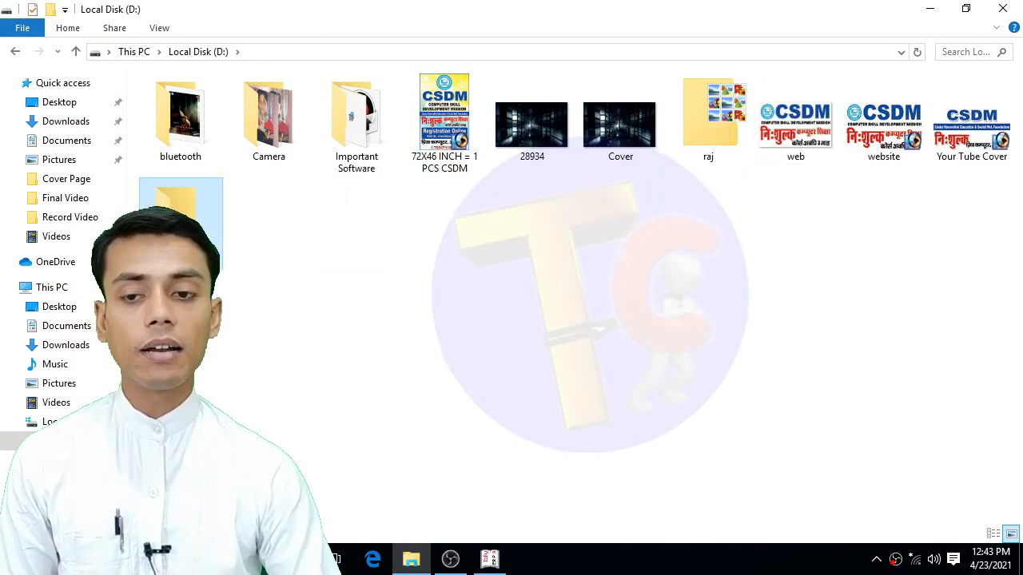
pyautogui.rightClick(160, 127)
pyautogui.click(336, 471)
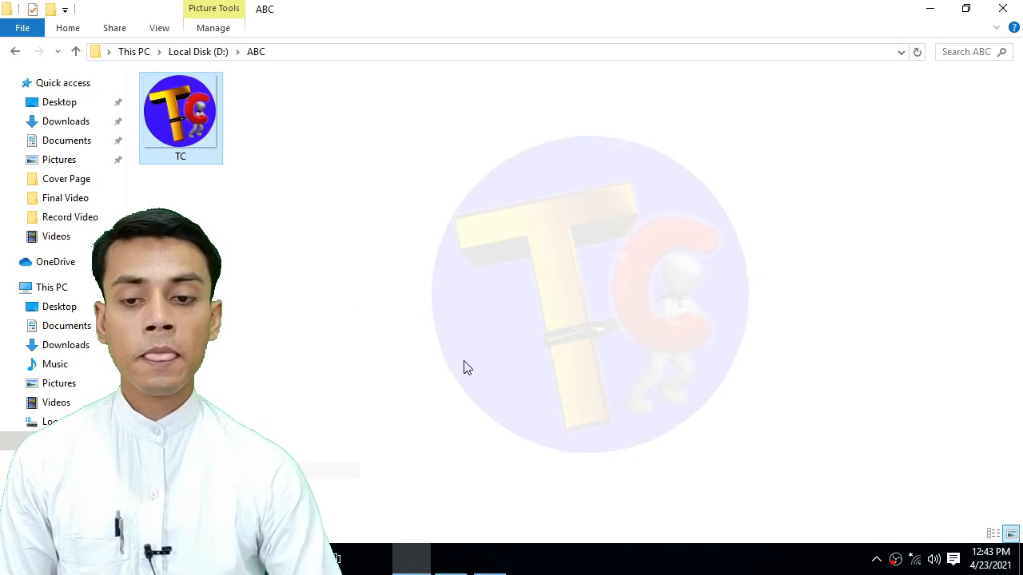
pyautogui.moveTo(312, 141); pyautogui.dragTo(524, 122)
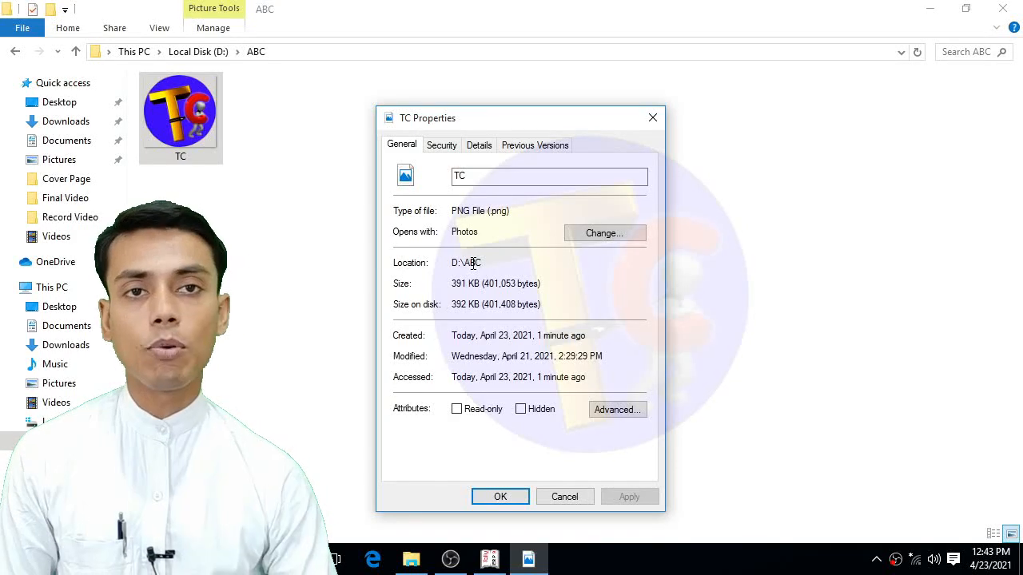
pyautogui.click(585, 502)
pyautogui.click(1003, 8)
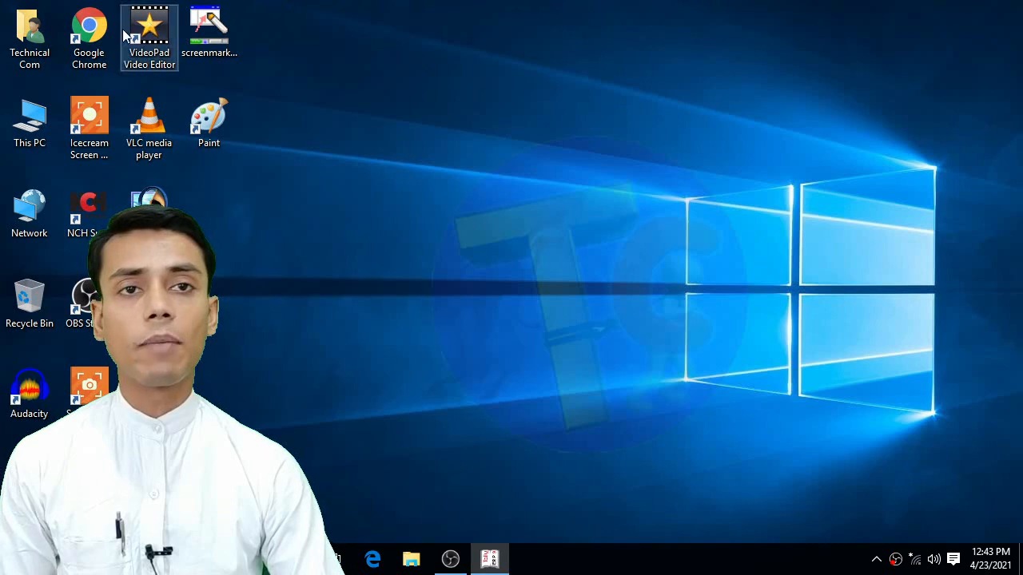
# Copy the path of the ABC folder on Local Disk (D:), close the folder window and refresh the desktop
pyautogui.doubleClick(32, 132)
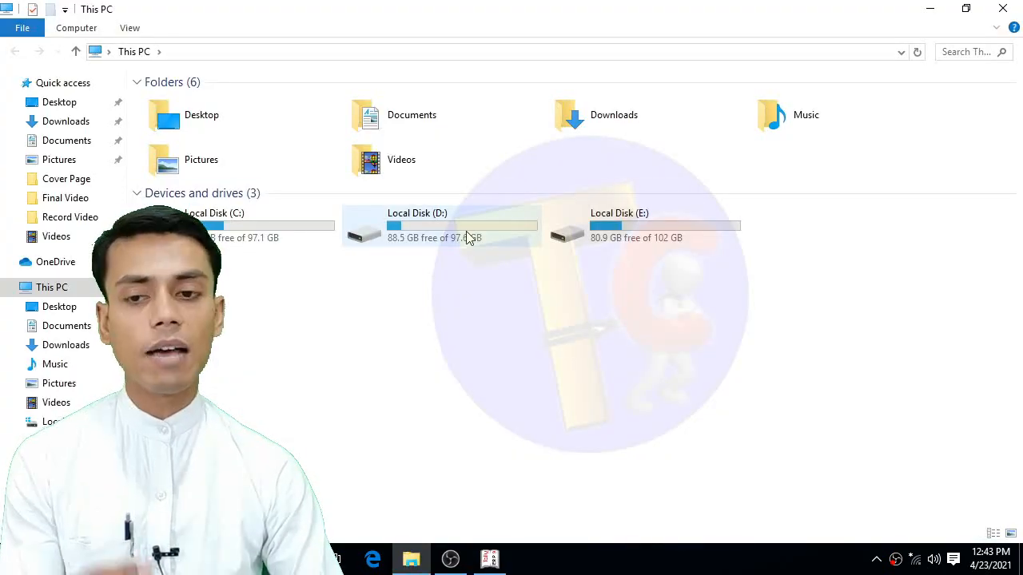
pyautogui.doubleClick(465, 231)
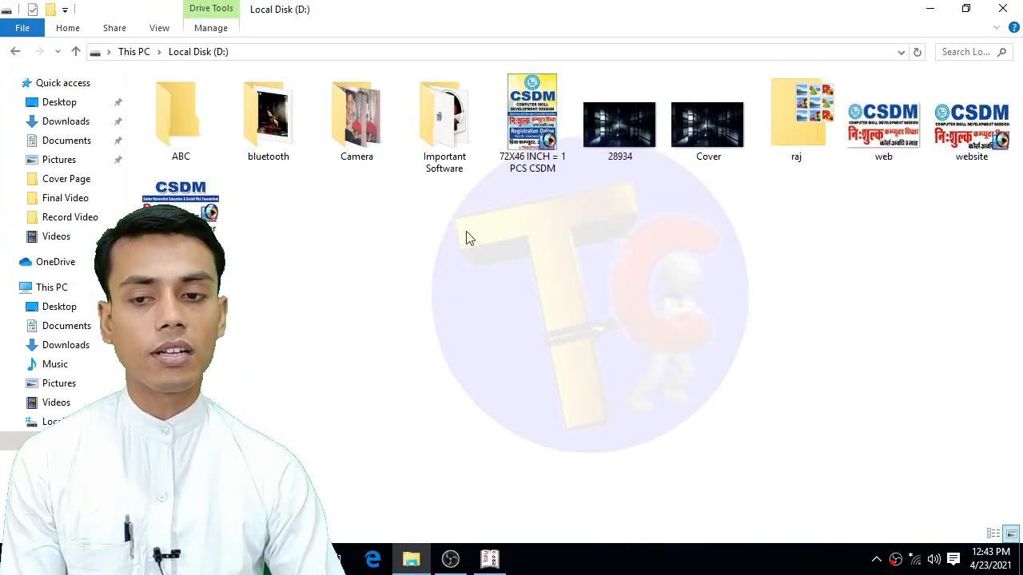
pyautogui.doubleClick(182, 119)
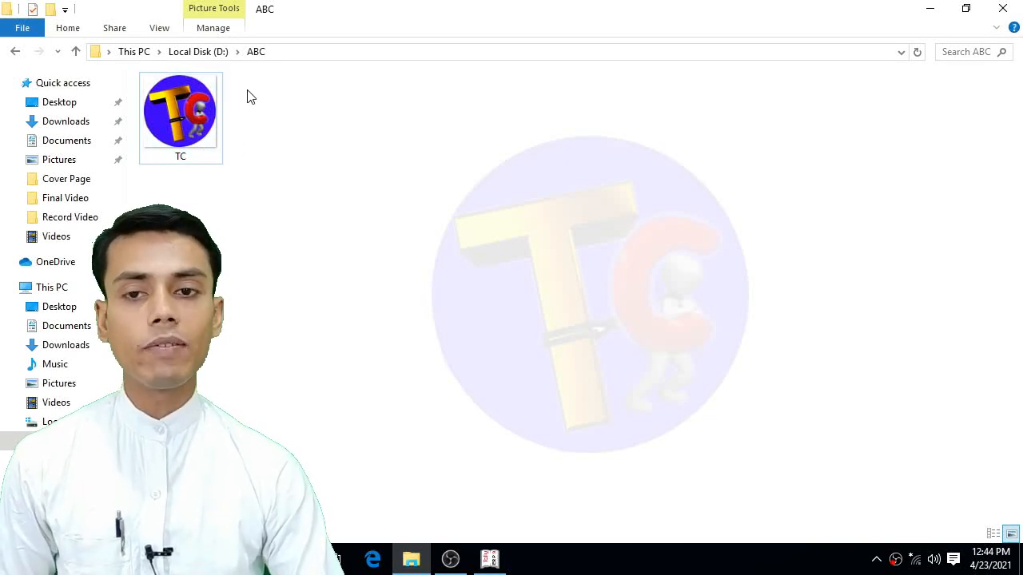
pyautogui.click(297, 53)
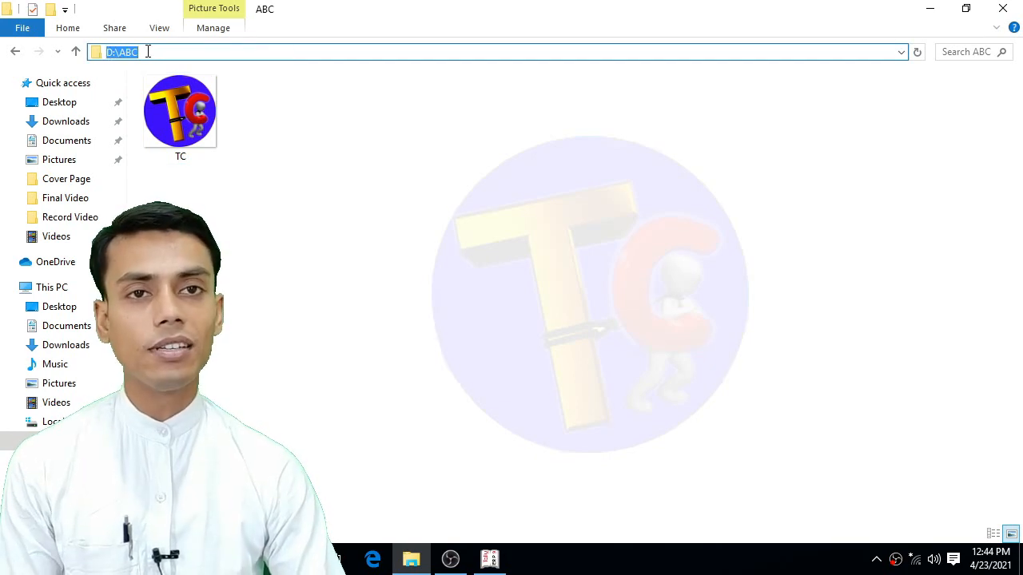
pyautogui.rightClick(136, 52)
pyautogui.click(163, 106)
pyautogui.click(1002, 8)
pyautogui.rightClick(478, 173)
pyautogui.click(502, 217)
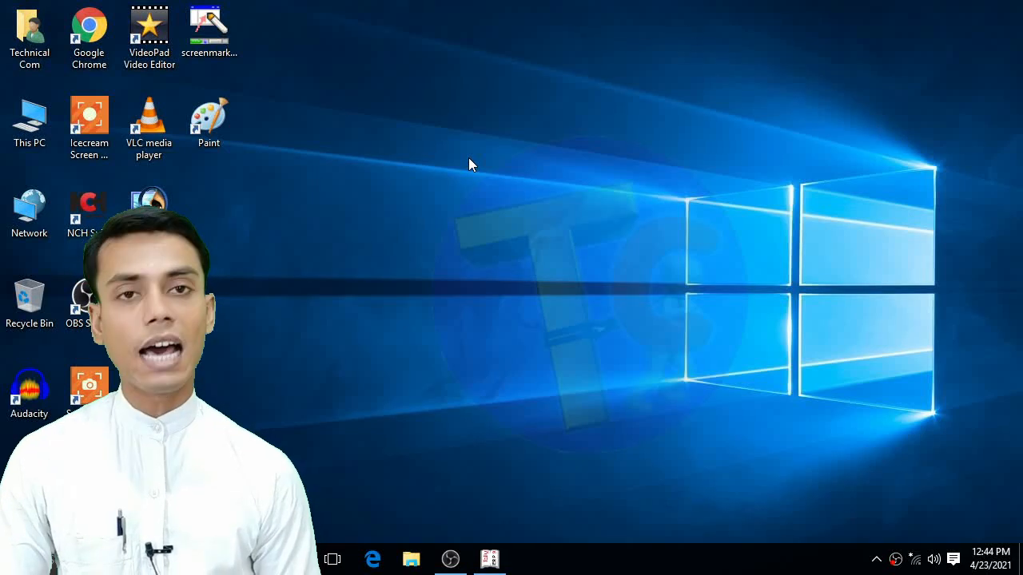
# Open the ABC folder through the Run dialog to check its path, and close the folder window
pyautogui.press('super+r')
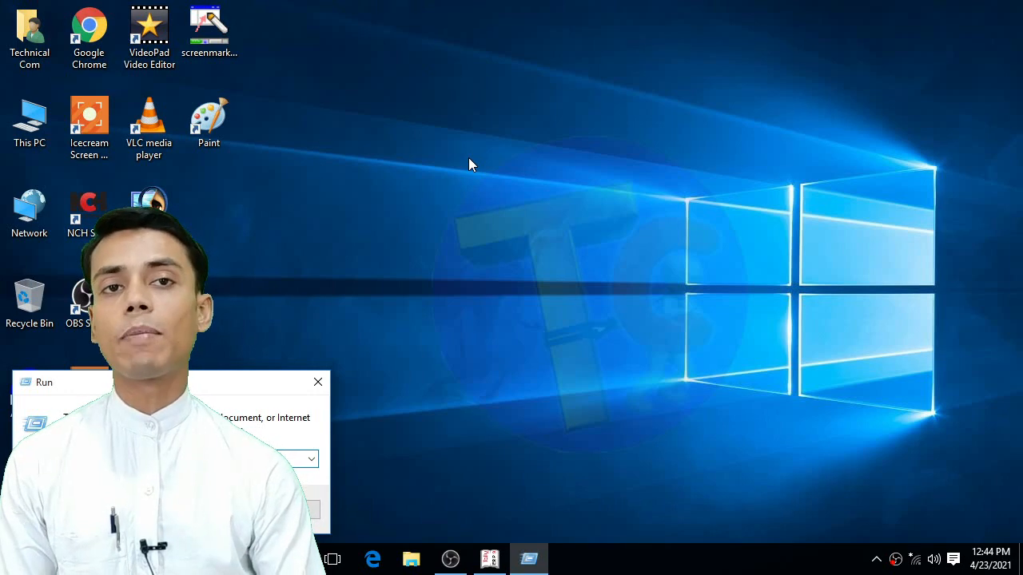
pyautogui.press('Return')
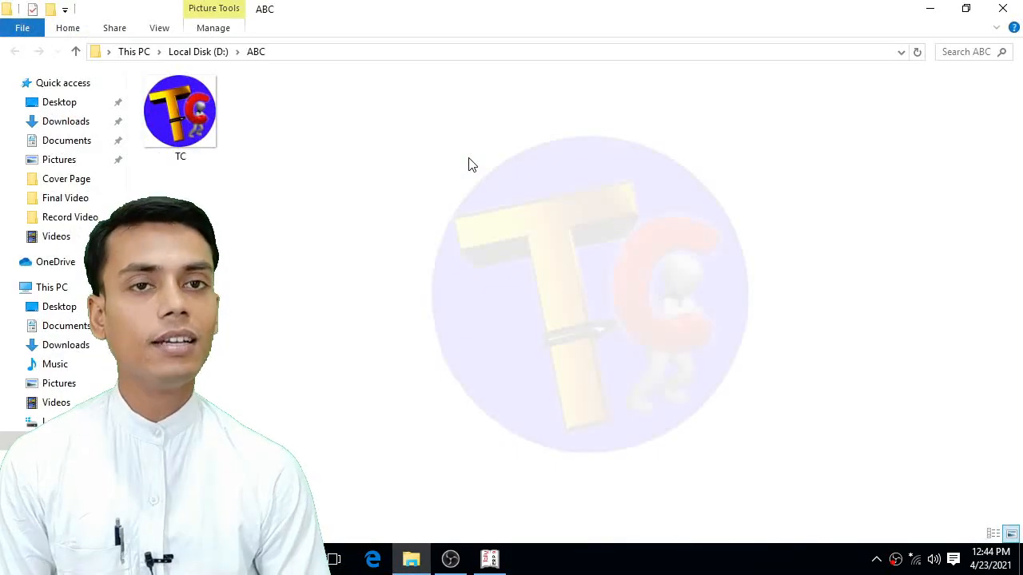
pyautogui.click(1003, 8)
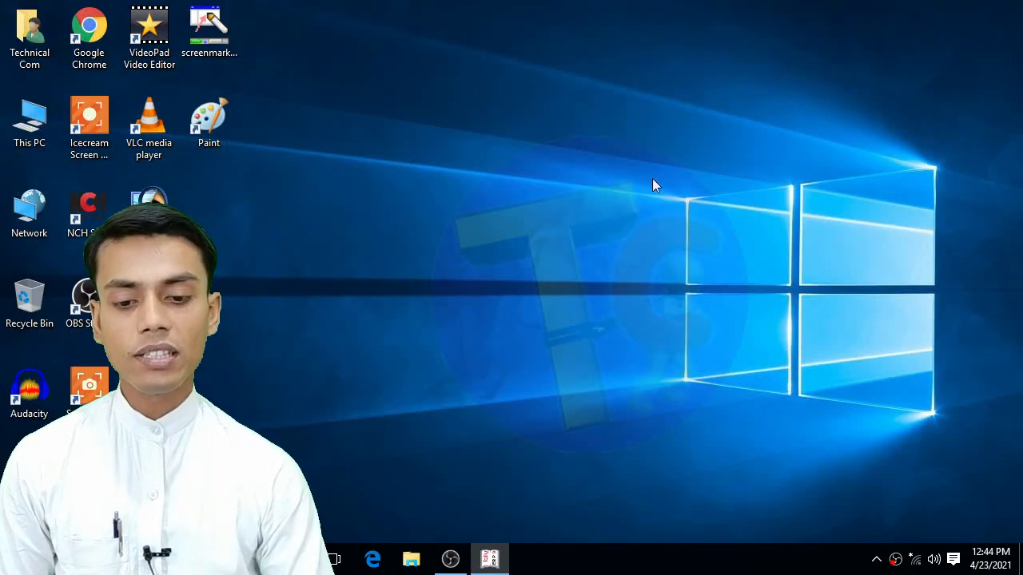
# Switch to Tally.ERP 9 and try to accept the Company Logo form with an empty Location of Logo
pyautogui.click(491, 560)
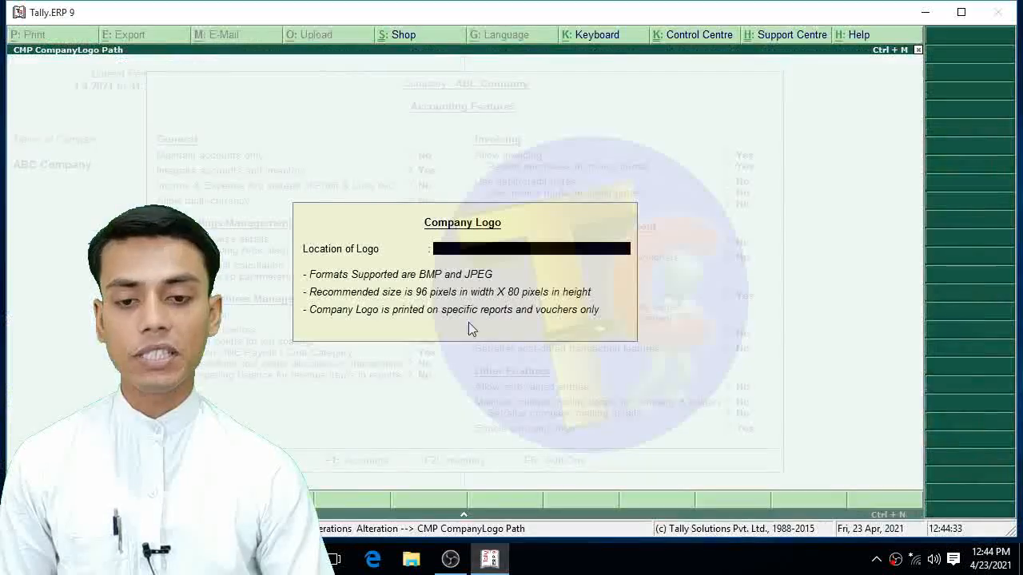
pyautogui.press('Return')
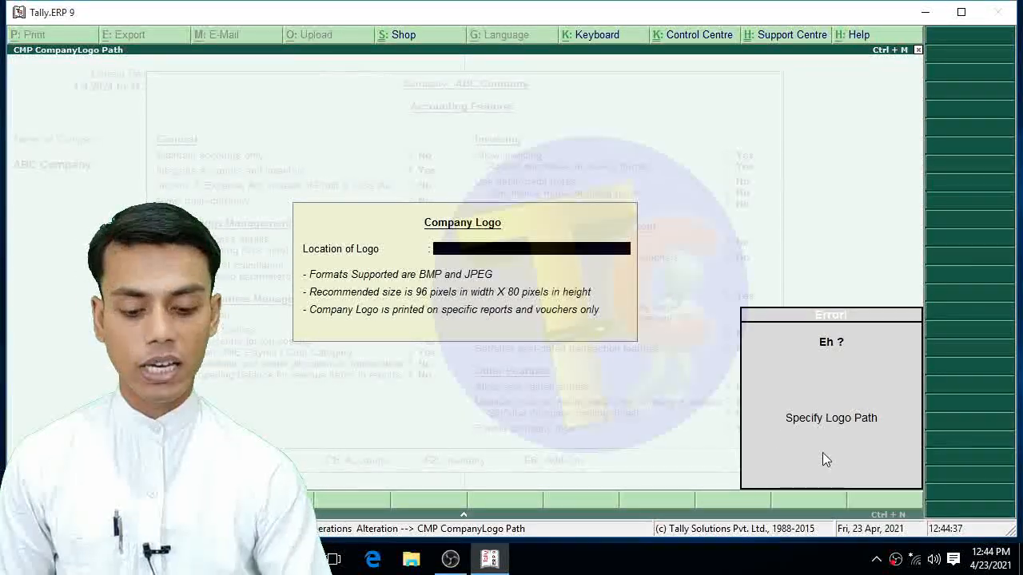
pyautogui.press('Escape')
pyautogui.press('Return')
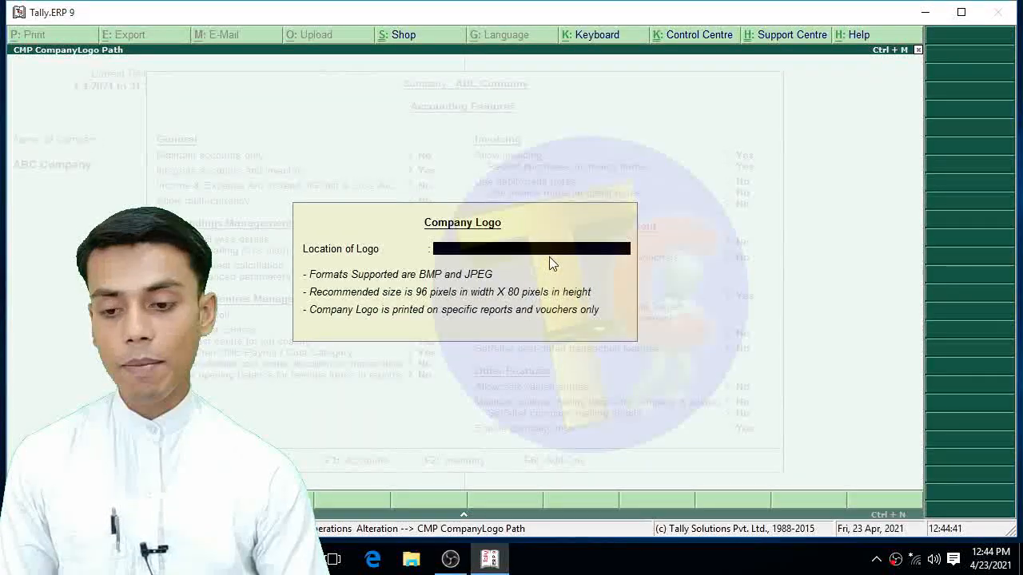
# View the folder path in the Run dialog and return to the Location of Logo field
pyautogui.press('super+r')
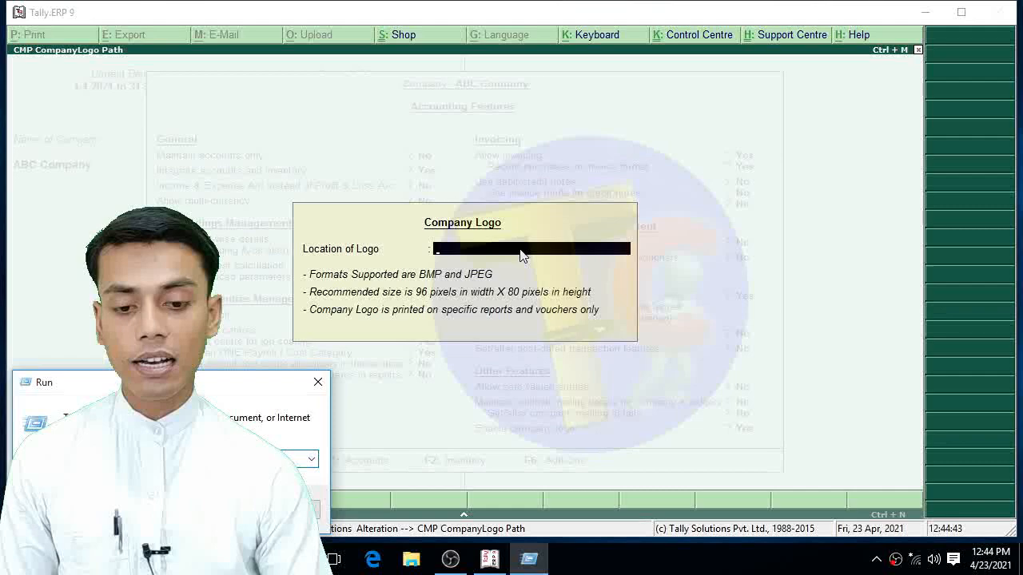
pyautogui.click(520, 256)
pyautogui.press('super+r')
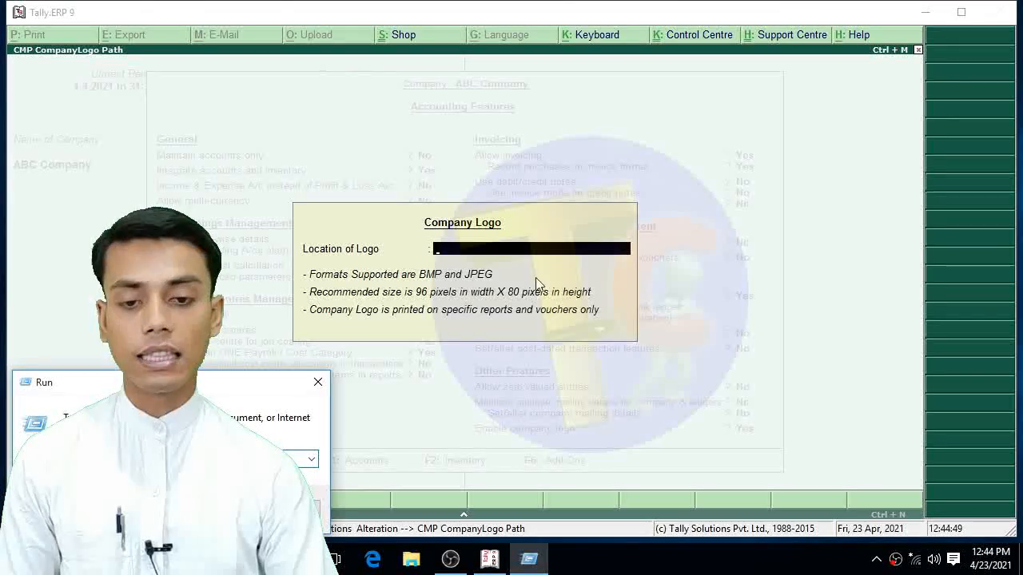
pyautogui.click(570, 260)
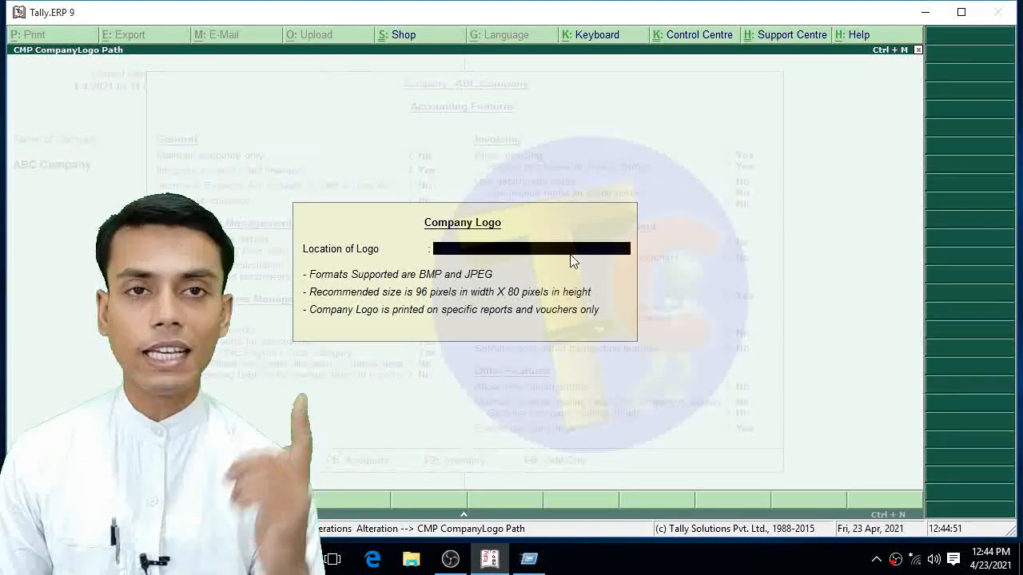
# Enter D:\ABC as the location of the company logo
pyautogui.write('D')
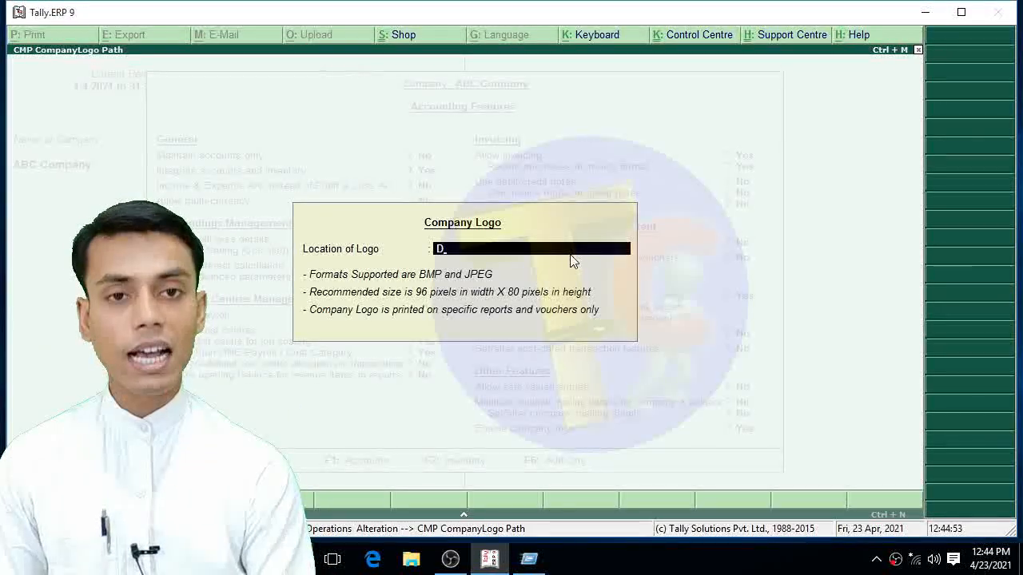
pyautogui.write(':')
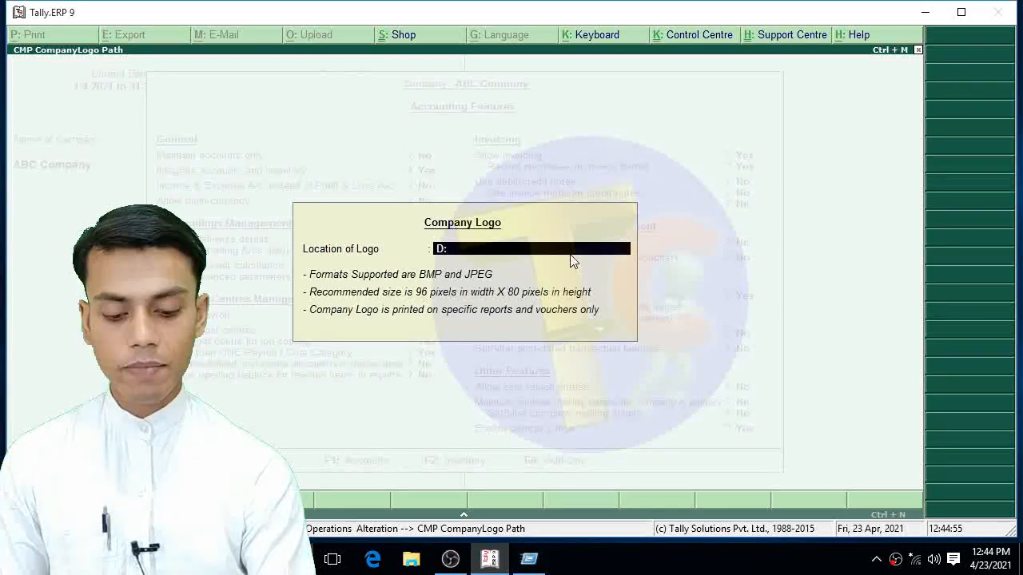
pyautogui.write('\\')
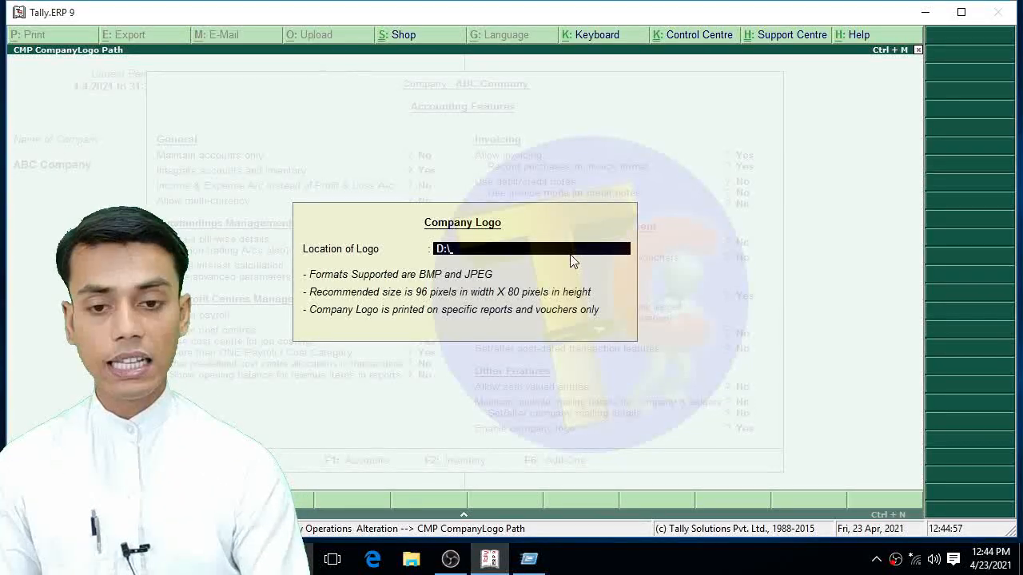
pyautogui.press('BackSpace')
pyautogui.write('/')
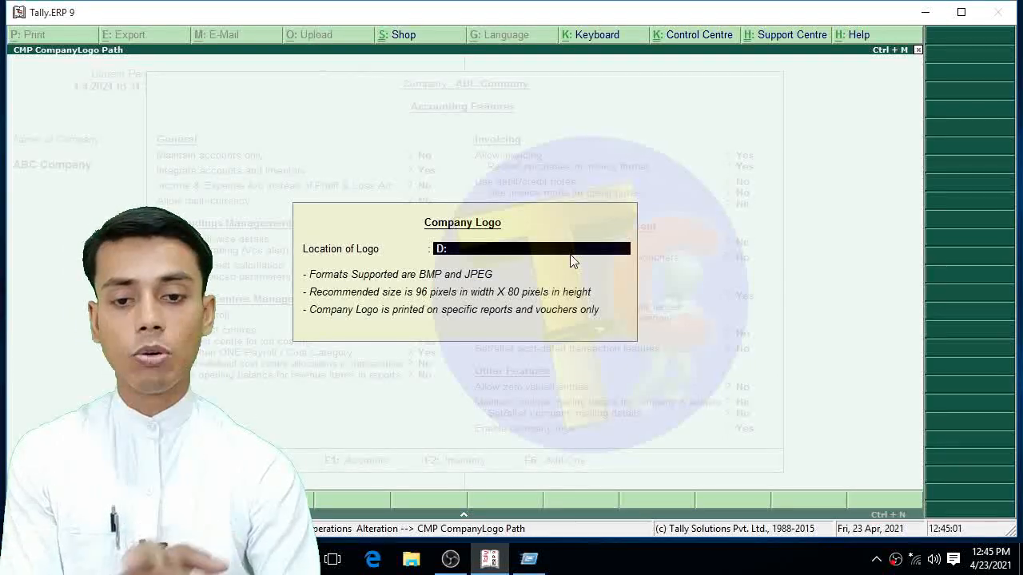
pyautogui.write('\\')
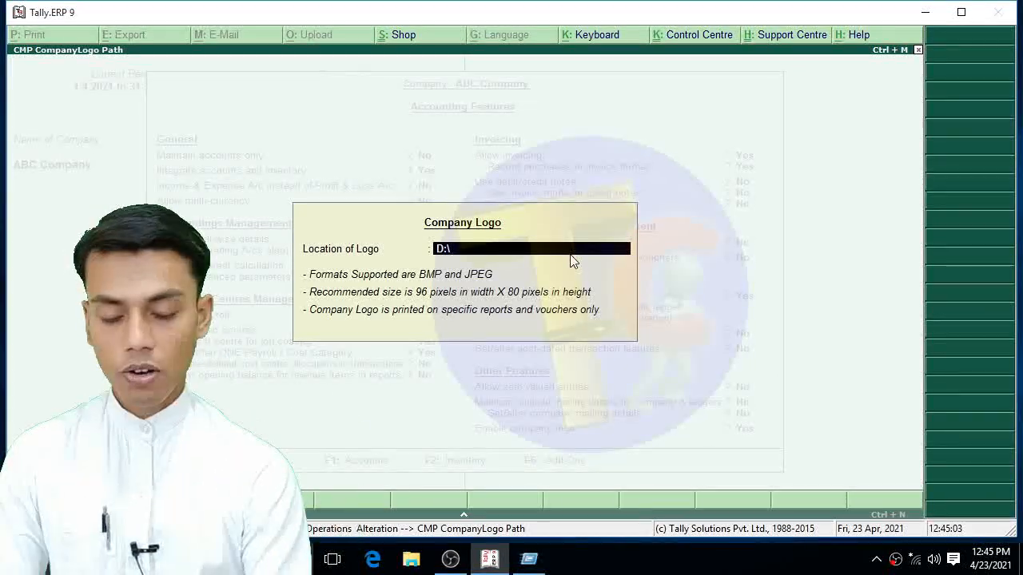
pyautogui.write('ABC')
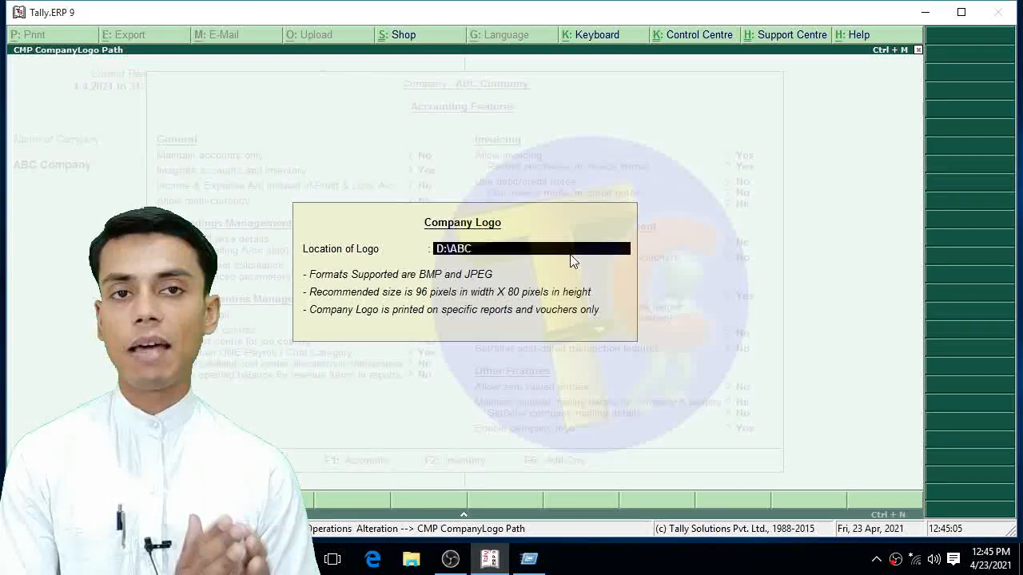
pyautogui.press('Return')
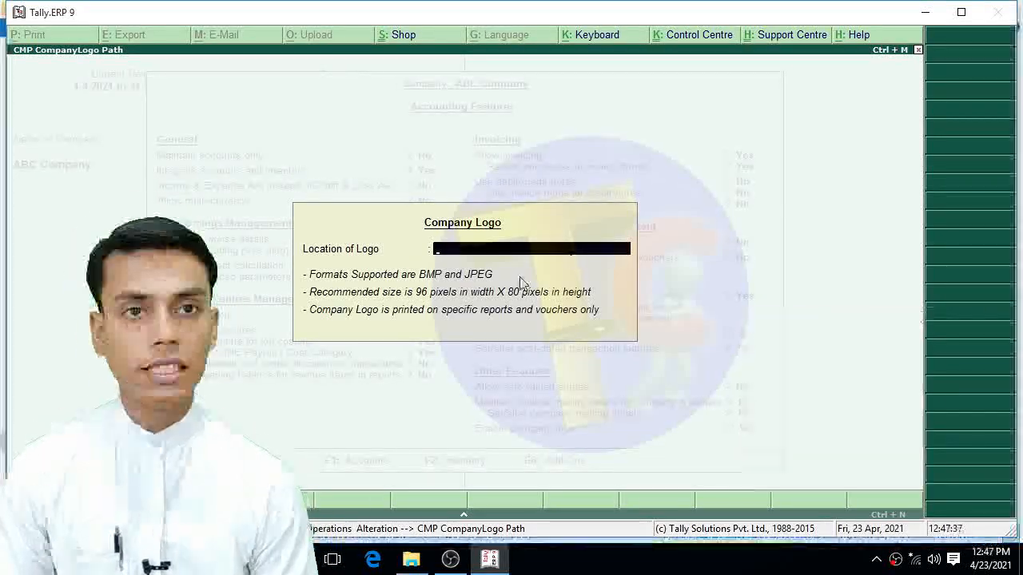
# Try to accept D:\ABC as the company logo's location, and extend the path to D:\ABC\
pyautogui.write('D:\\')
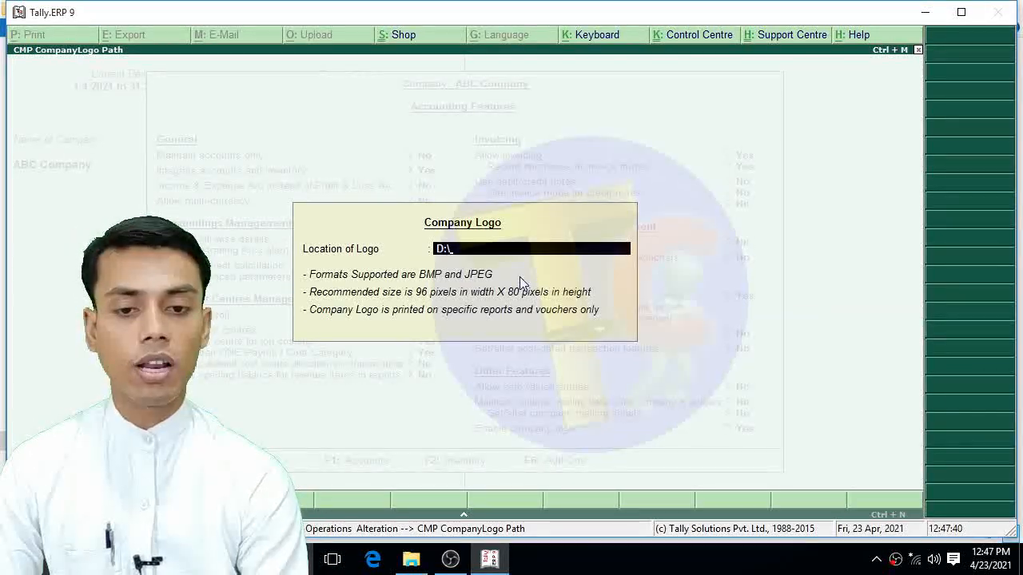
pyautogui.write('ABC')
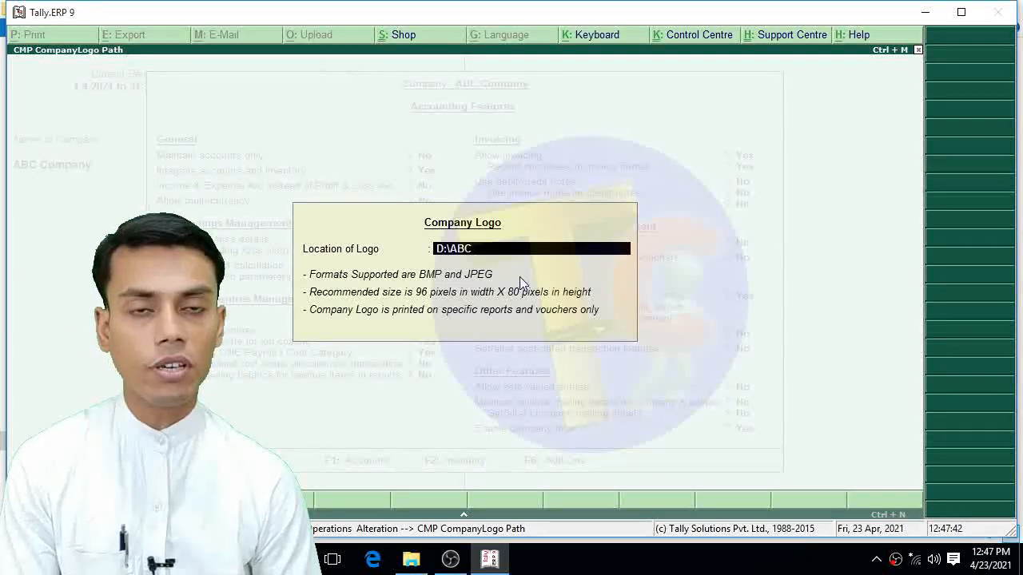
pyautogui.moveTo(494, 564)
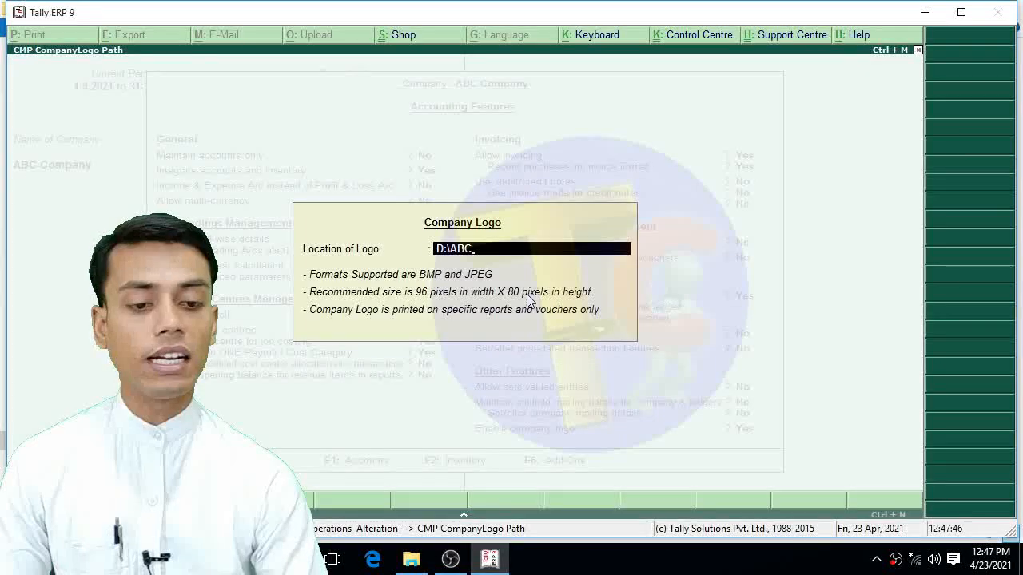
pyautogui.press('Return')
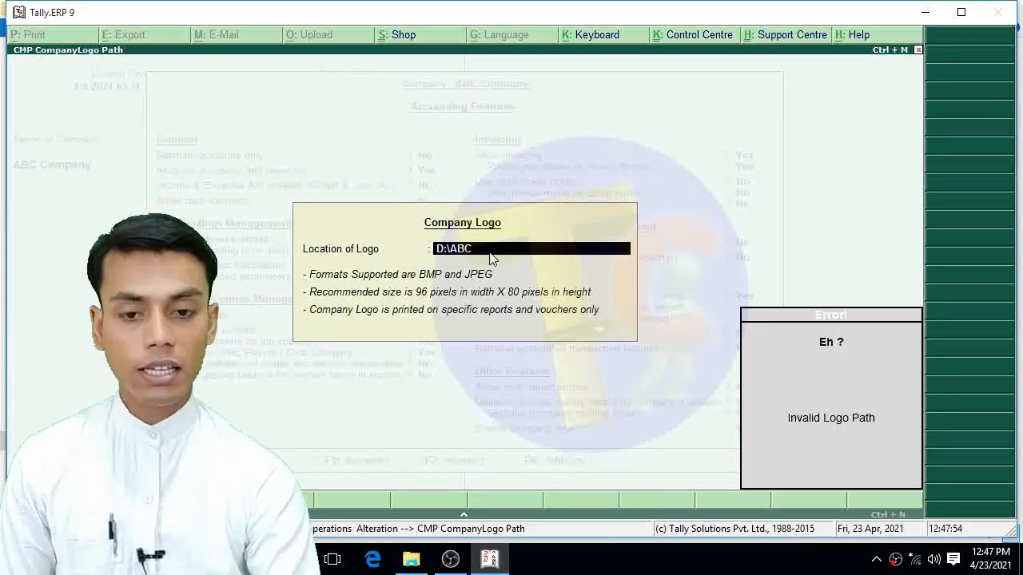
pyautogui.press('Escape')
pyautogui.press('Return')
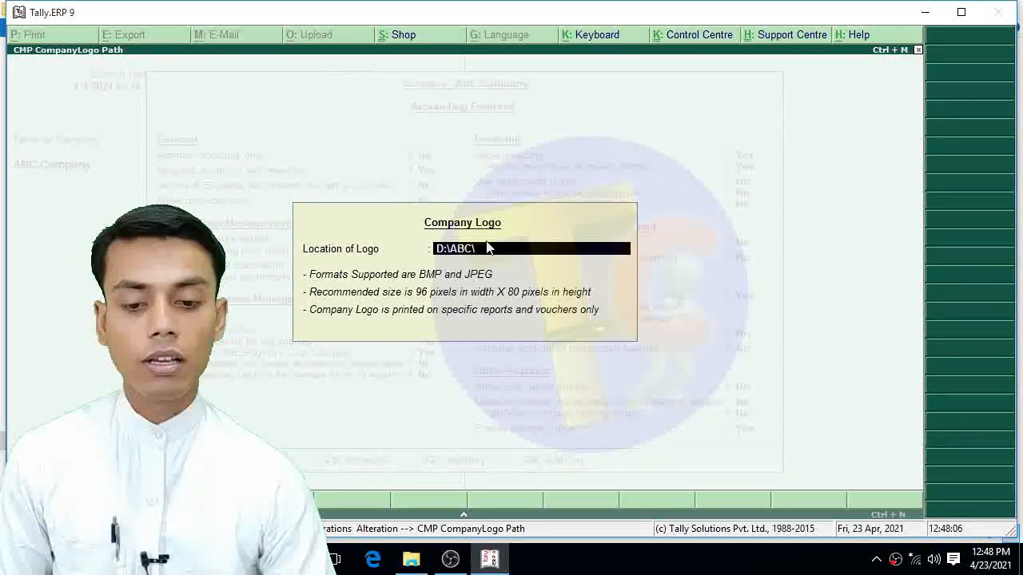
# Check the TC image's file name and file type in its properties in the ABC folder
pyautogui.click(408, 566)
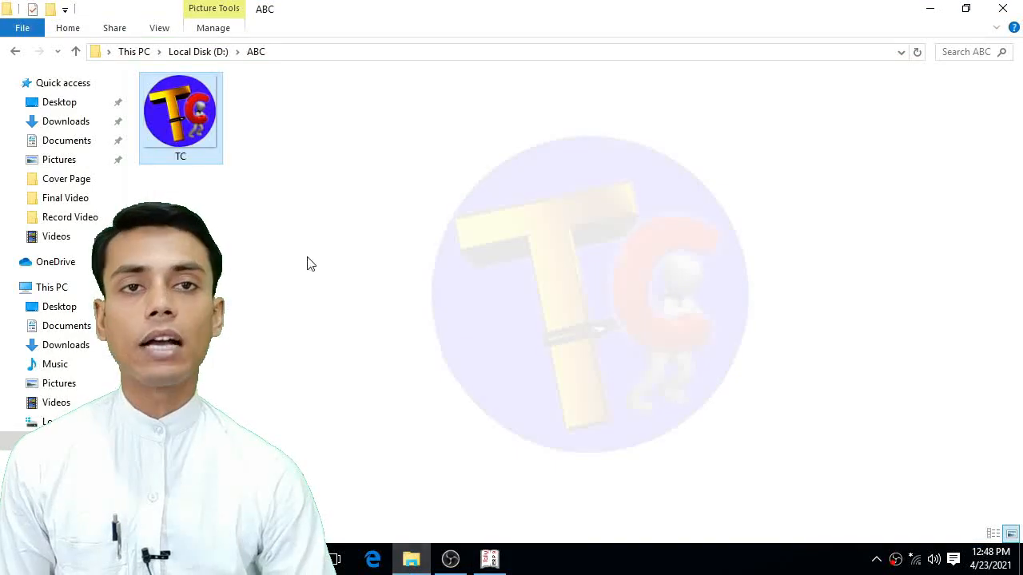
pyautogui.click(177, 157)
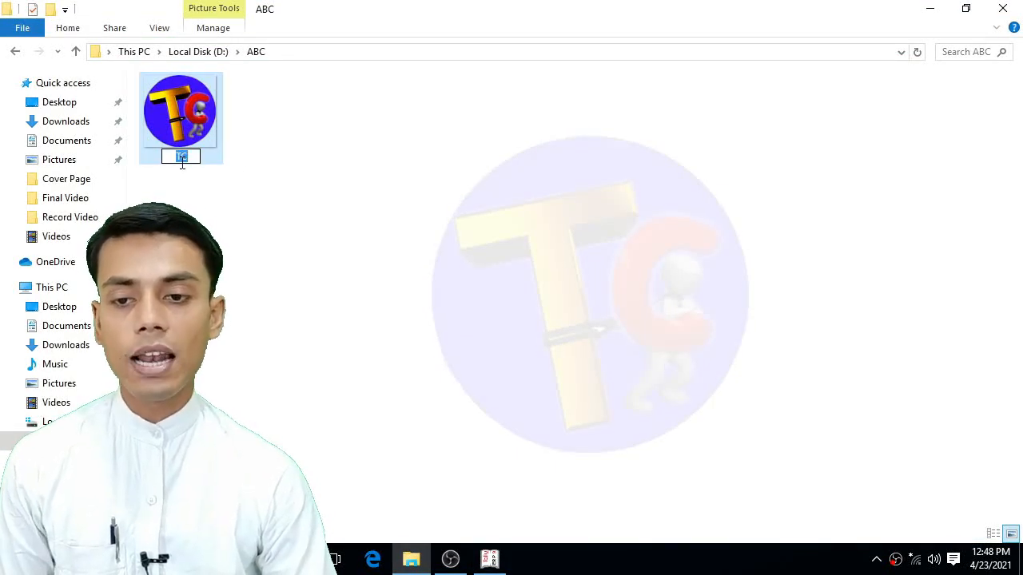
pyautogui.press('Return')
pyautogui.rightClick(186, 135)
pyautogui.click(240, 480)
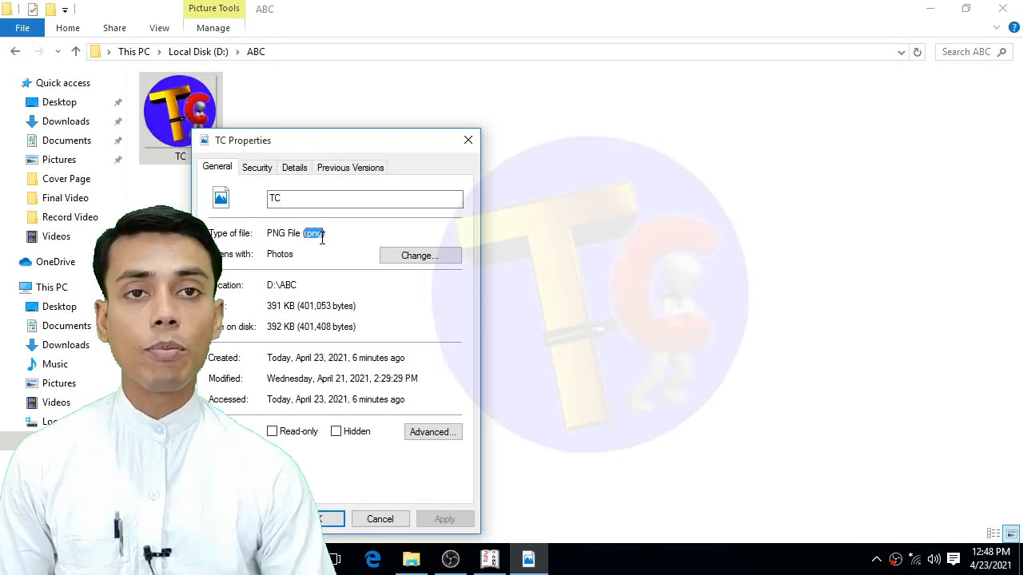
pyautogui.click(400, 519)
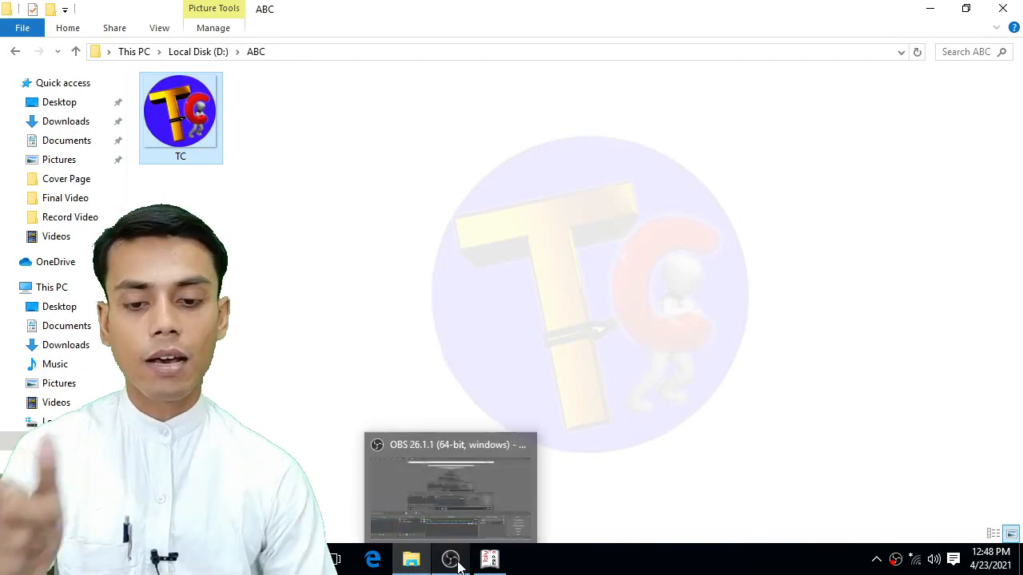
# Complete the logo location in Tally.ERP 9 as D:\ABC\tc.png and accept the accounting features
pyautogui.click(493, 566)
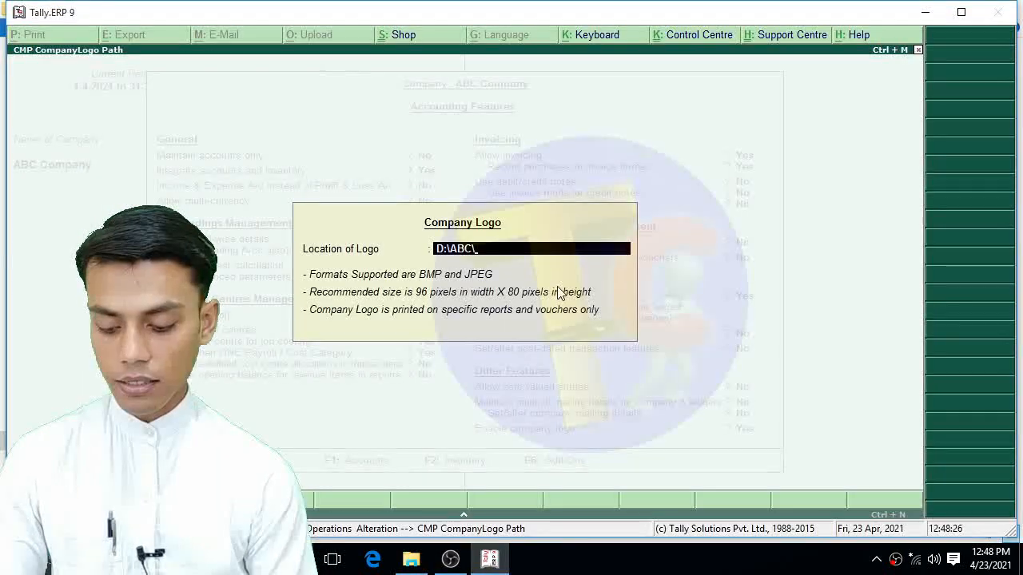
pyautogui.write('tc.png')
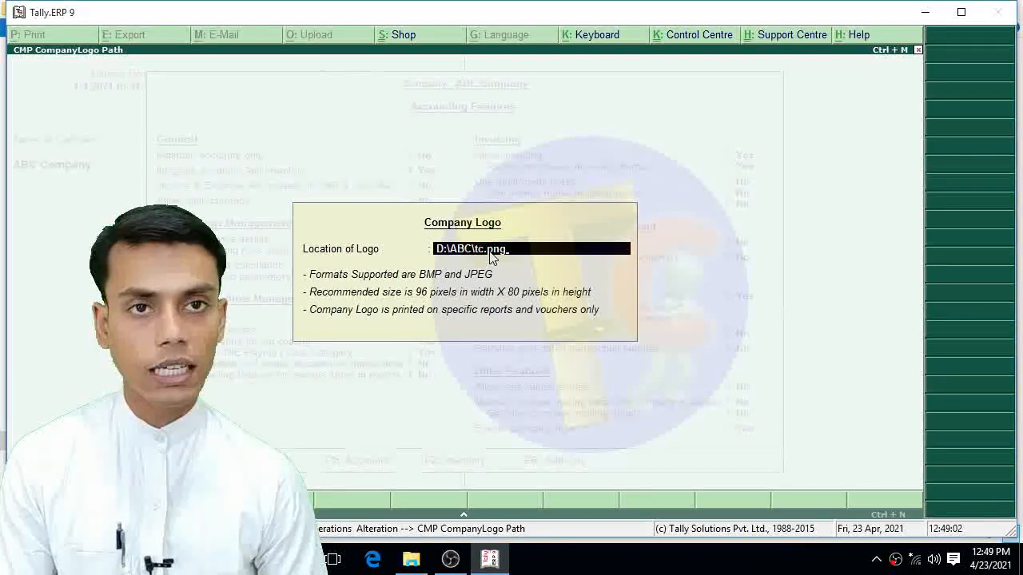
pyautogui.press('Return')
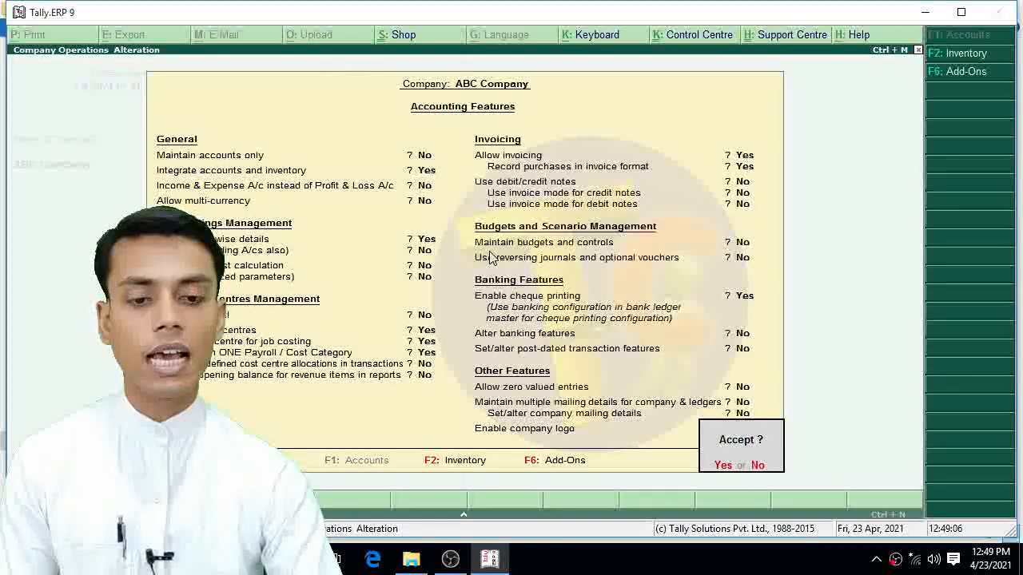
pyautogui.press('Return')
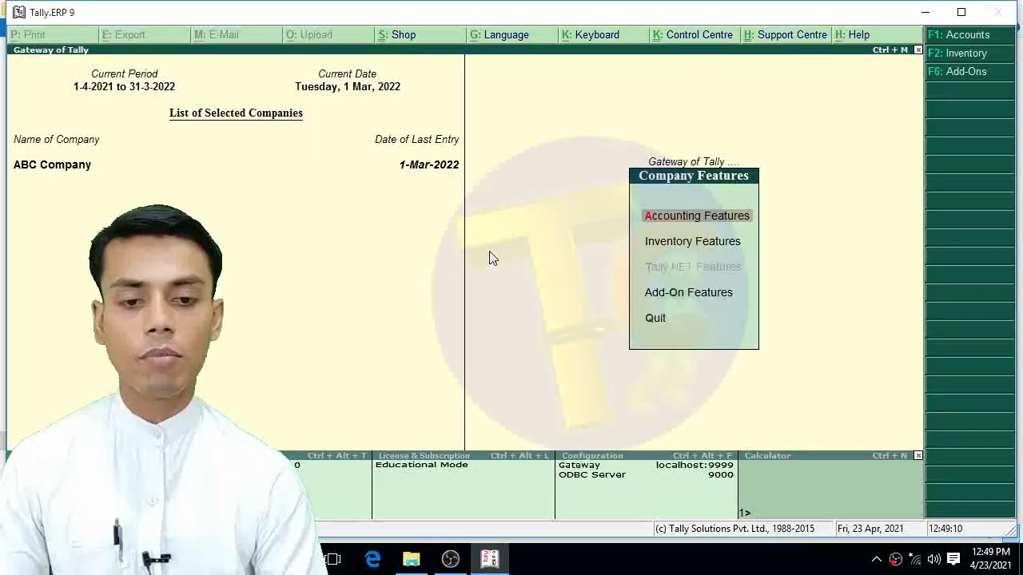
# Return to the Gateway of Tally and display the Day Book for 1-Mar-2022
pyautogui.press('Escape')
pyautogui.press('Down')
pyautogui.press('Down')
pyautogui.press('Down')
pyautogui.press('Down')
pyautogui.press('Down')
pyautogui.press('Down')
pyautogui.press('Down')
pyautogui.press('Down')
pyautogui.press('Down')
pyautogui.press('Down')
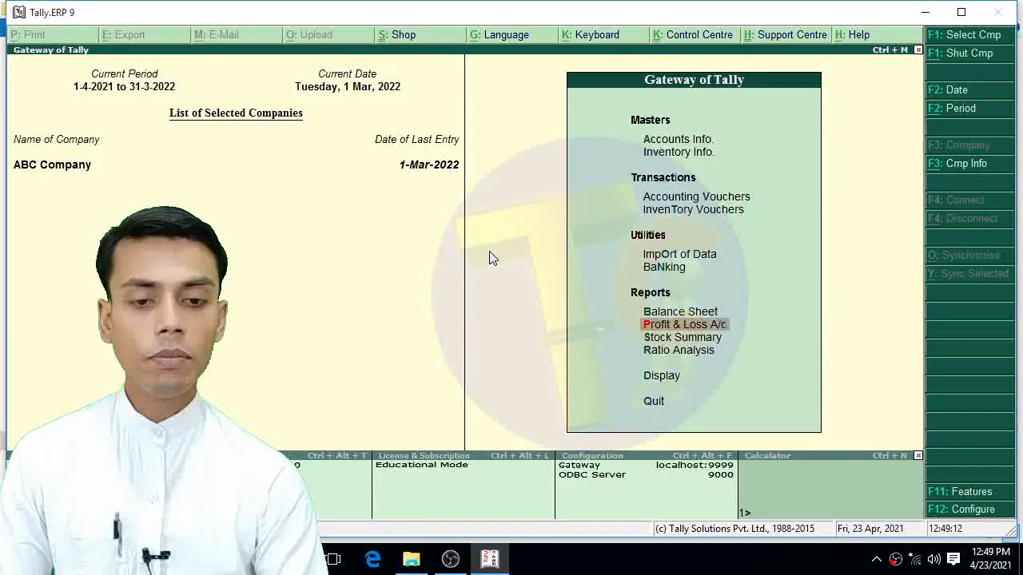
pyautogui.press('Return')
pyautogui.press('Down')
pyautogui.press('Return')
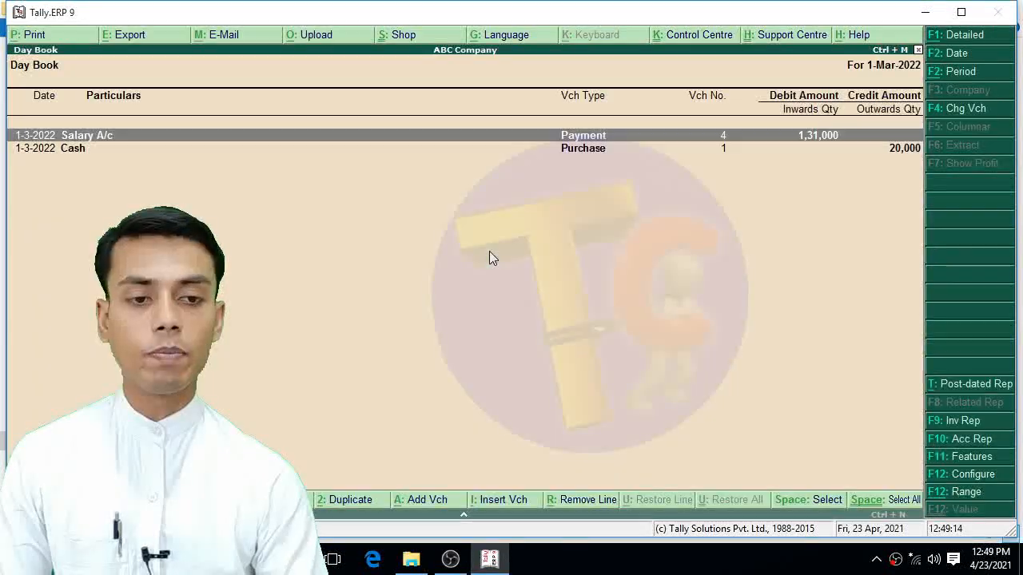
# Preview the printed invoice of the Cash purchase voucher enlarged, and leave the voucher and Day Book without changes
pyautogui.press('Down')
pyautogui.press('Return')
pyautogui.hotkey('alt', 'p')
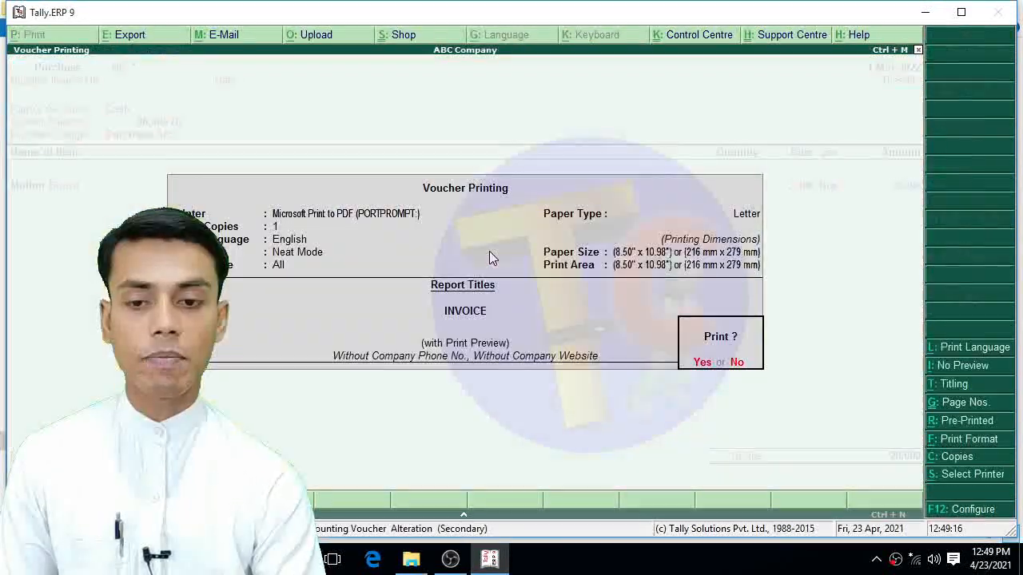
pyautogui.press('Return')
pyautogui.hotkey('alt', 'z')
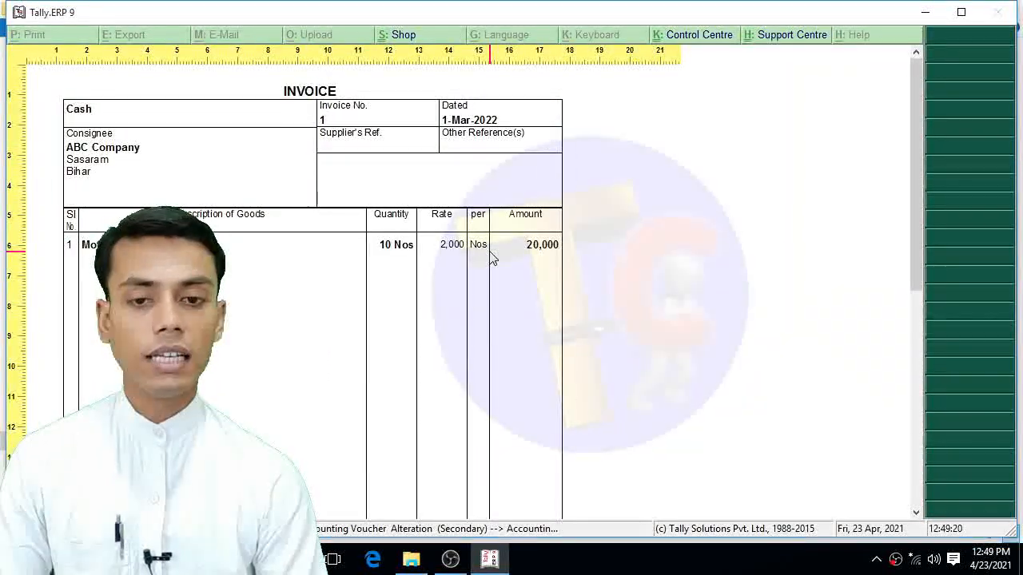
pyautogui.hotkey('alt', 'z')
pyautogui.press('Escape')
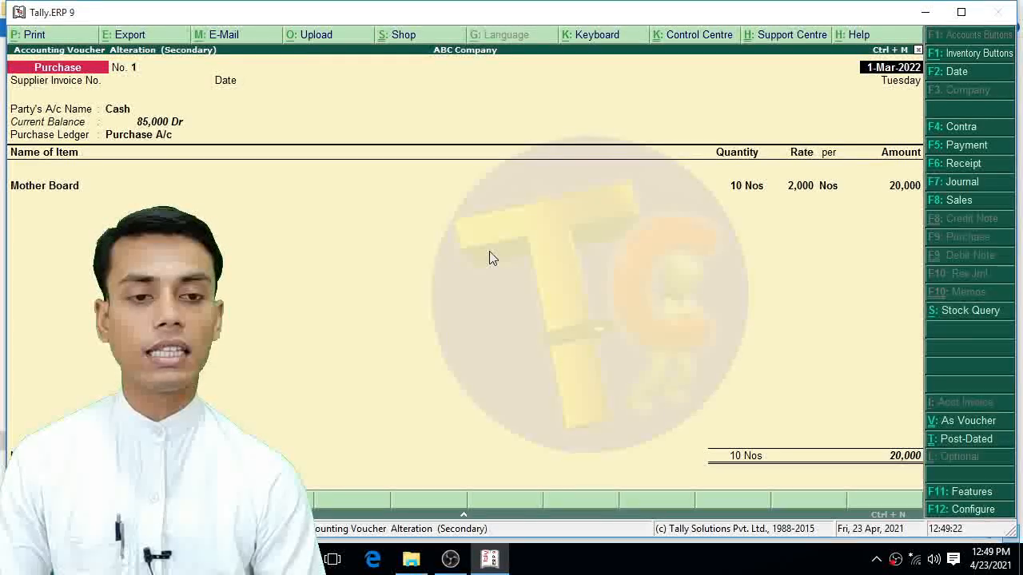
pyautogui.press('Escape')
pyautogui.press('Return')
pyautogui.press('Escape')
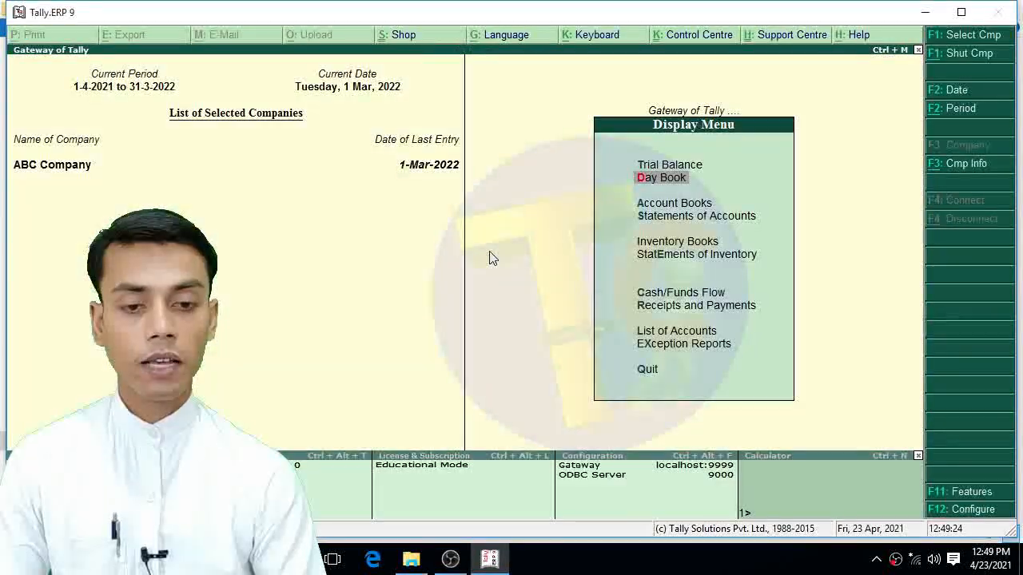
# Start a sales voucher in the accounting vouchers with Cash as the party account and Sale A/c as the sales ledger
pyautogui.press('Escape')
pyautogui.press('Up')
pyautogui.press('Up')
pyautogui.press('Up')
pyautogui.press('Up')
pyautogui.press('Up')
pyautogui.press('Up')
pyautogui.press('Up')
pyautogui.press('Up')
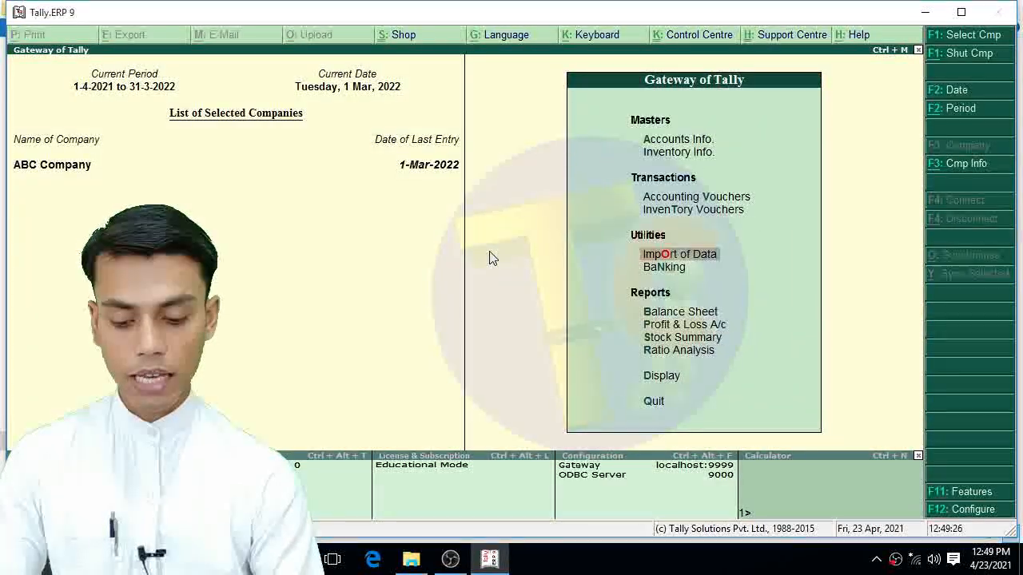
pyautogui.press('Return')
pyautogui.press('F8')
pyautogui.press('Return')
pyautogui.press('Return')
pyautogui.hotkey('ctrl', 'a')
pyautogui.press('Return')
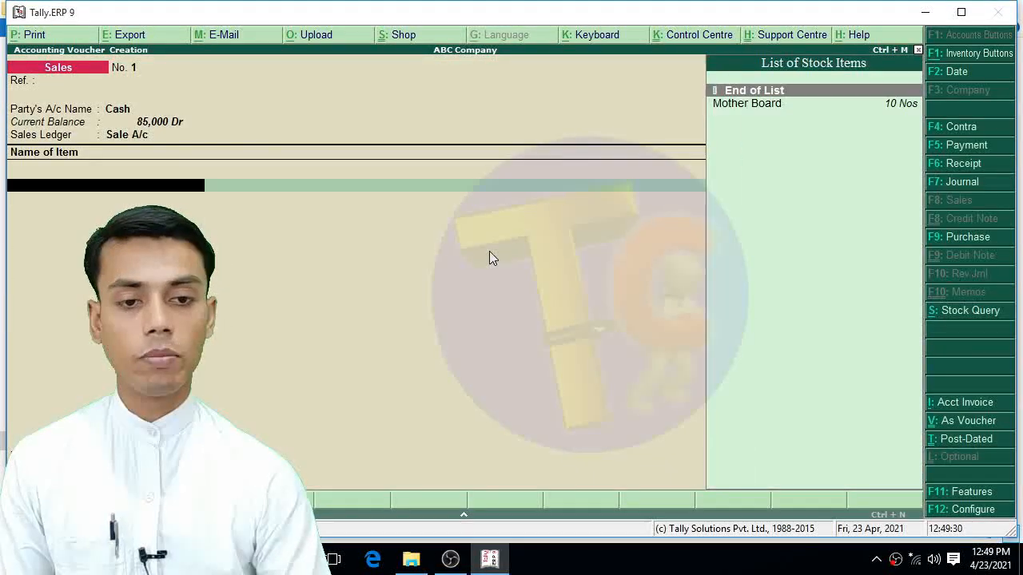
# Enter 1 Nos of Mother Board at a rate of 2,500 as the sales item and save the voucher
pyautogui.press('Down')
pyautogui.press('Return')
pyautogui.write('1')
pyautogui.press('Return')
pyautogui.write('2500')
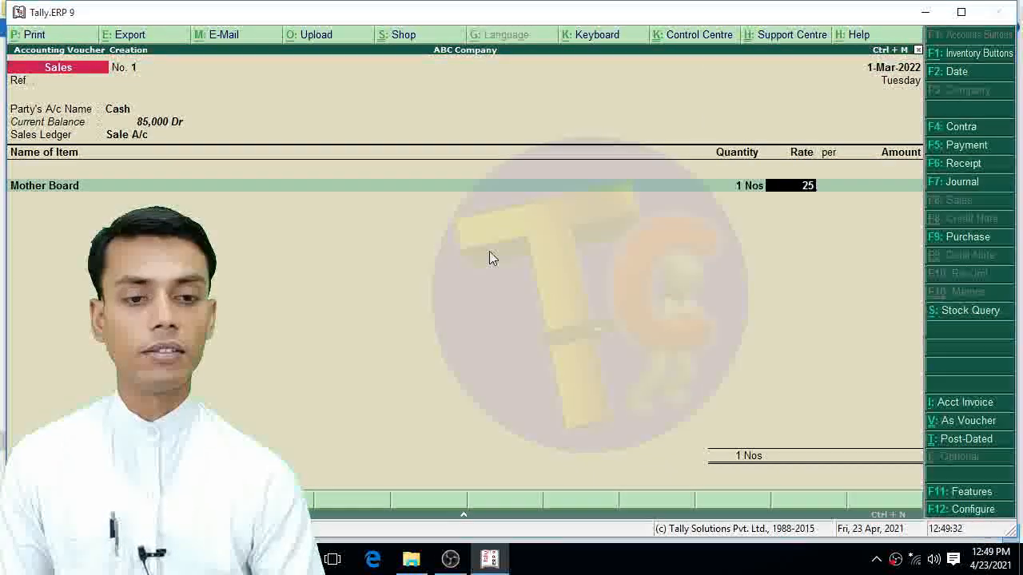
pyautogui.press('Return')
pyautogui.press('Return')
pyautogui.press('Return')
pyautogui.press('Return')
pyautogui.press('Return')
pyautogui.press('Return')
# Reopen the saved sales voucher, preview its printed invoice enlarged, and return to the Gateway of Tally
pyautogui.press('pageup')
pyautogui.hotkey('alt', 'p')
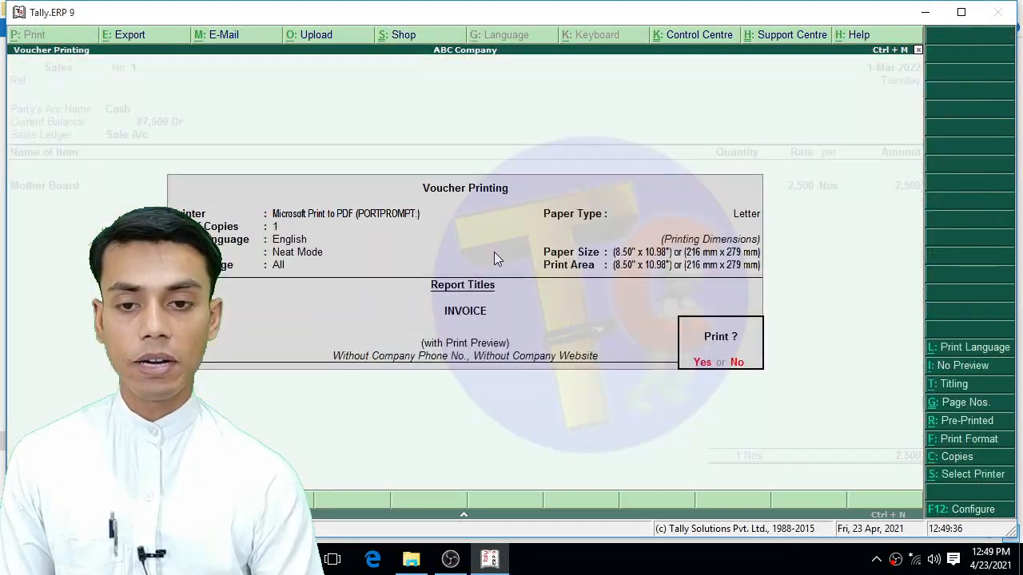
pyautogui.press('Return')
pyautogui.hotkey('alt', 'z')
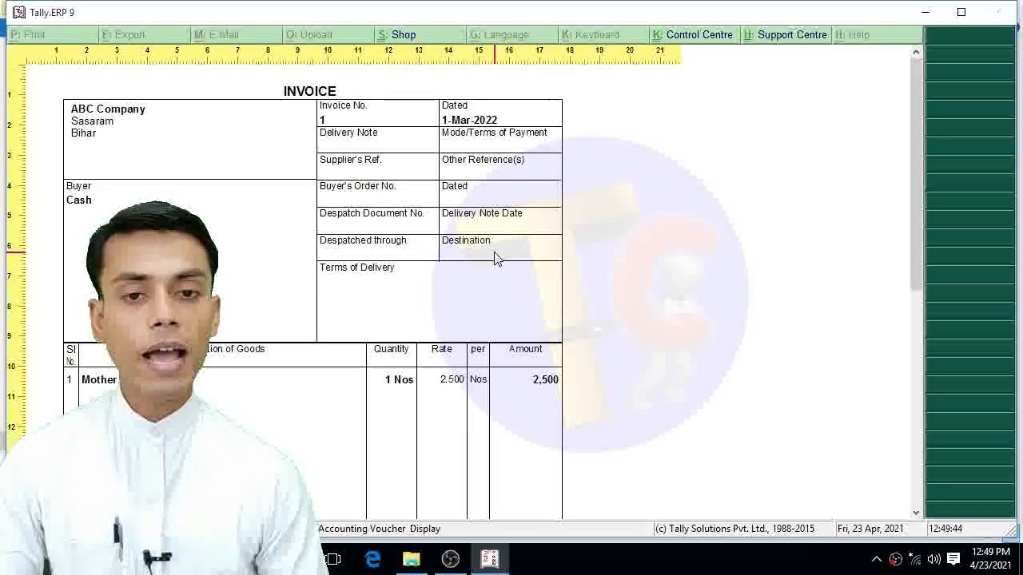
pyautogui.hotkey('alt', 'z')
pyautogui.press('Escape')
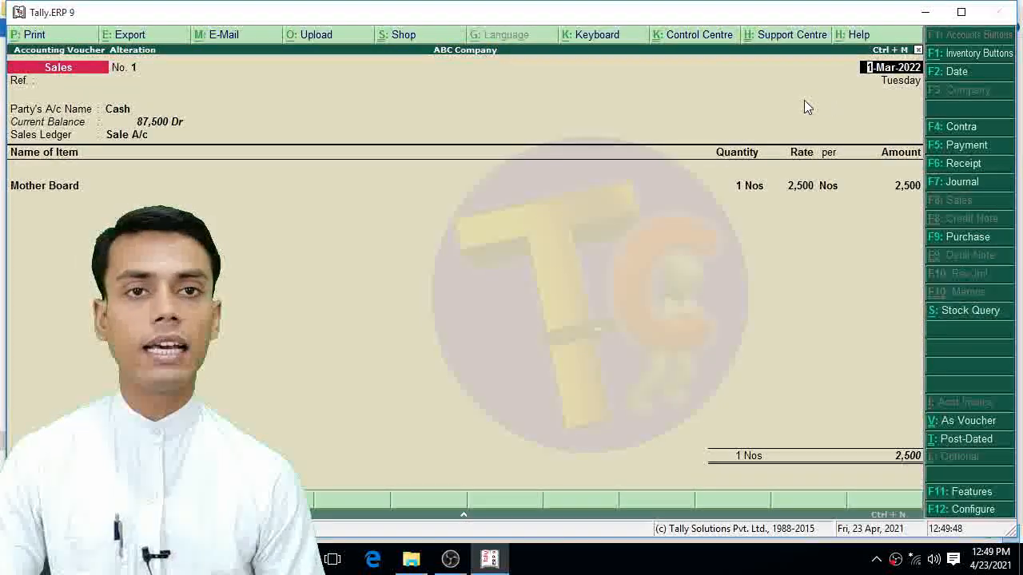
pyautogui.press('Escape')
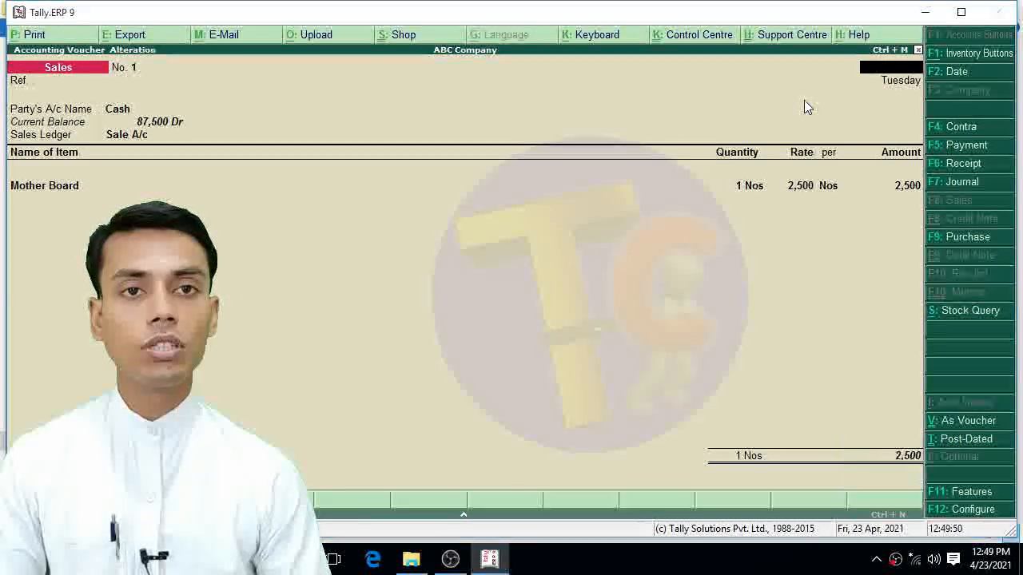
pyautogui.press('y')
pyautogui.press('Escape')
pyautogui.press('y')
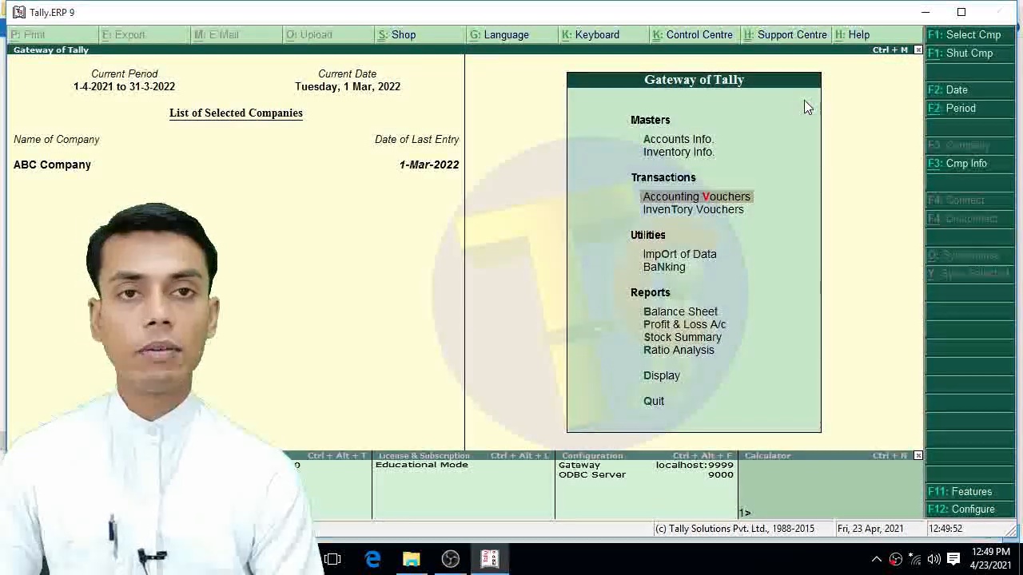
# Open the company logo's location setting in the accounting features to review the supported formats and recommended size
pyautogui.press('F11')
pyautogui.press('Return')
pyautogui.press('Return')
pyautogui.press('Return')
pyautogui.press('Return')
pyautogui.press('Return')
pyautogui.press('Return')
pyautogui.press('Return')
pyautogui.press('Return')
pyautogui.press('Return')
pyautogui.press('Return')
pyautogui.press('Return')
pyautogui.press('Return')
pyautogui.press('Return')
pyautogui.press('Return')
pyautogui.press('Return')
pyautogui.press('Return')
pyautogui.press('Return')
pyautogui.press('Return')
pyautogui.press('Return')
pyautogui.press('Return')
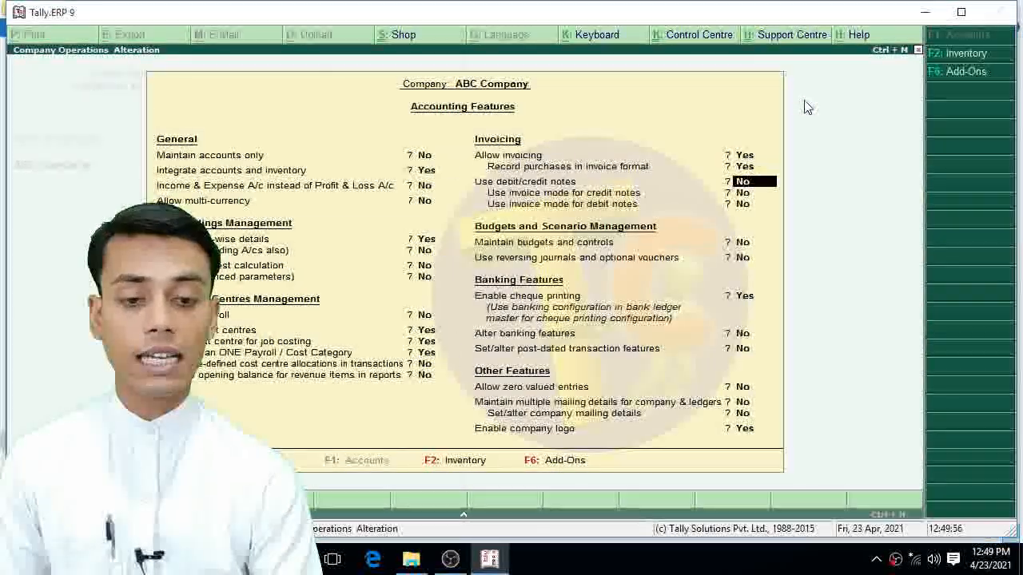
pyautogui.press('Return')
pyautogui.press('Return')
pyautogui.press('Return')
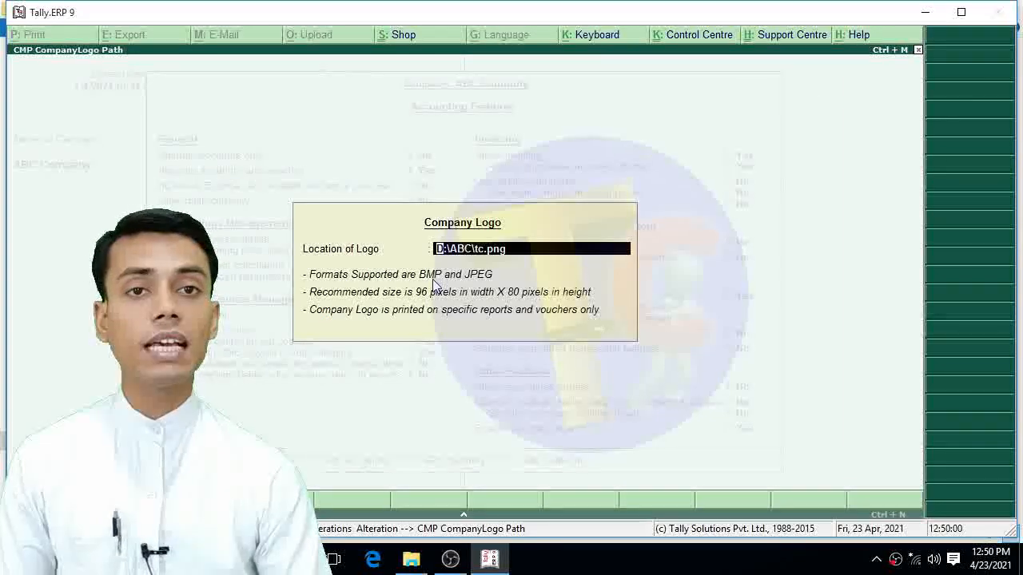
pyautogui.click(925, 13)
pyautogui.rightClick(163, 141)
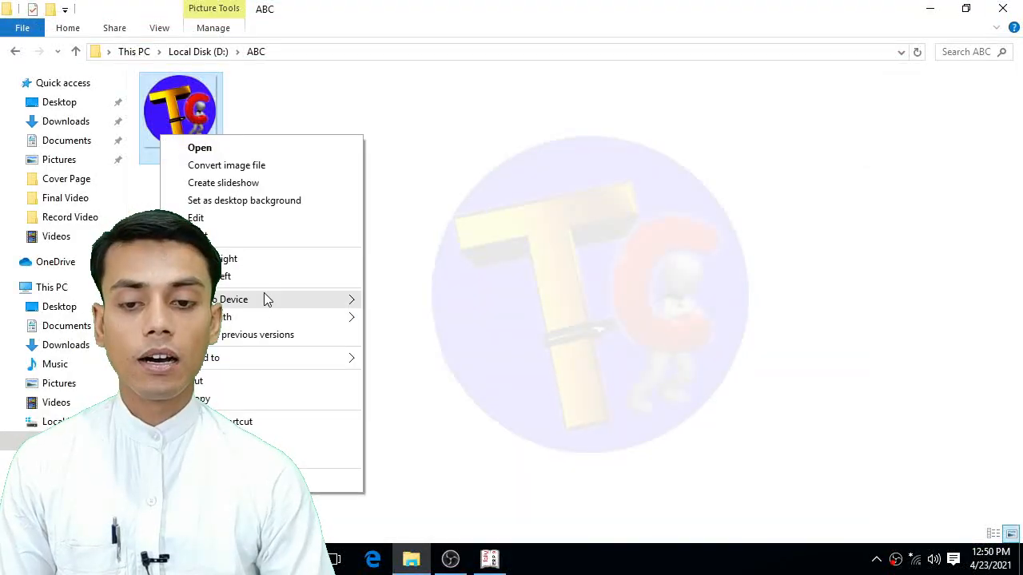
pyautogui.moveTo(283, 325)
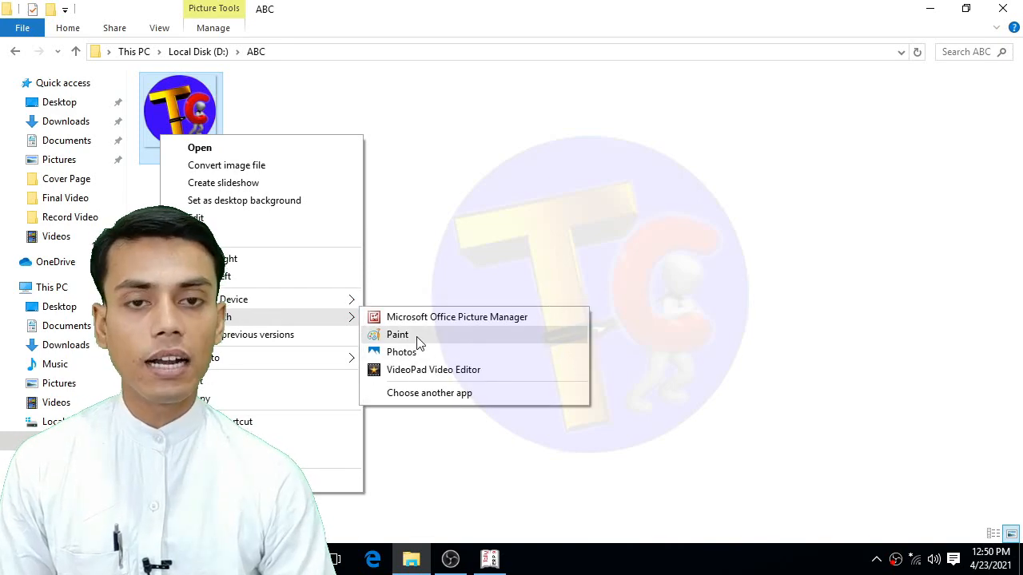
pyautogui.click(587, 206)
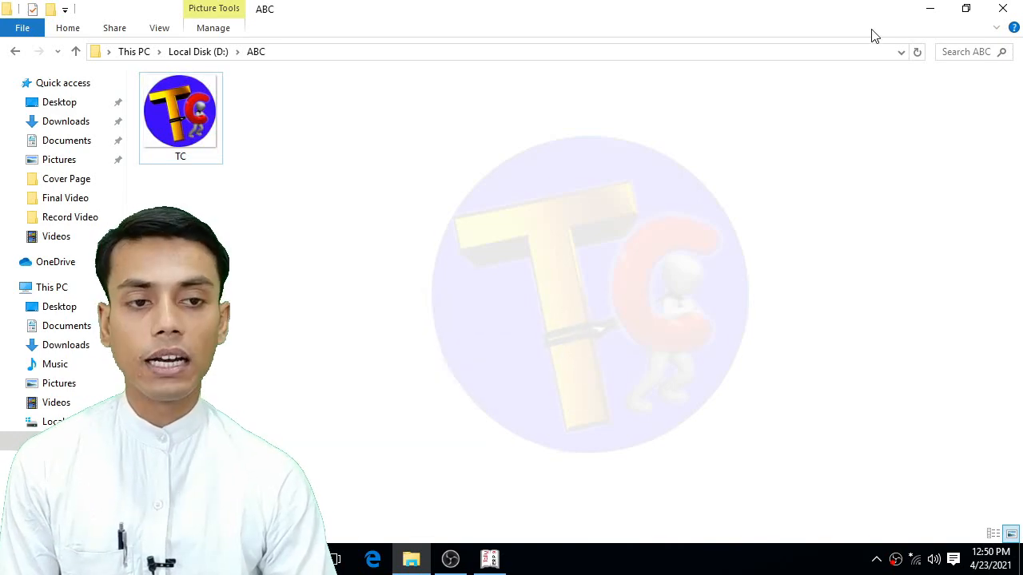
pyautogui.click(923, 9)
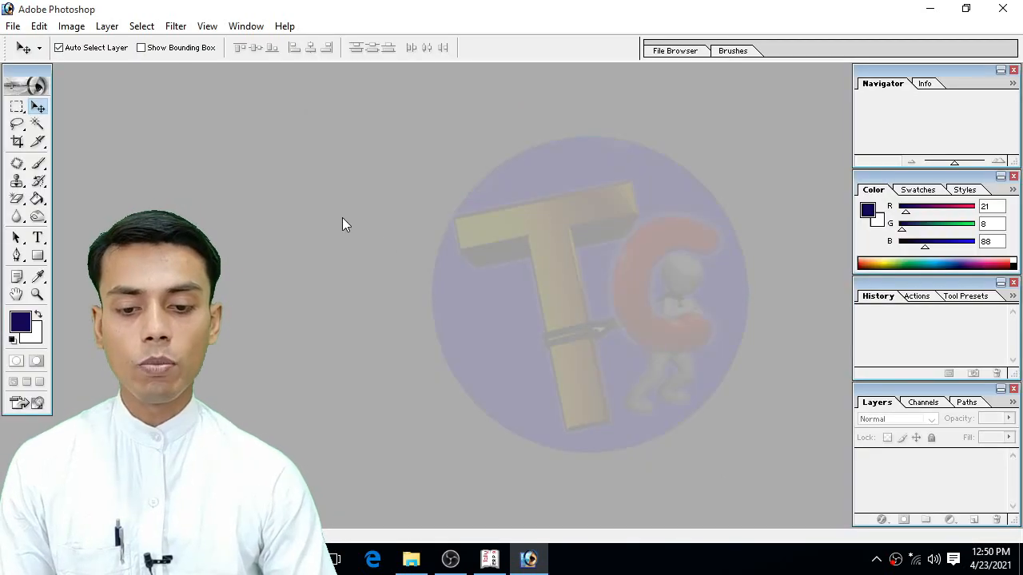
# Open the TC image from the ABC folder in Adobe Photoshop and move its window clear of the tools
pyautogui.click(411, 560)
pyautogui.moveTo(185, 152); pyautogui.dragTo(523, 297)
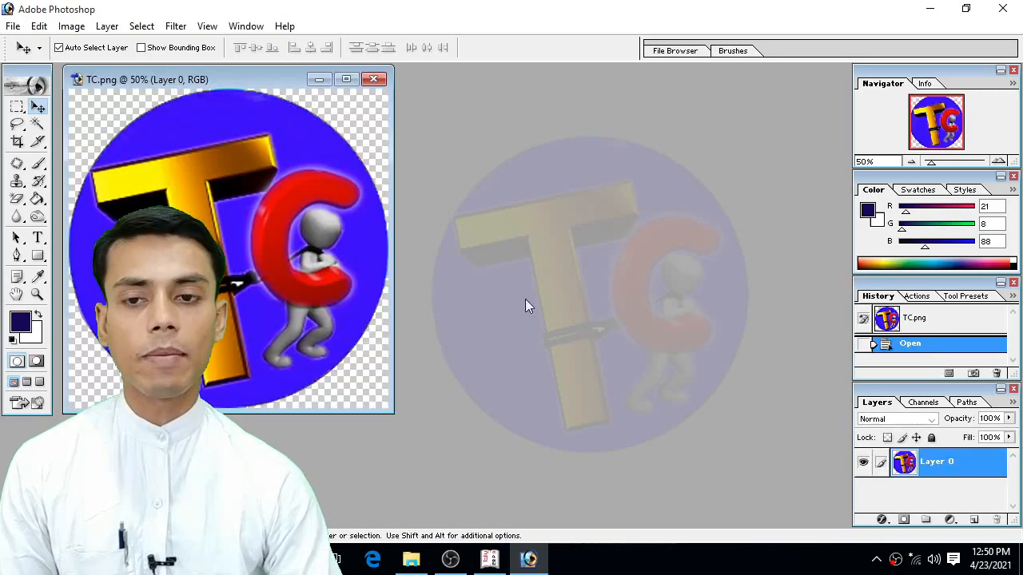
pyautogui.moveTo(229, 77); pyautogui.dragTo(415, 99)
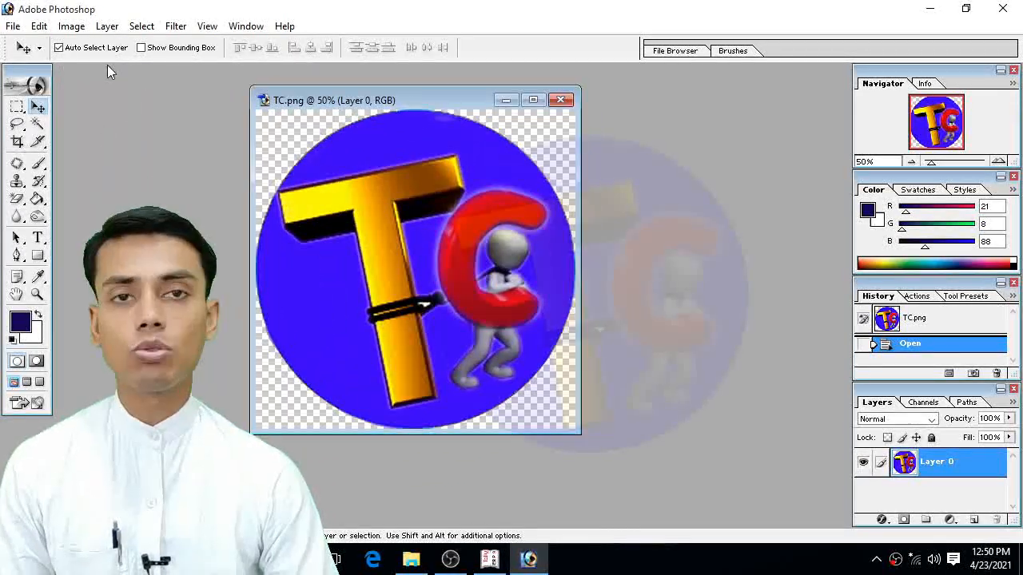
# Set the TC image's pixel width to 96 in its Image Size settings, following the logo size recommended in Tally.ERP 9
pyautogui.click(69, 27)
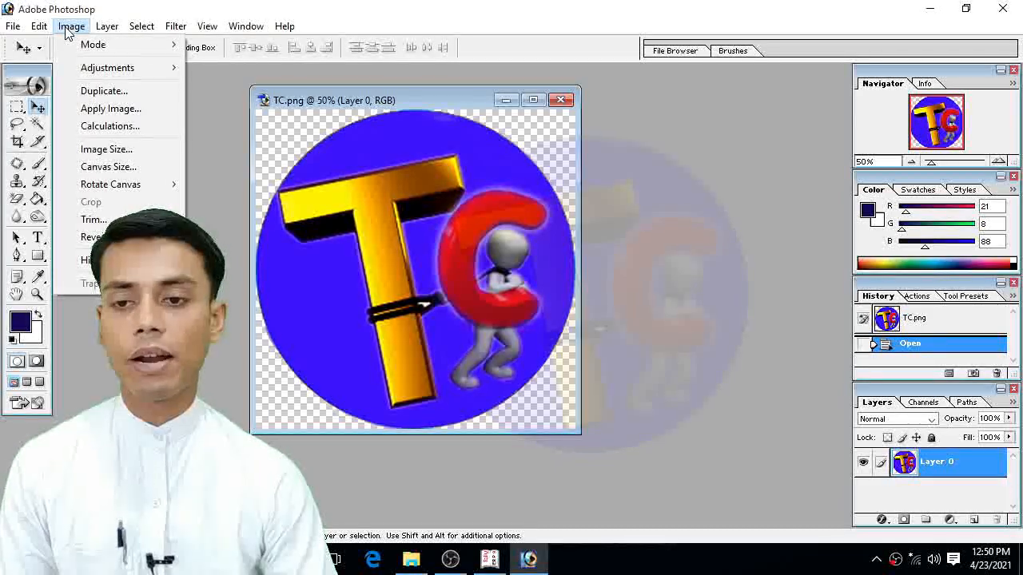
pyautogui.click(105, 149)
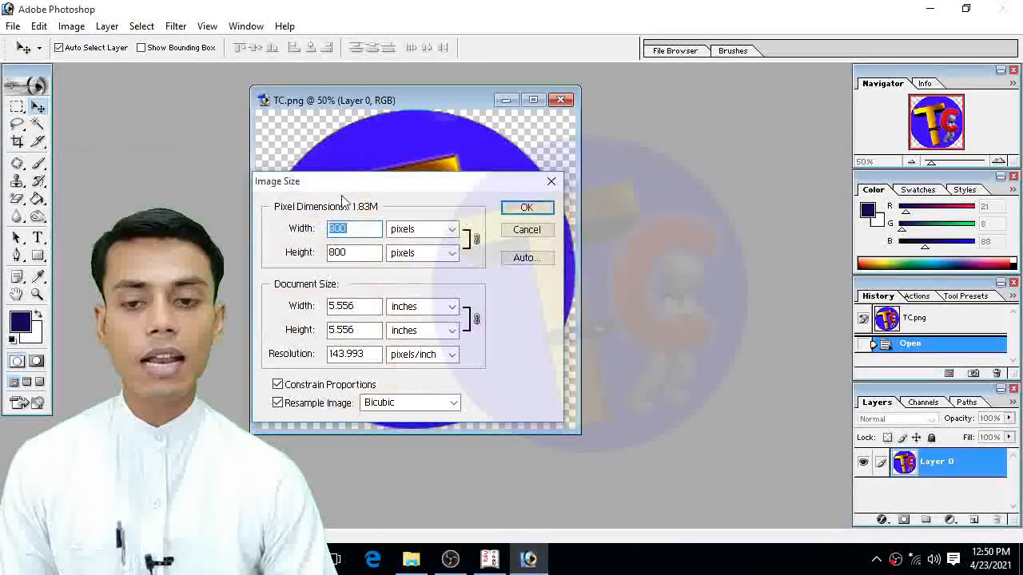
pyautogui.moveTo(387, 180); pyautogui.dragTo(539, 166)
pyautogui.click(521, 216)
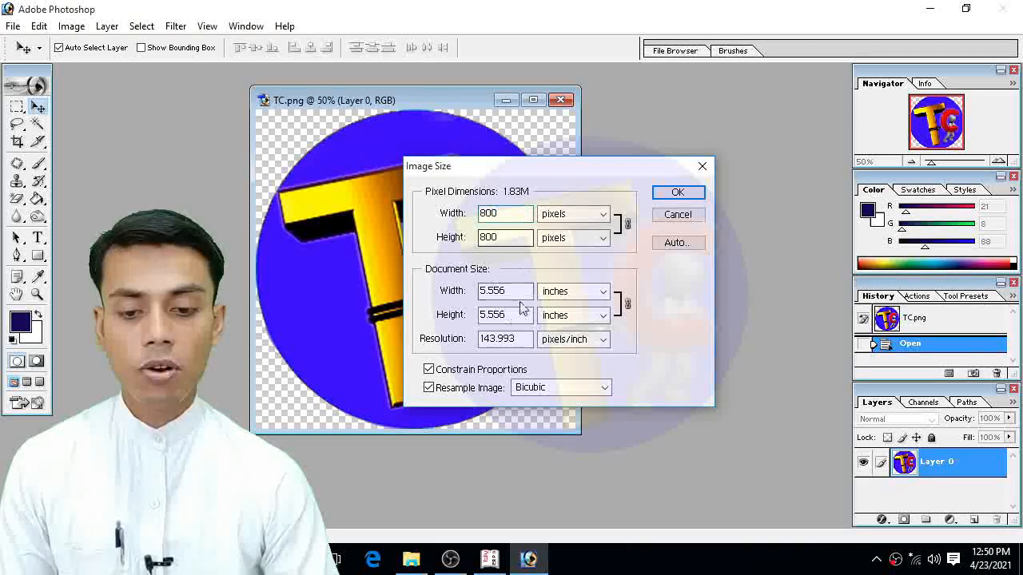
pyautogui.click(490, 559)
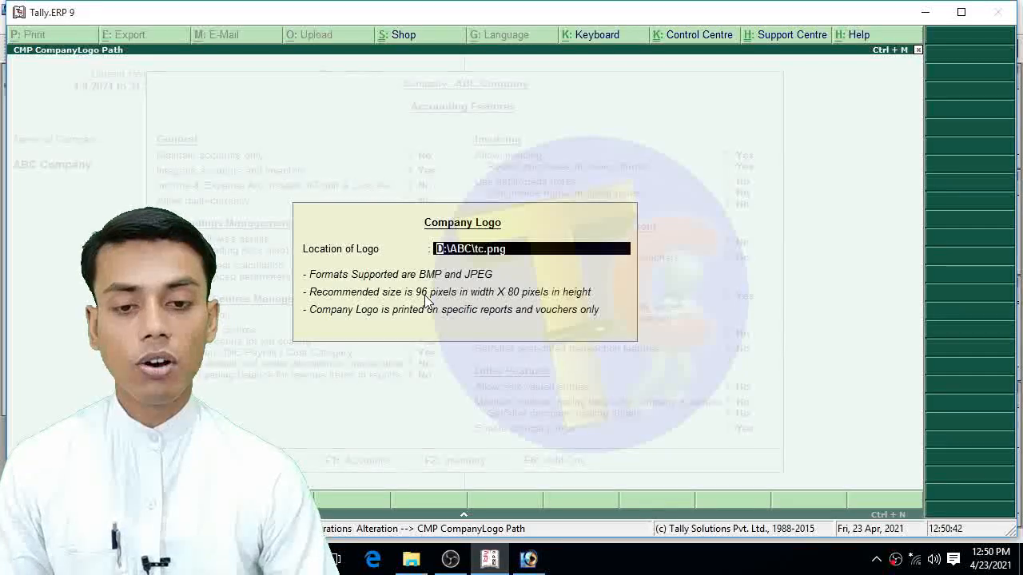
pyautogui.click(528, 559)
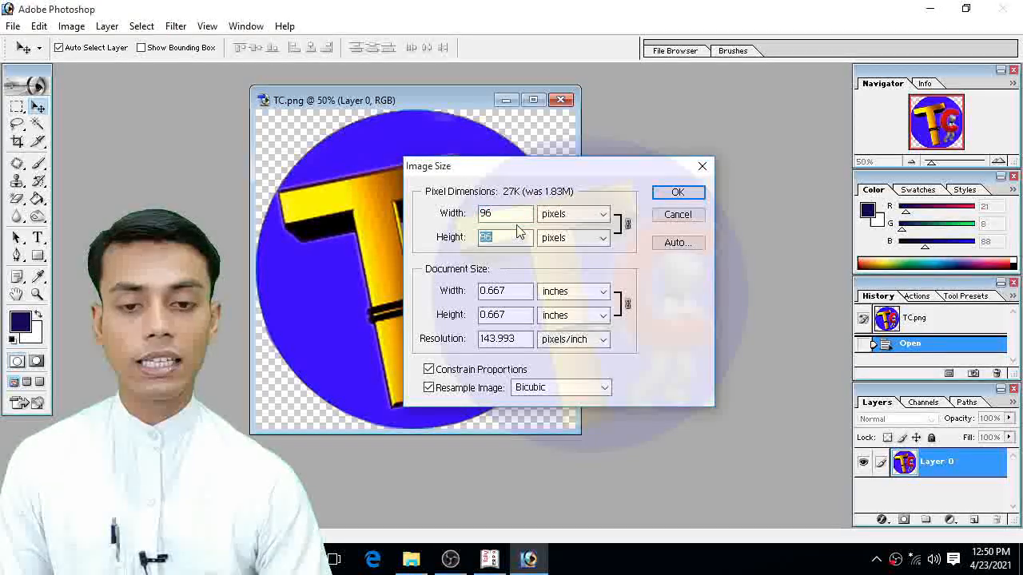
# Resize the TC image to 96 × 80 pixels with Constrain Proportions off, and maximize its window
pyautogui.write('0')
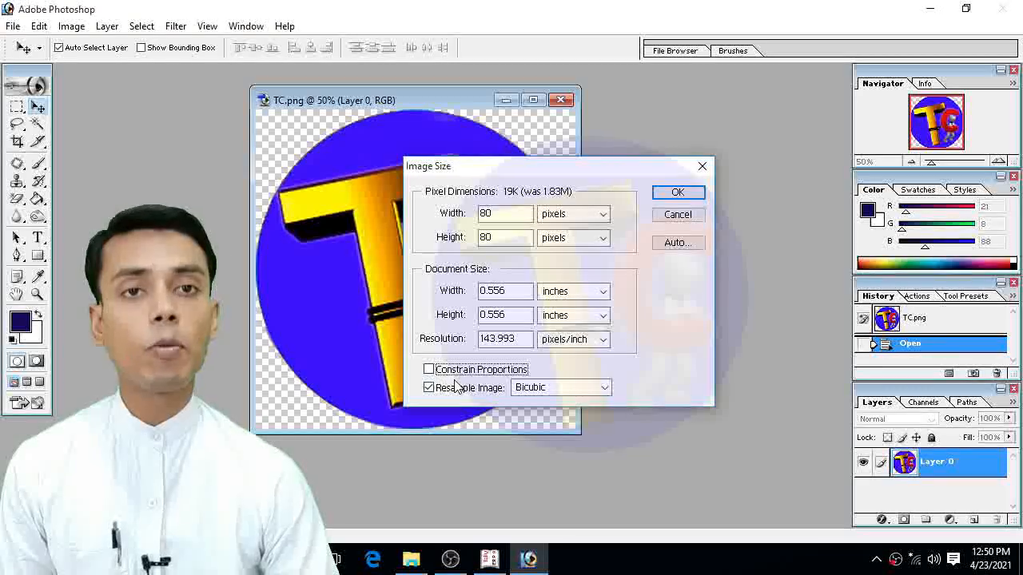
pyautogui.moveTo(504, 211); pyautogui.dragTo(455, 217)
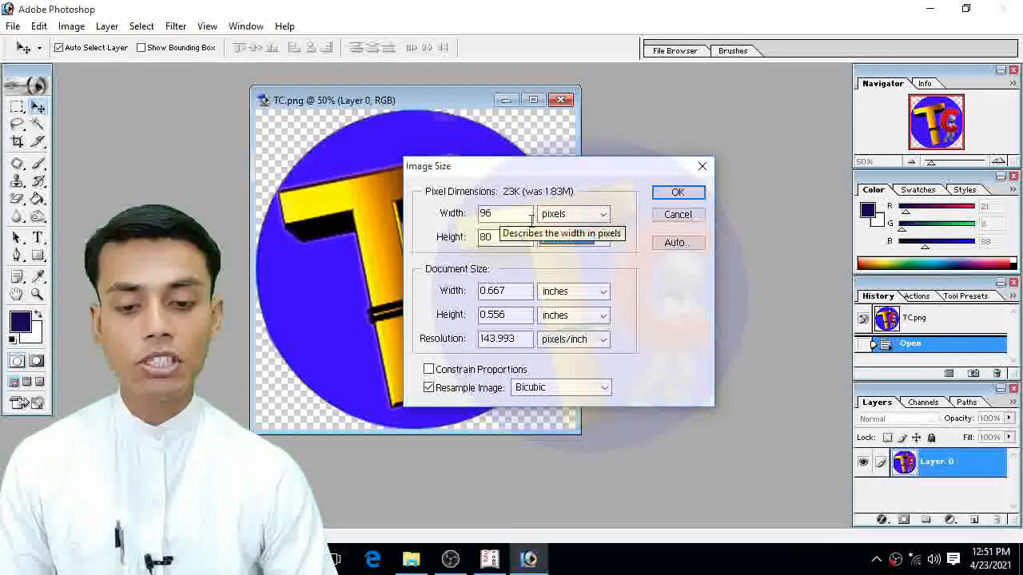
pyautogui.click(494, 559)
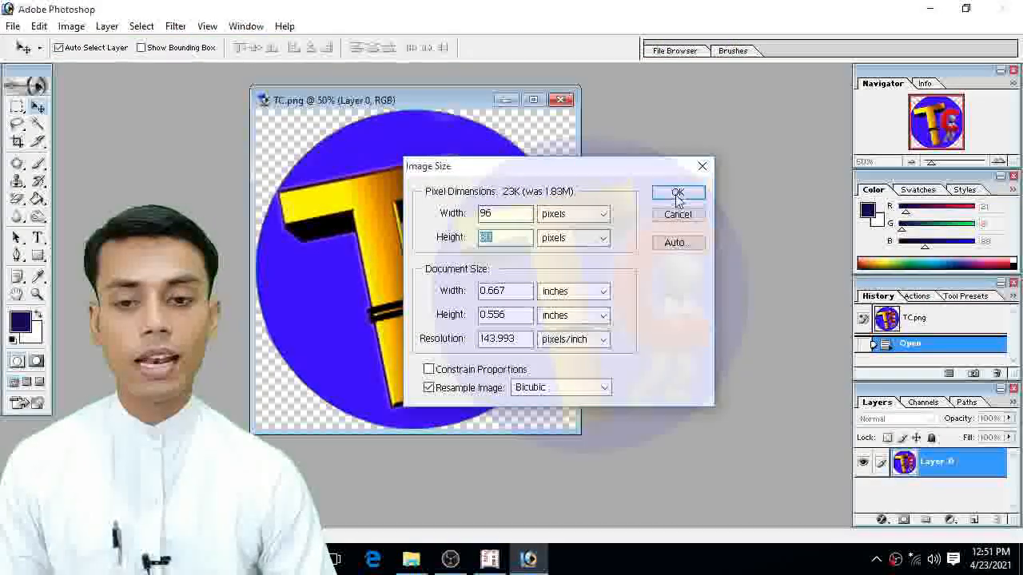
pyautogui.click(678, 194)
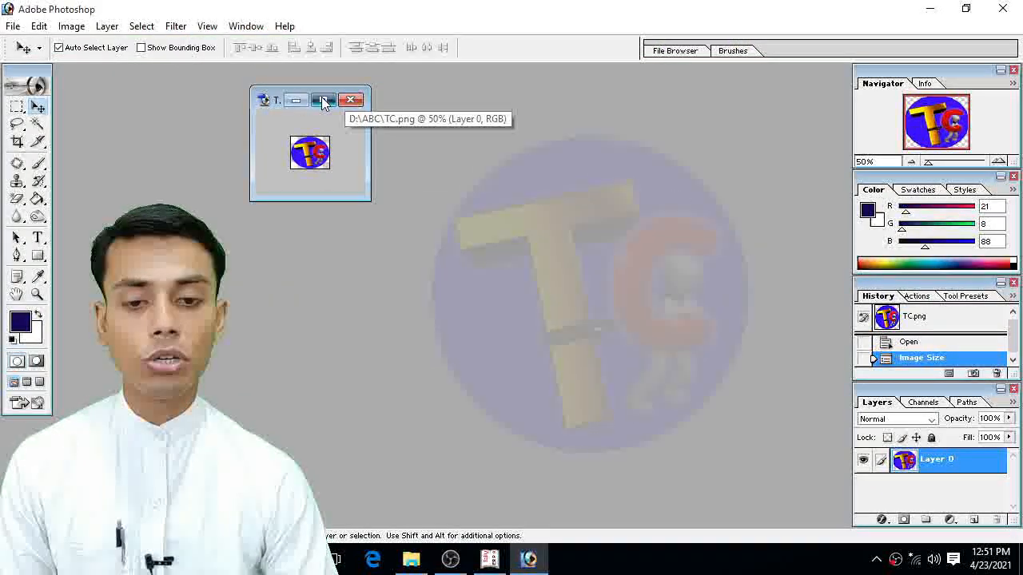
pyautogui.click(322, 100)
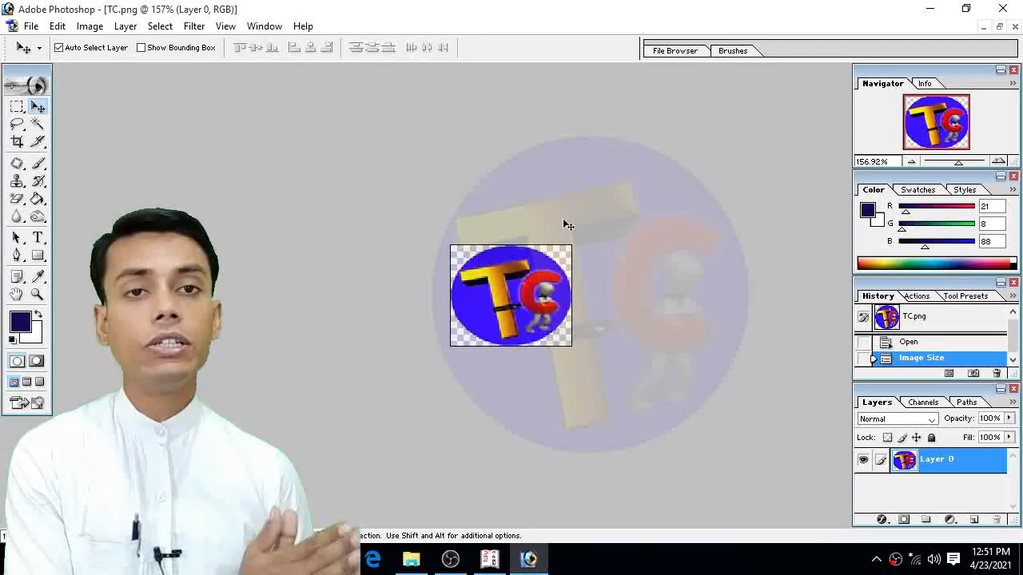
# Recheck the supported logo formats in Tally.ERP 9, and set up a Photoshop copy named Company in the ABC folder as JPEG
pyautogui.click(488, 557)
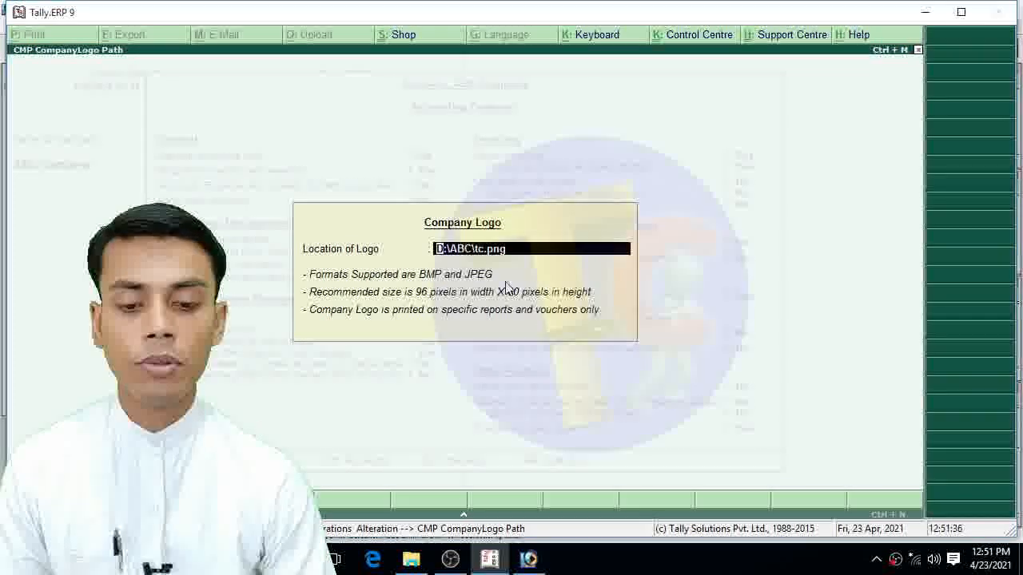
pyautogui.click(528, 558)
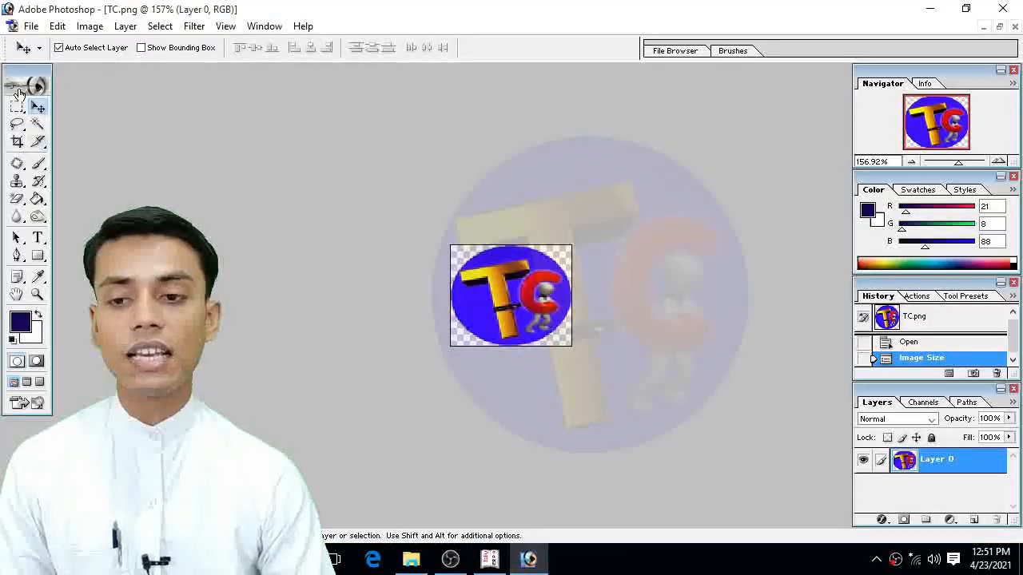
pyautogui.click(33, 26)
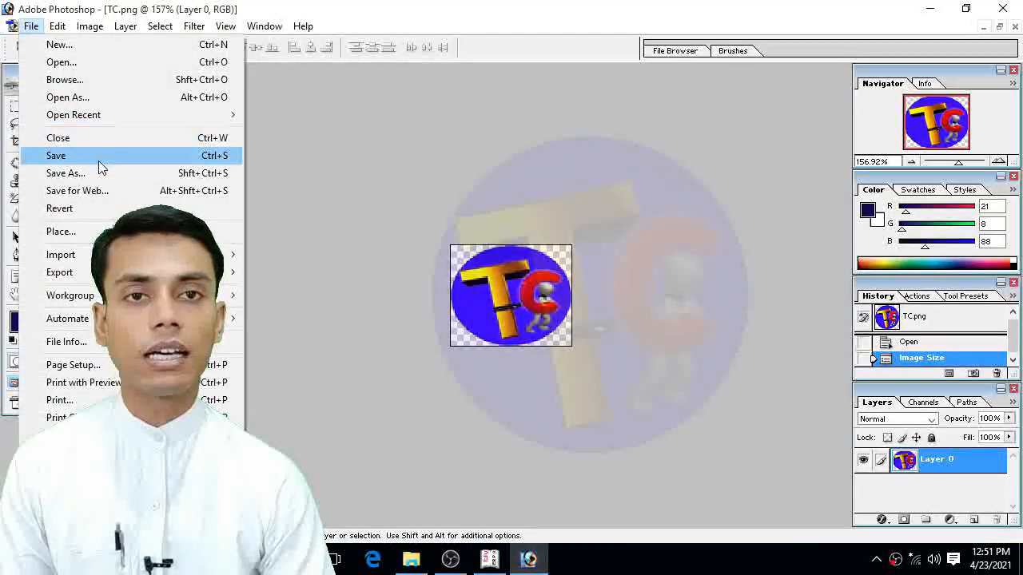
pyautogui.click(103, 170)
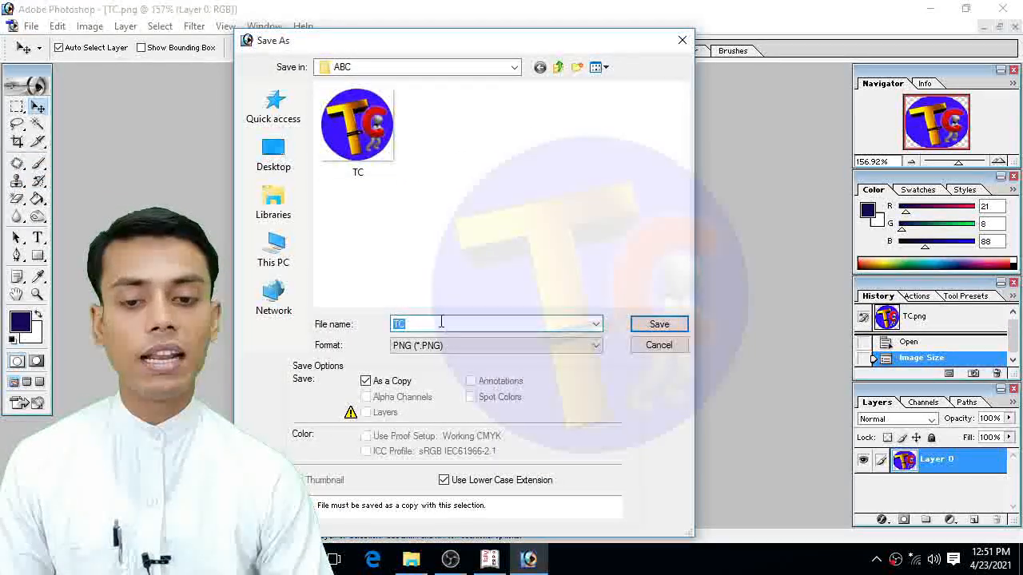
pyautogui.write('AB')
pyautogui.write('Company')
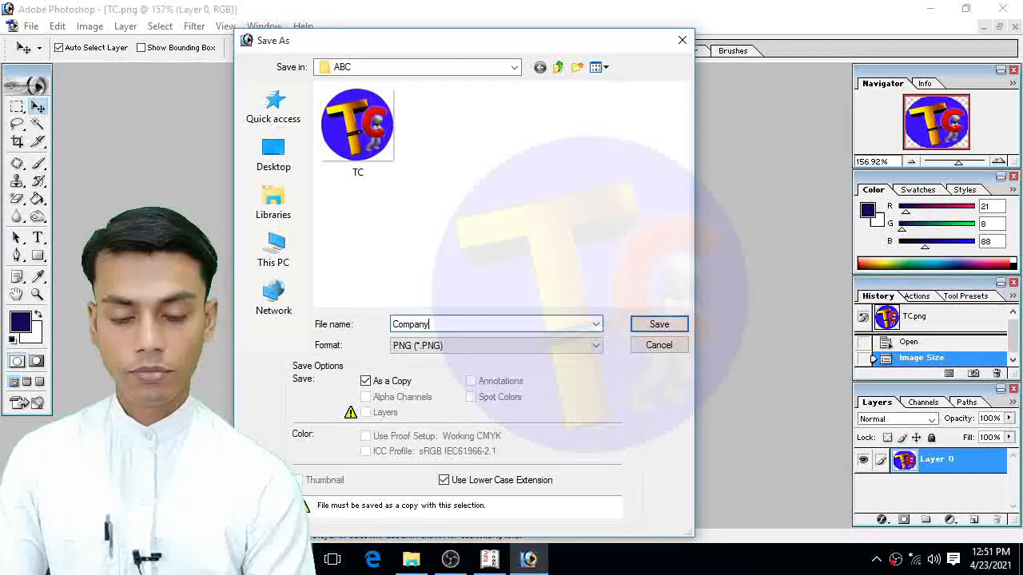
pyautogui.click(461, 346)
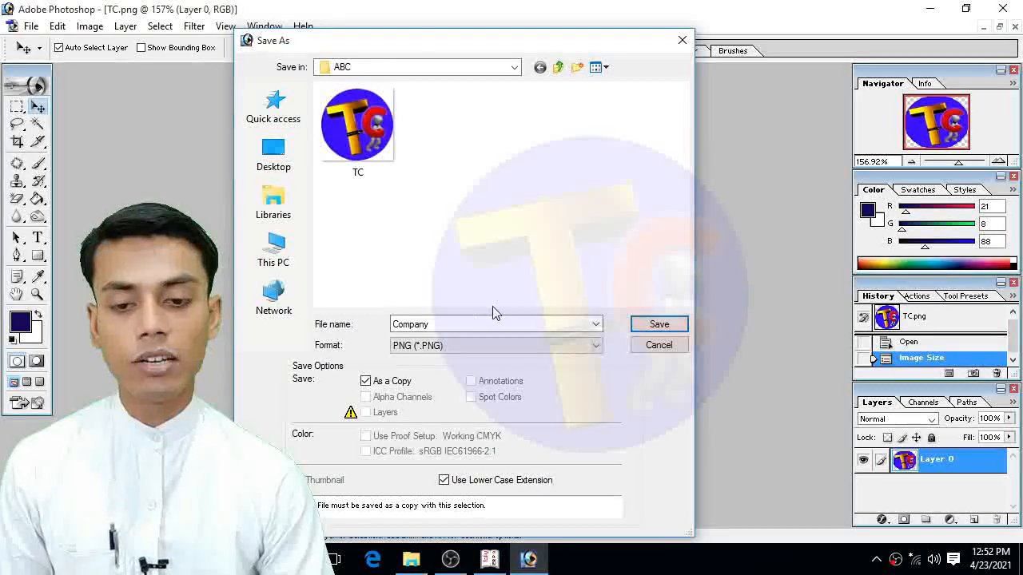
pyautogui.click(452, 345)
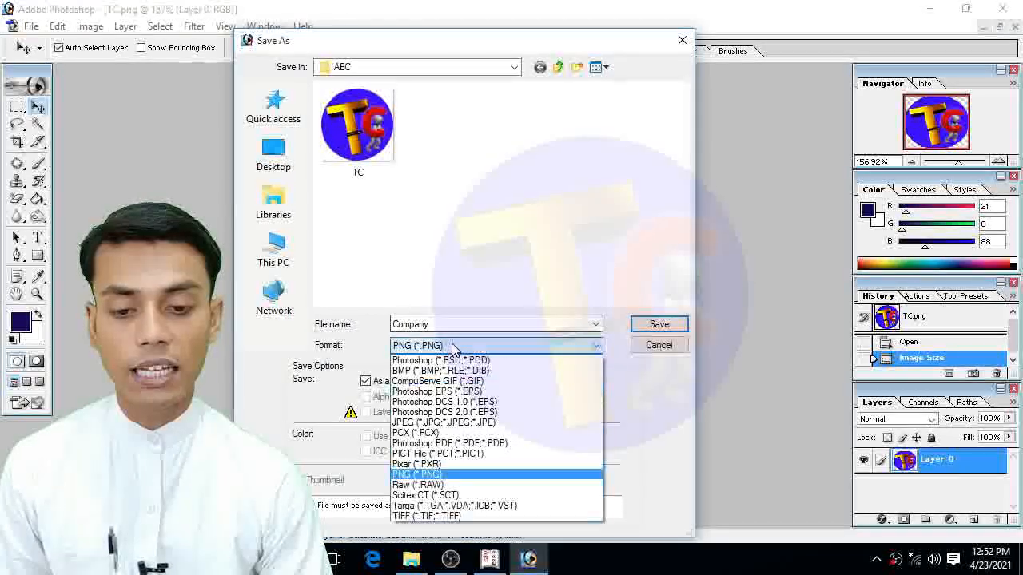
pyautogui.click(457, 422)
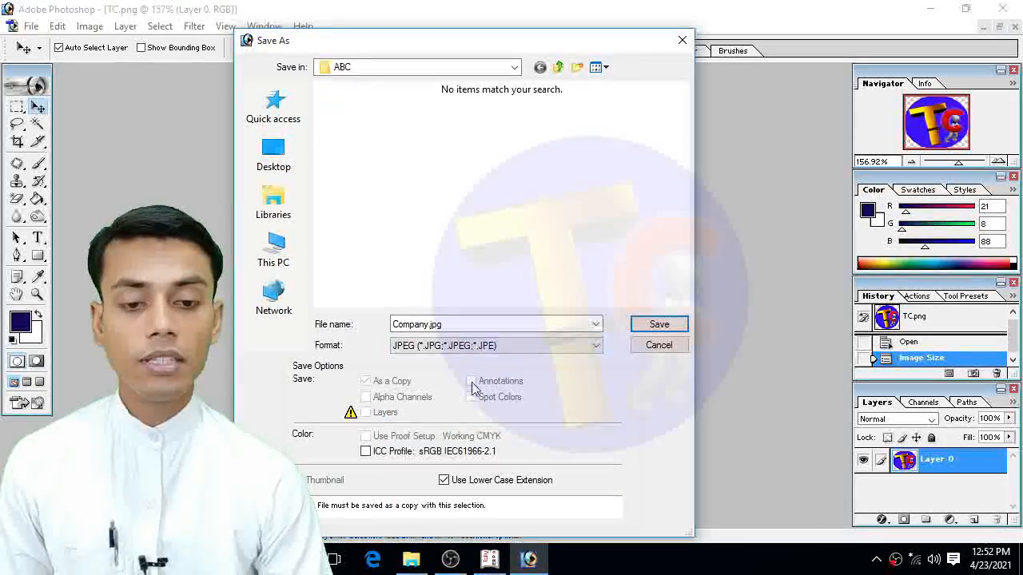
# Save the Company JPEG at Low quality, and close Photoshop without saving the changes to TC.png
pyautogui.click(652, 323)
pyautogui.moveTo(424, 272); pyautogui.dragTo(294, 286)
pyautogui.click(309, 267)
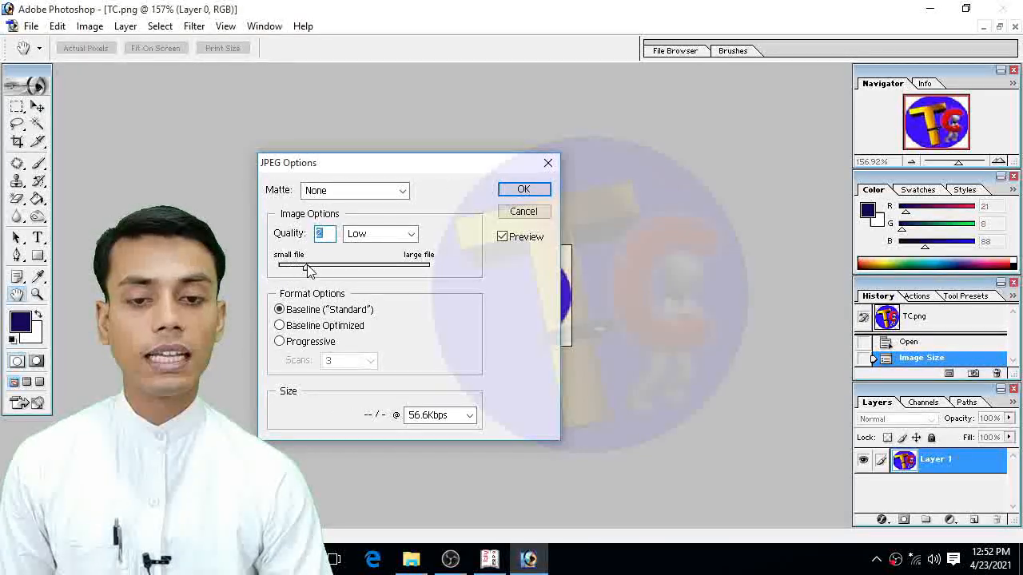
pyautogui.click(518, 188)
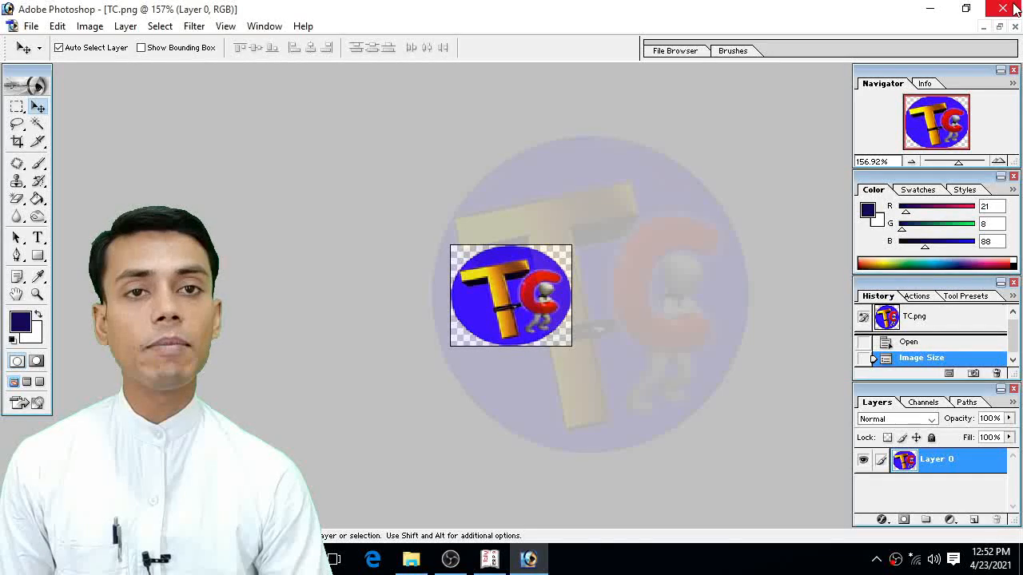
pyautogui.click(1015, 8)
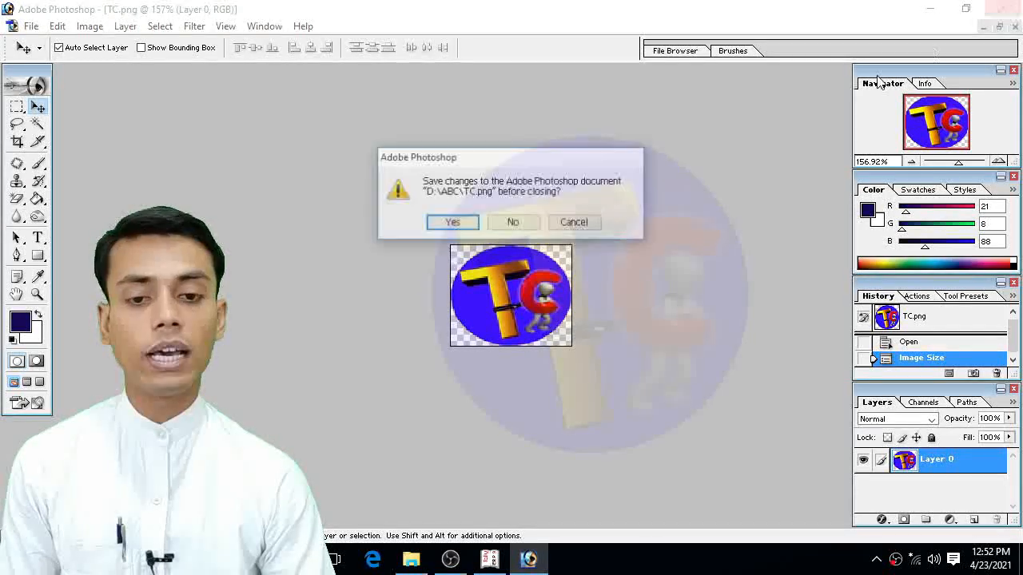
pyautogui.click(515, 223)
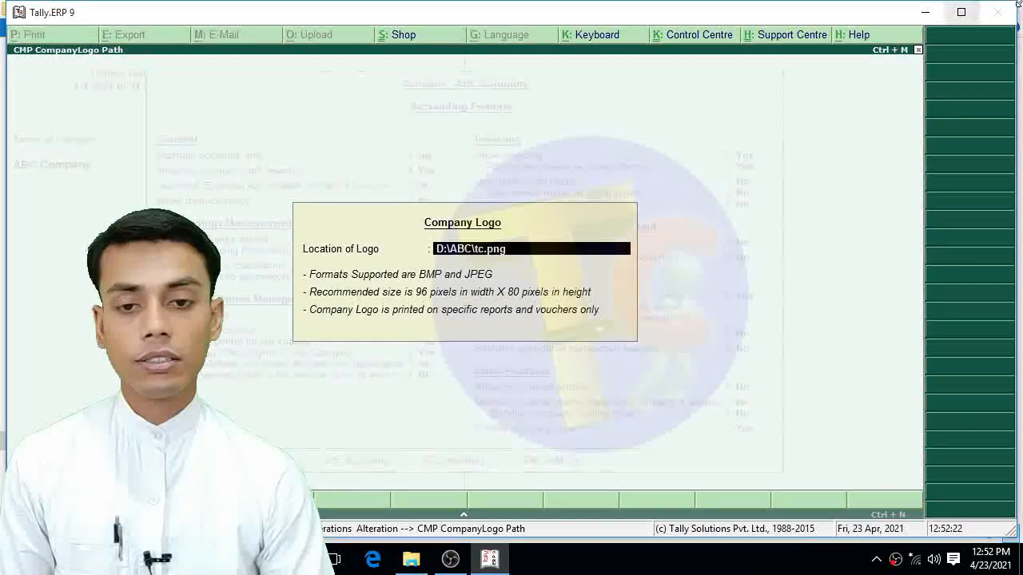
# Compare the new Company image with the original TC image in the ABC folder
pyautogui.click(926, 12)
pyautogui.click(179, 126)
pyautogui.click(257, 138)
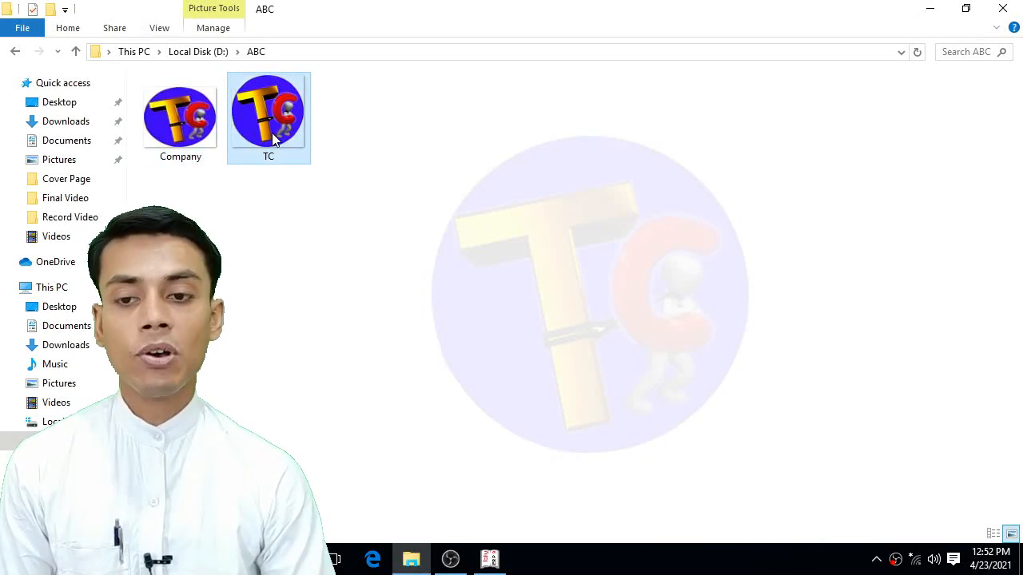
pyautogui.click(174, 133)
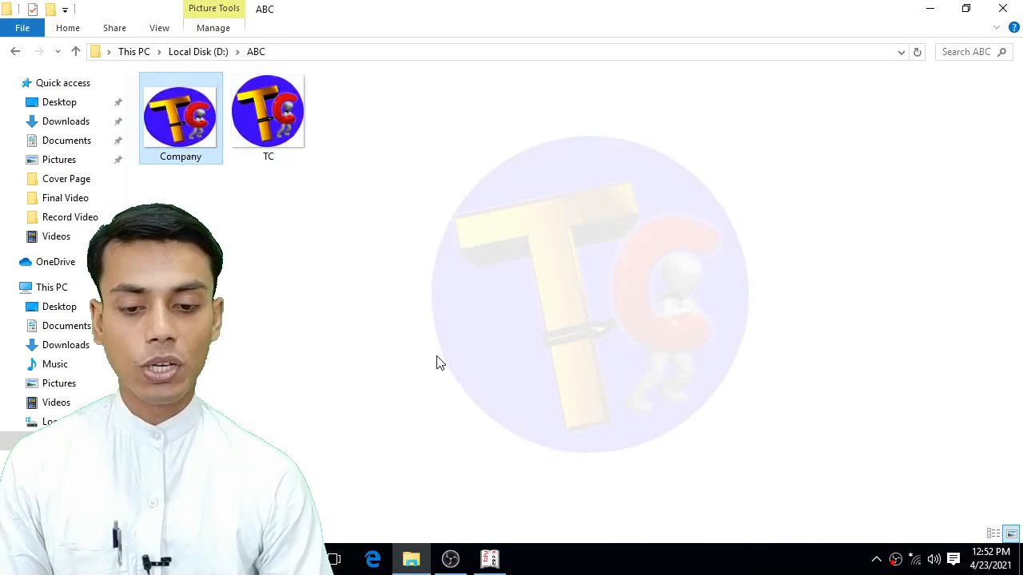
# Switch back to Tally.ERP 9 and enter D:\ABC\Company.jpeg as the company logo's location
pyautogui.click(489, 559)
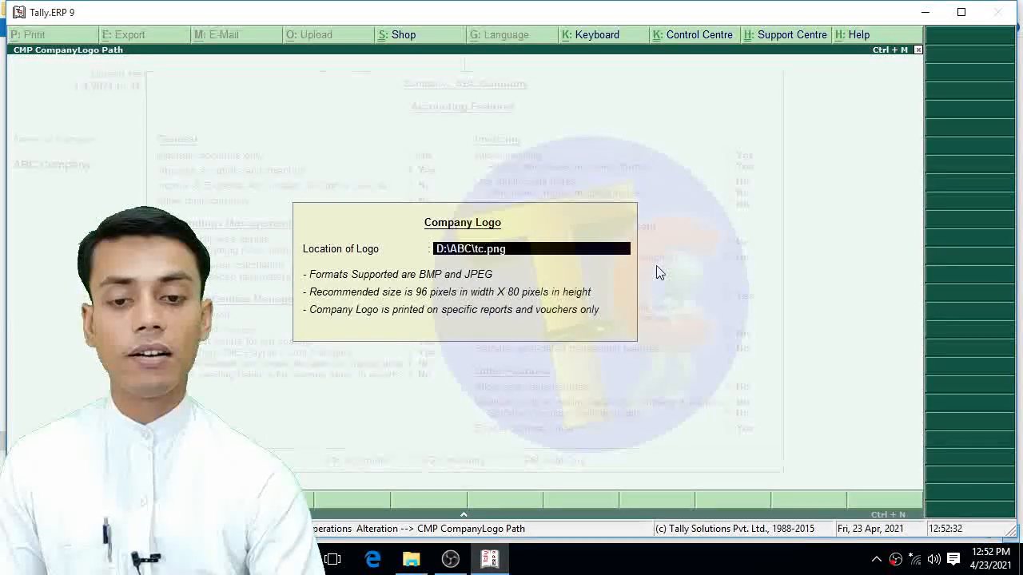
pyautogui.press('BackSpace')
pyautogui.press('BackSpace')
pyautogui.press('BackSpace')
pyautogui.press('BackSpace')
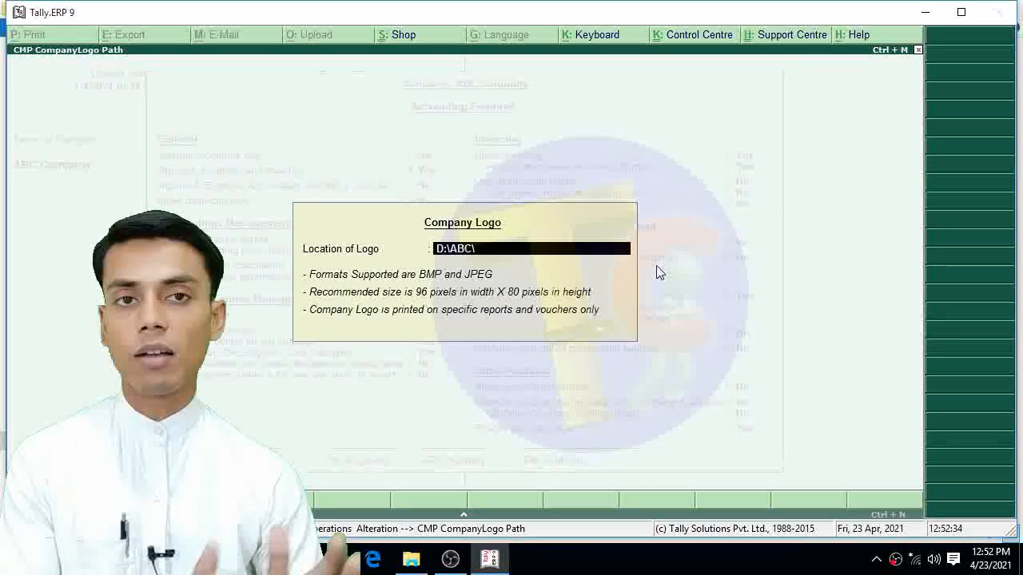
pyautogui.write('Compan')
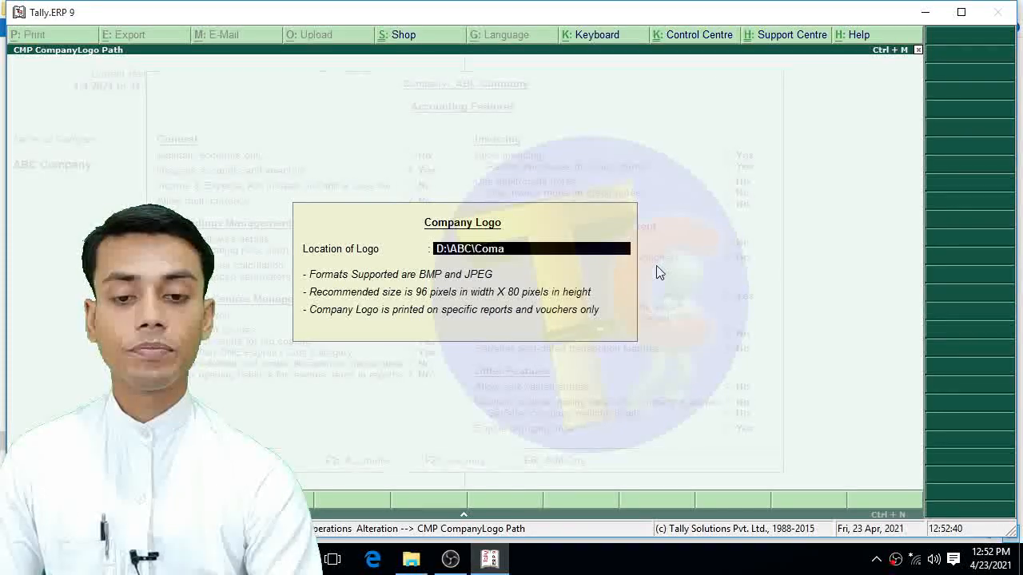
pyautogui.write('y.')
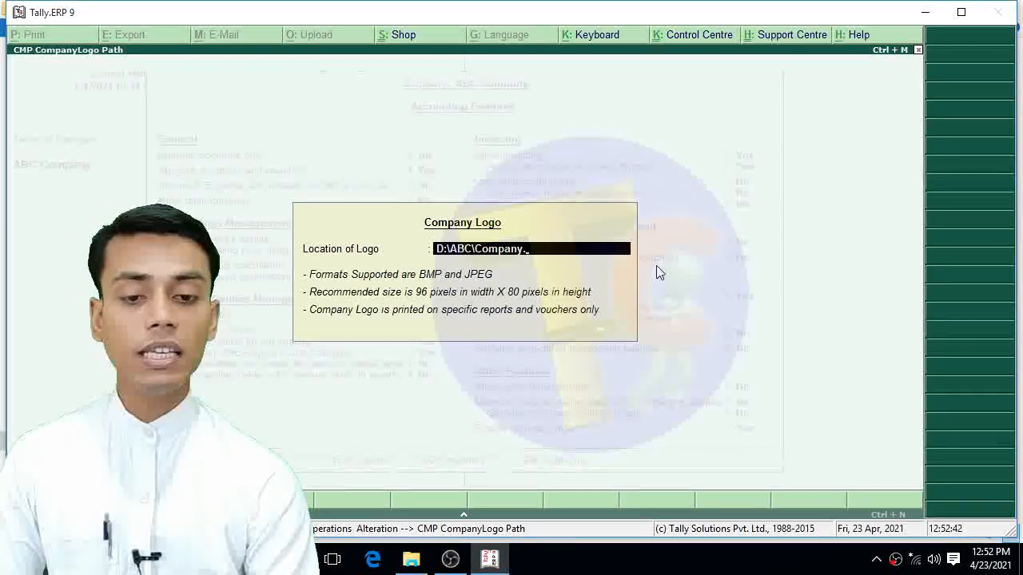
pyautogui.write('jpeg')
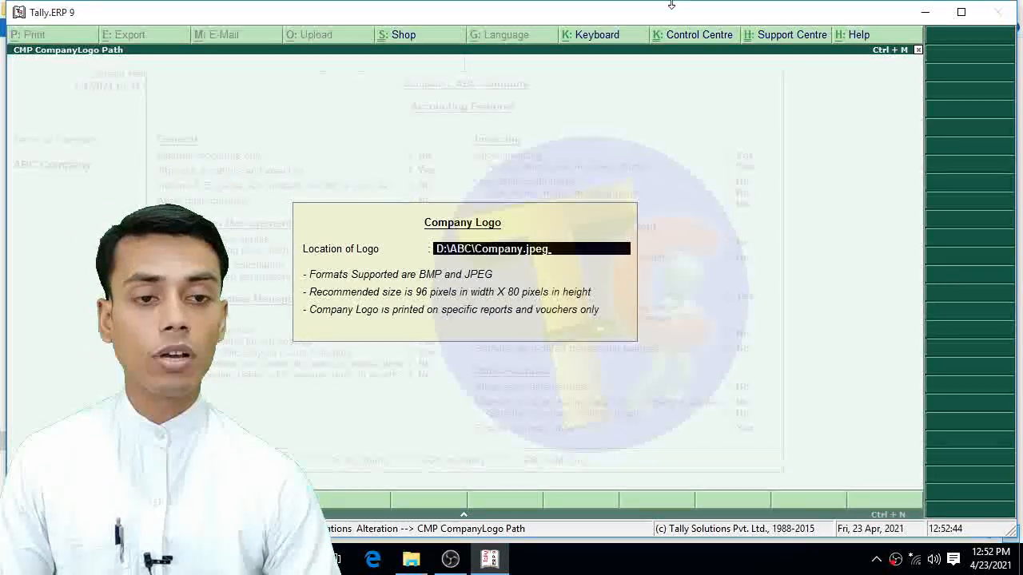
# Check the Company image's file type, folder location and name in its file properties, and return to Tally.ERP 9
pyautogui.click(924, 13)
pyautogui.rightClick(179, 130)
pyautogui.click(351, 462)
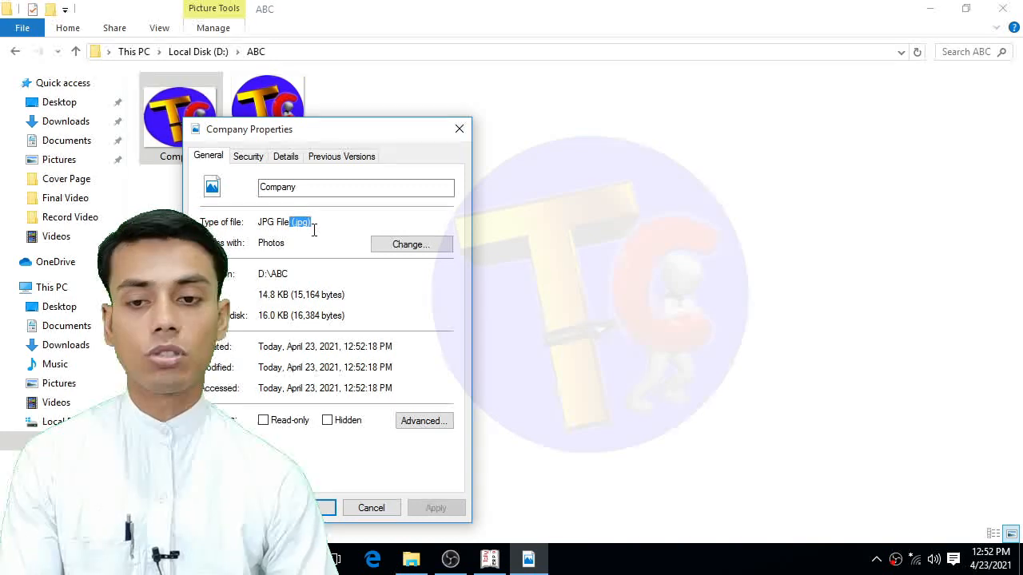
pyautogui.click(296, 244)
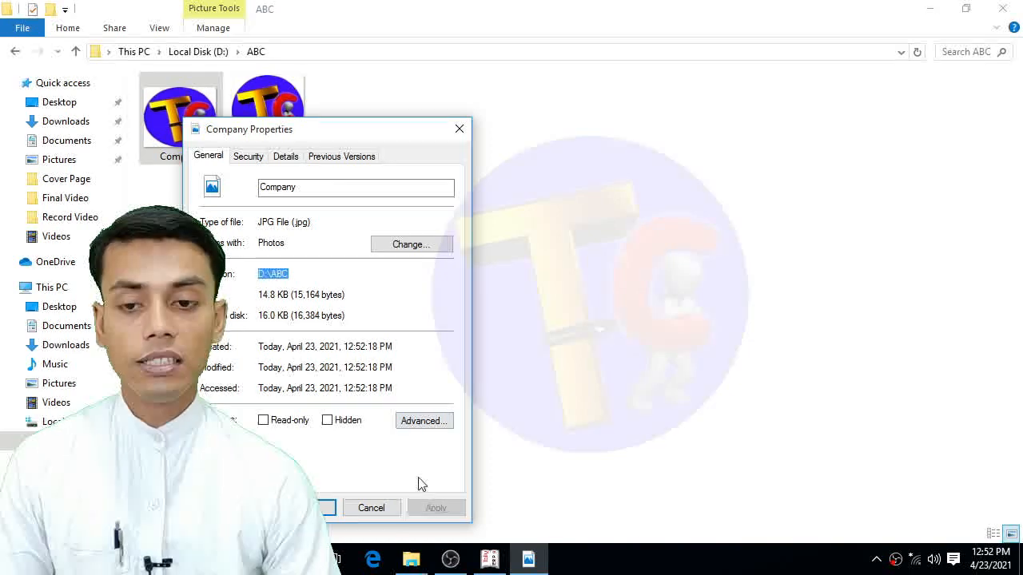
pyautogui.doubleClick(312, 188)
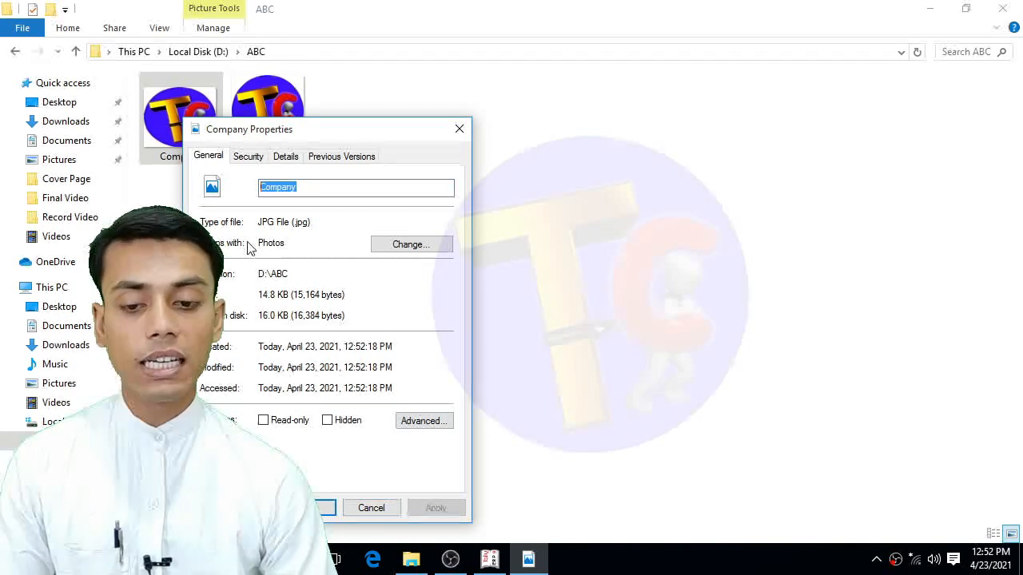
pyautogui.click(371, 508)
pyautogui.click(499, 555)
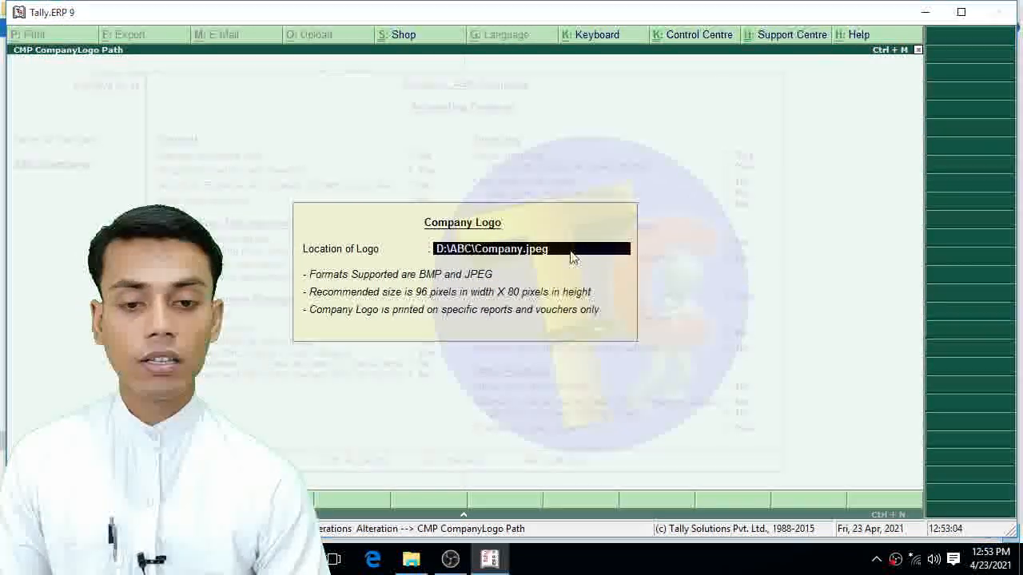
# Try to accept D:\ABC\Company.jpeg as the logo location, rechecking the Company image's file type in the ABC folder
pyautogui.press('Return')
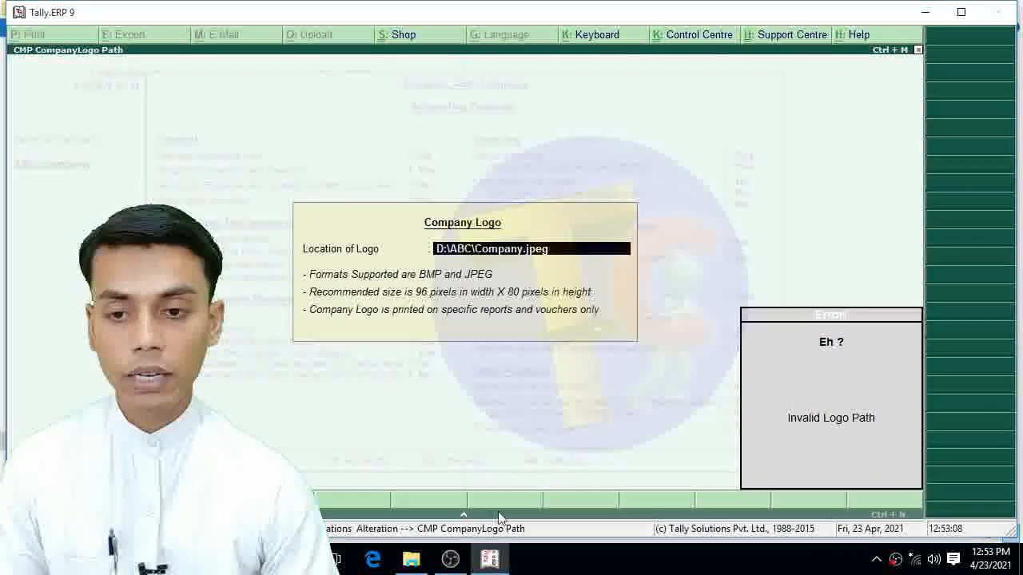
pyautogui.click(411, 559)
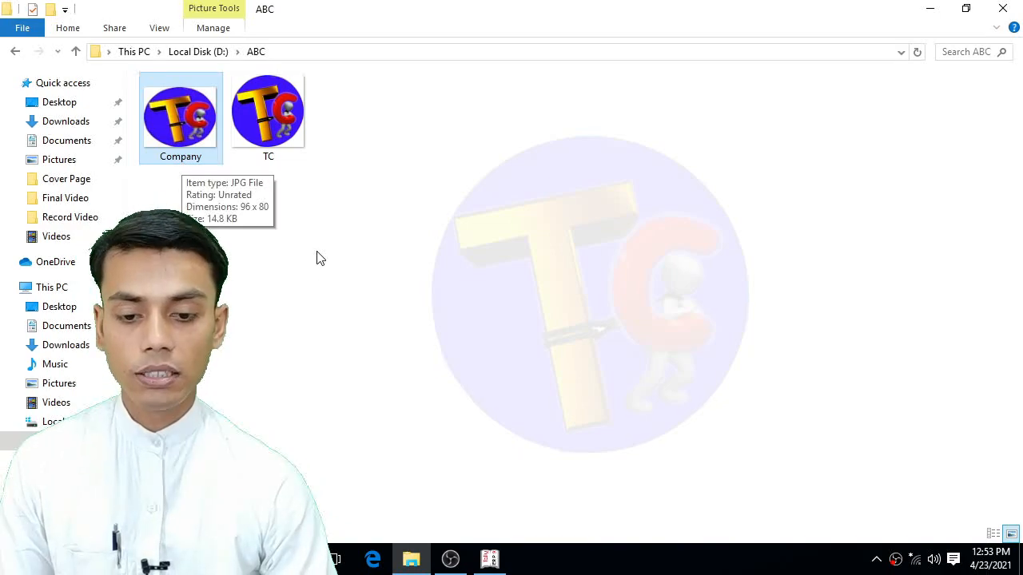
pyautogui.click(489, 560)
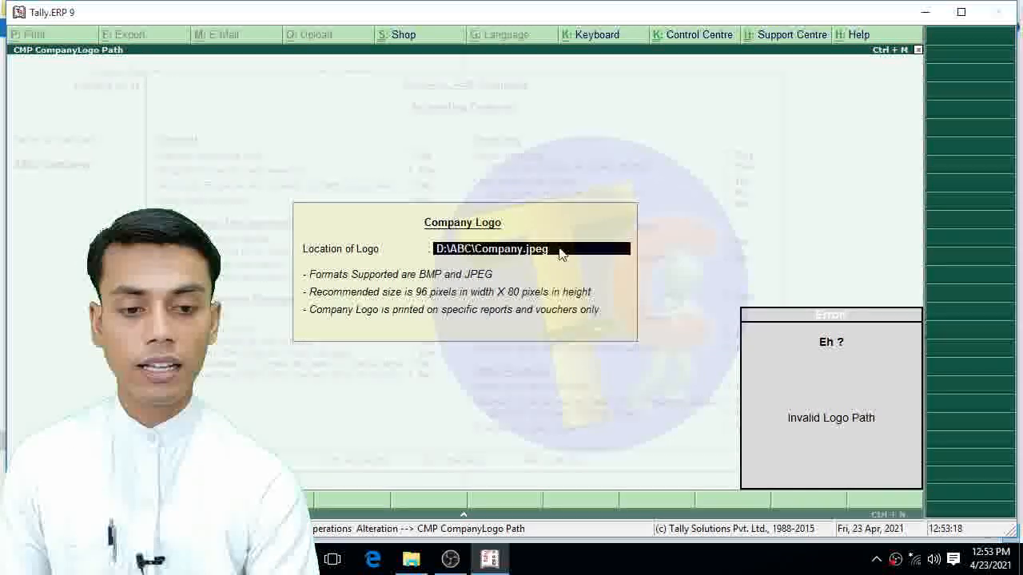
pyautogui.press('Escape')
pyautogui.press('Return')
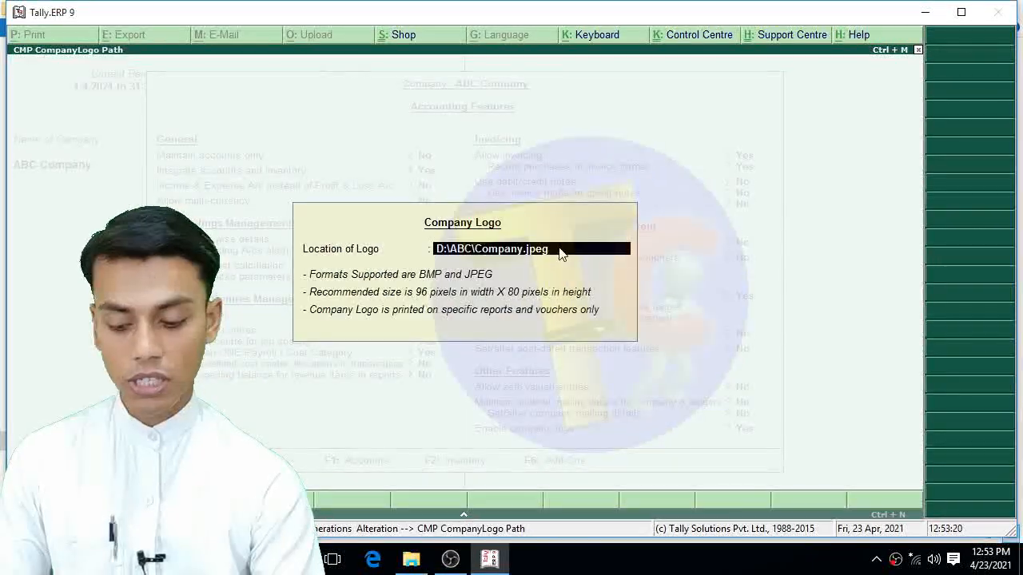
# Correct the logo location to D:\ABC\Company.jpg, accept the accounting features and return to the Gateway of Tally
pyautogui.write('g')
pyautogui.press('Return')
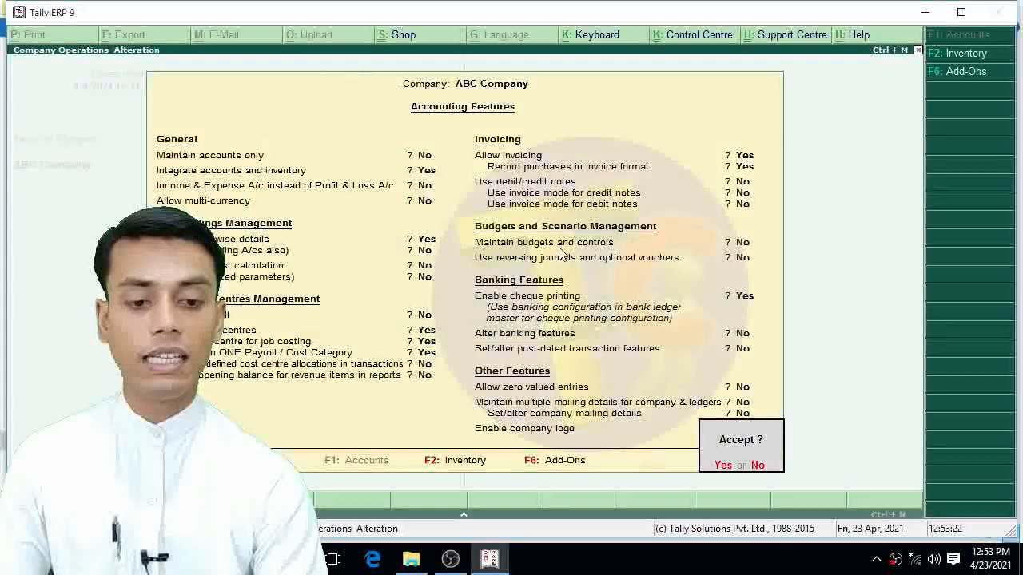
pyautogui.press('Escape')
pyautogui.press('Return')
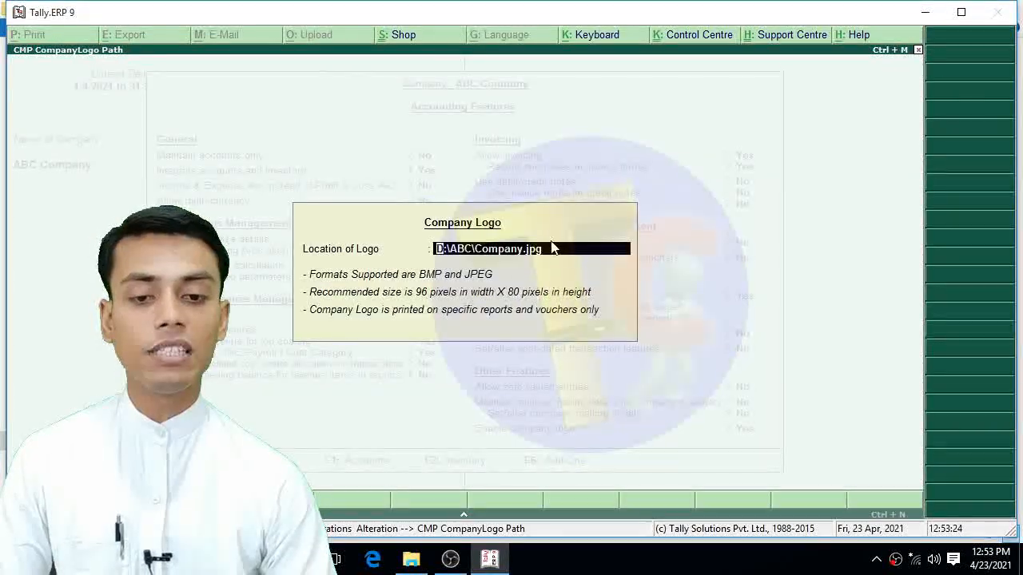
pyautogui.press('Return')
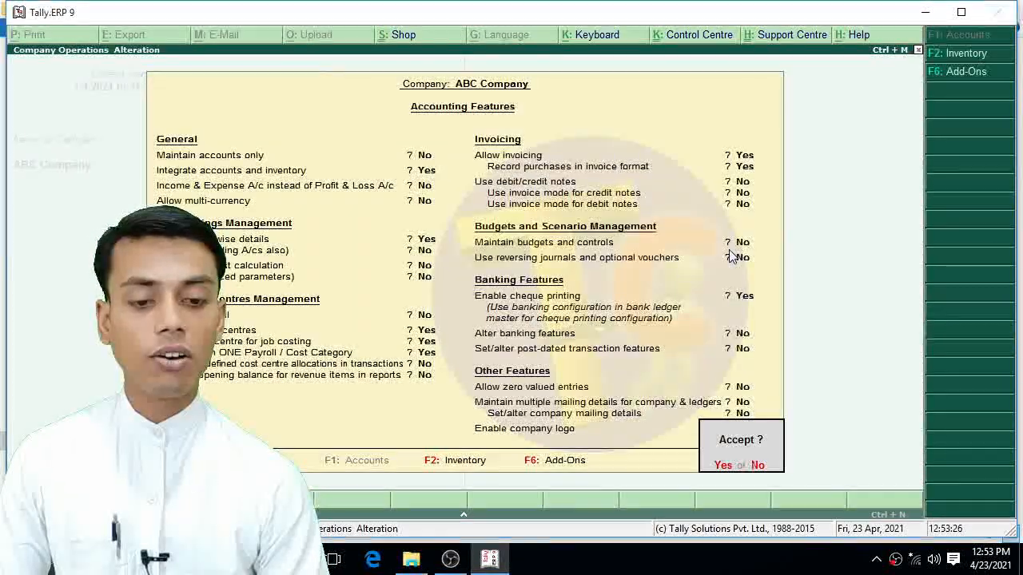
pyautogui.press('Return')
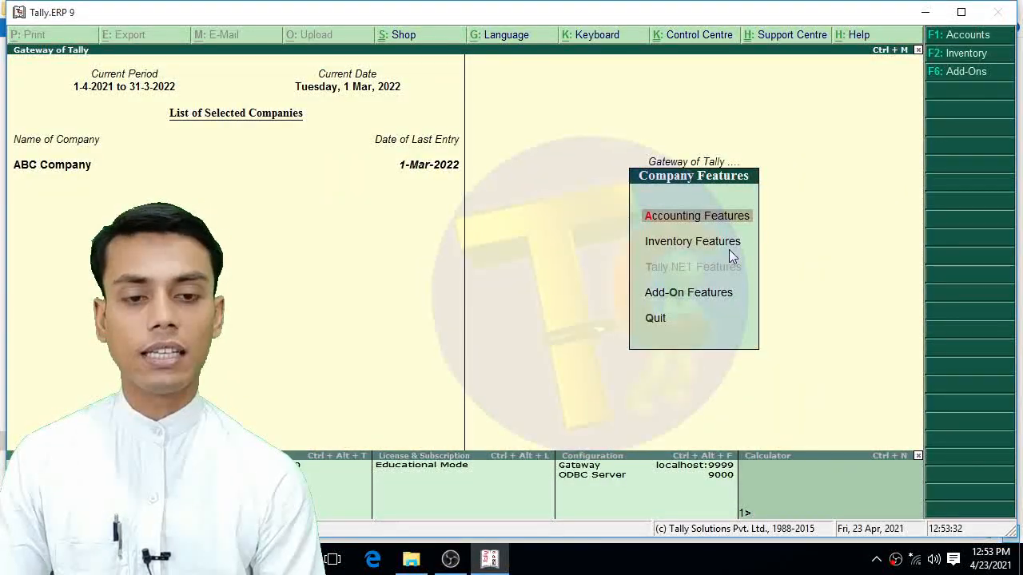
pyautogui.press('Escape')
pyautogui.press('Down')
pyautogui.press('Down')
pyautogui.press('Down')
pyautogui.press('Down')
pyautogui.press('Down')
pyautogui.press('Down')
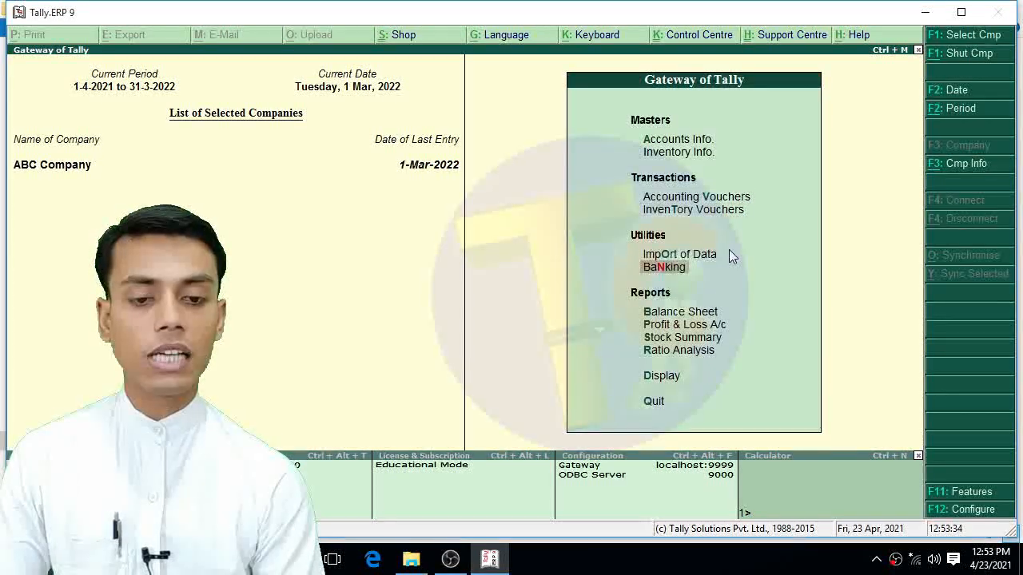
pyautogui.press('Return')
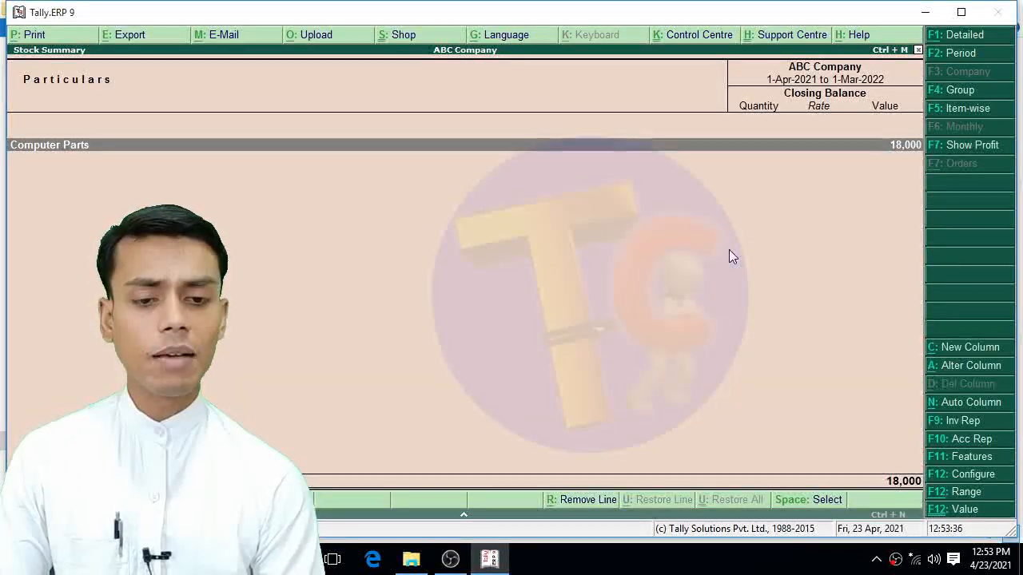
pyautogui.press('Escape')
# Open the Mother Board sales voucher No. 1 dated 1-Mar-2022 from the Day Book
pyautogui.press('Down')
pyautogui.press('Down')
pyautogui.press('Return')
pyautogui.press('Down')
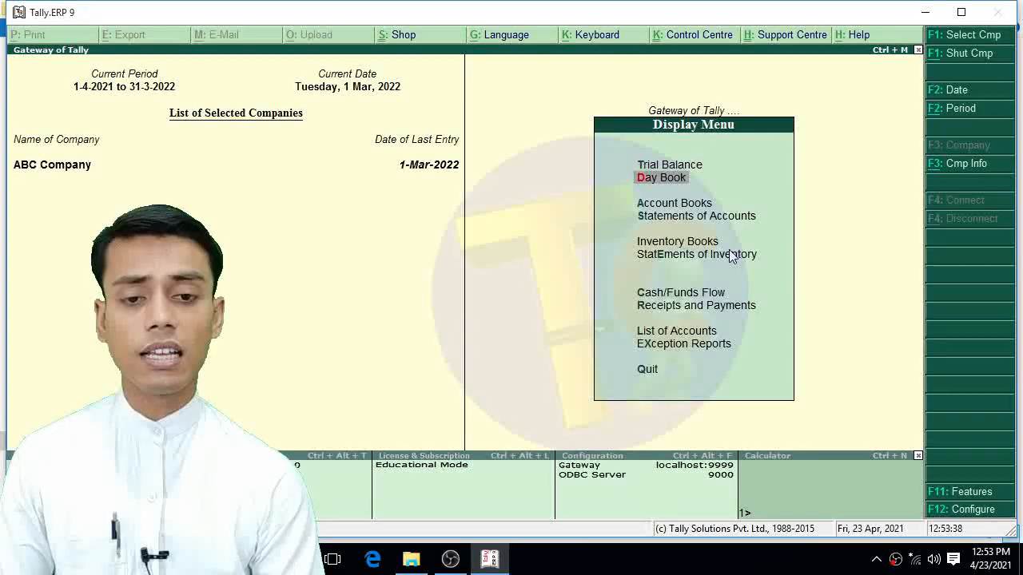
pyautogui.press('Return')
pyautogui.press('Down')
pyautogui.press('Return')
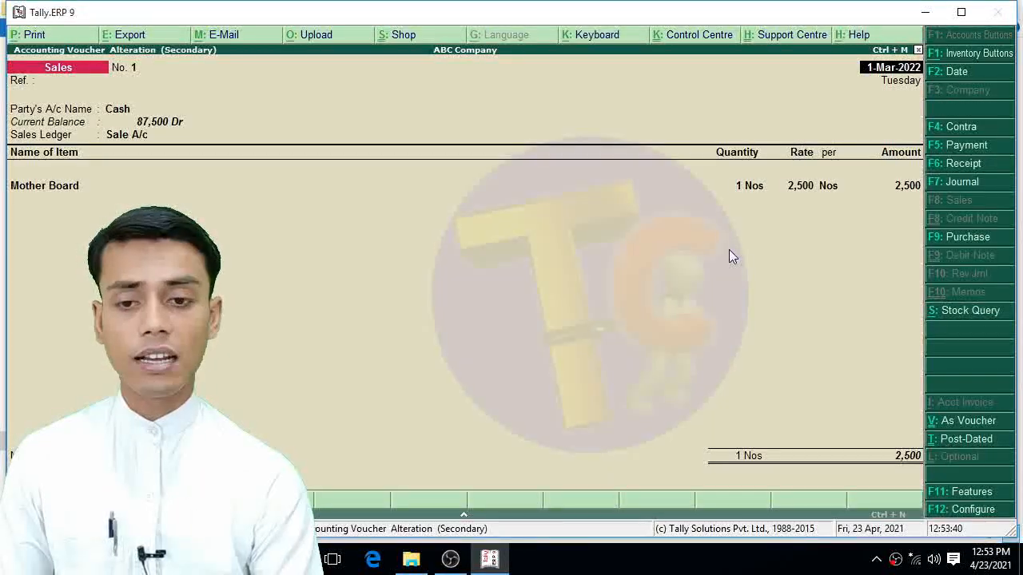
# Preview the sales voucher's printed invoice at enlarged size to check the company logo, and return to the Day Book
pyautogui.hotkey('alt', 'p')
pyautogui.press('Return')
pyautogui.press('Return')
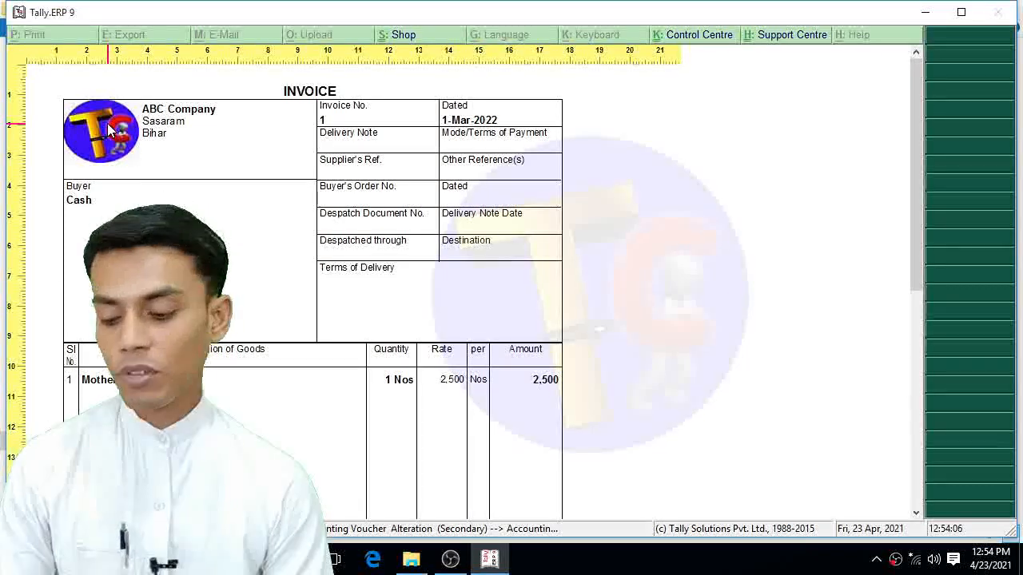
pyautogui.press('Escape')
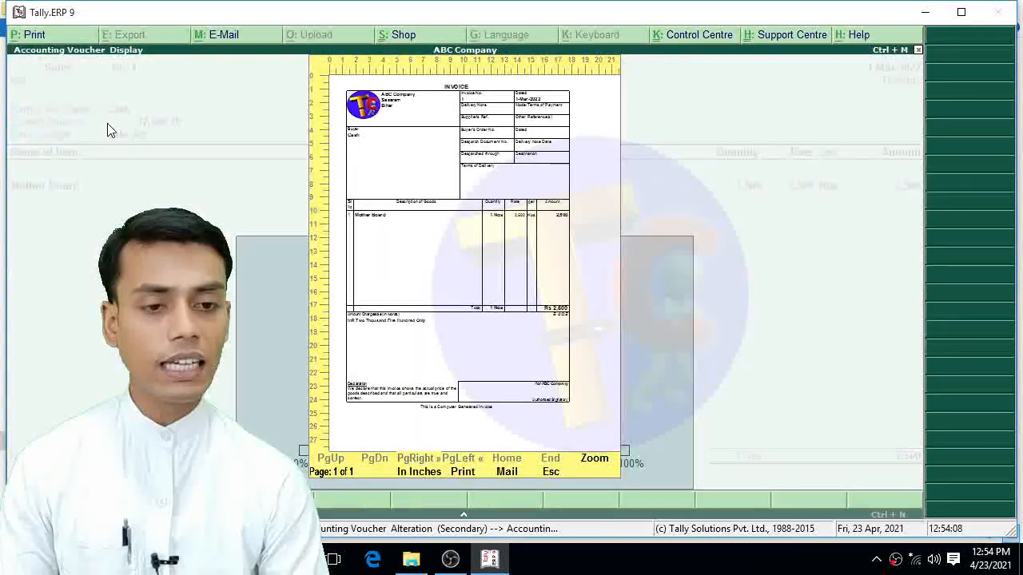
pyautogui.press('Escape')
pyautogui.press('Escape')
pyautogui.press('y')
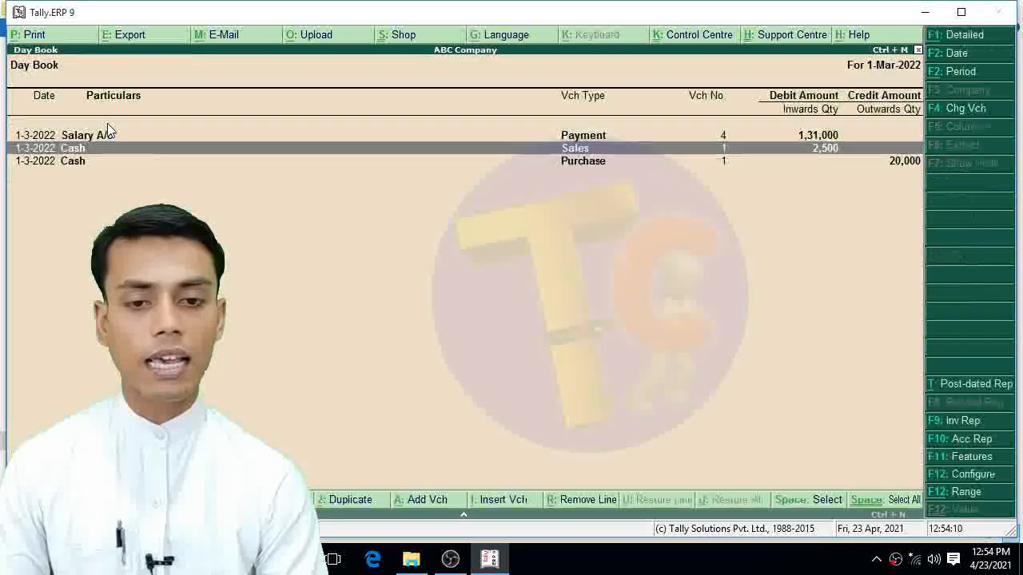
# Open purchase voucher No. 1 from the Day Book, examine its enlarged invoice print preview, and return to the voucher
pyautogui.press('Down')
pyautogui.press('Return')
pyautogui.hotkey('alt', 'p')
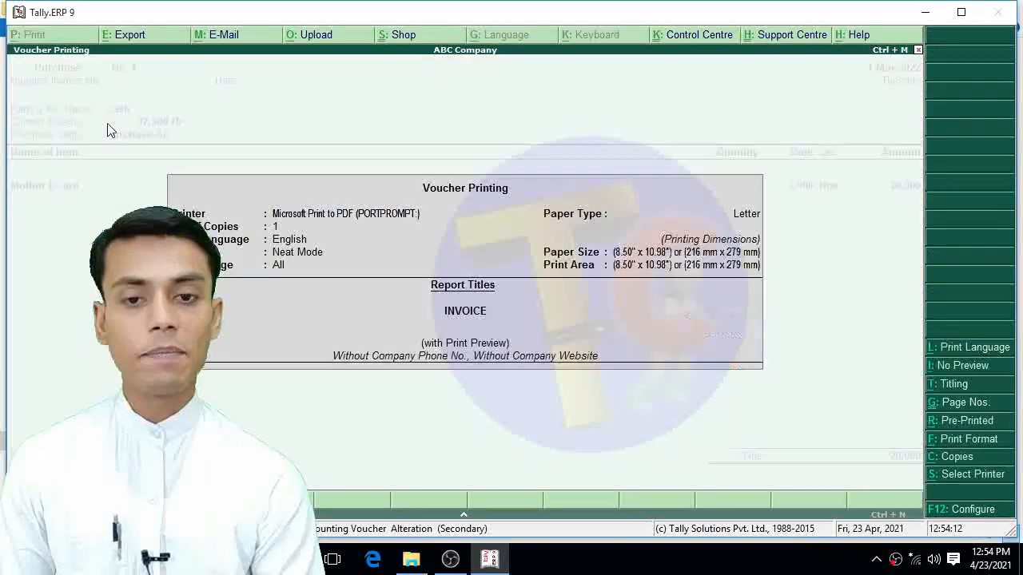
pyautogui.press('Return')
pyautogui.hotkey('alt', 'z')
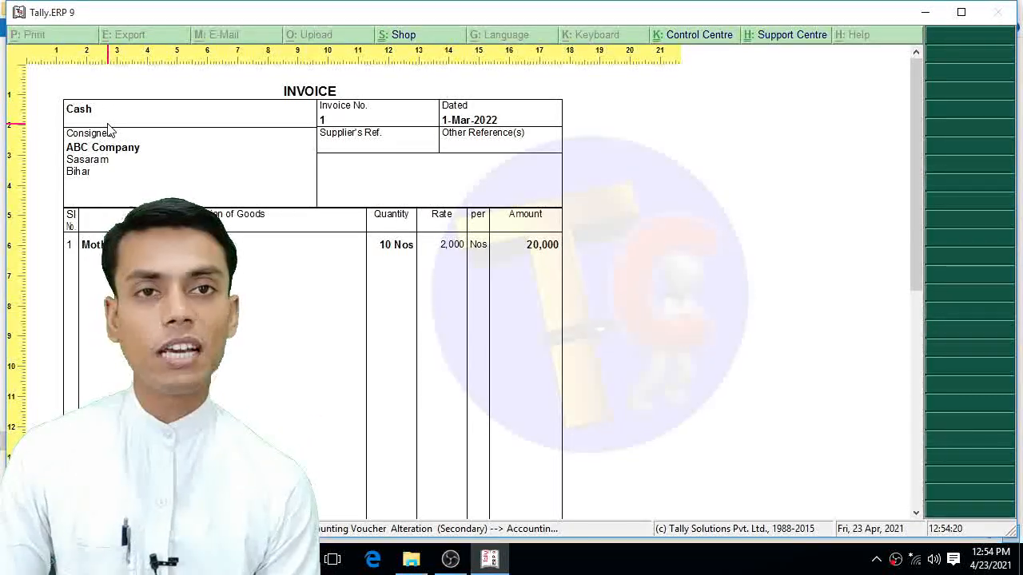
pyautogui.press('Escape')
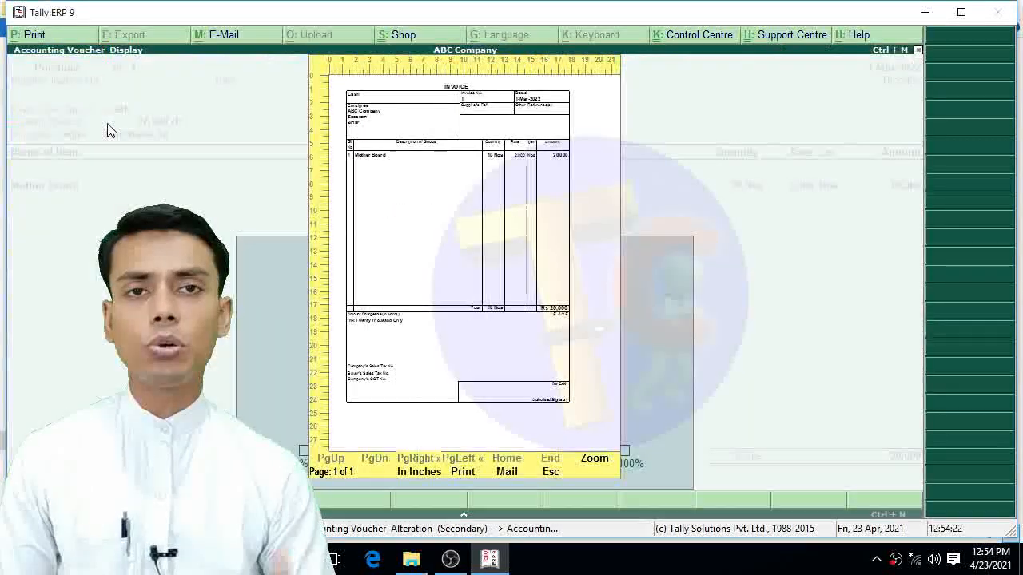
pyautogui.press('Escape')
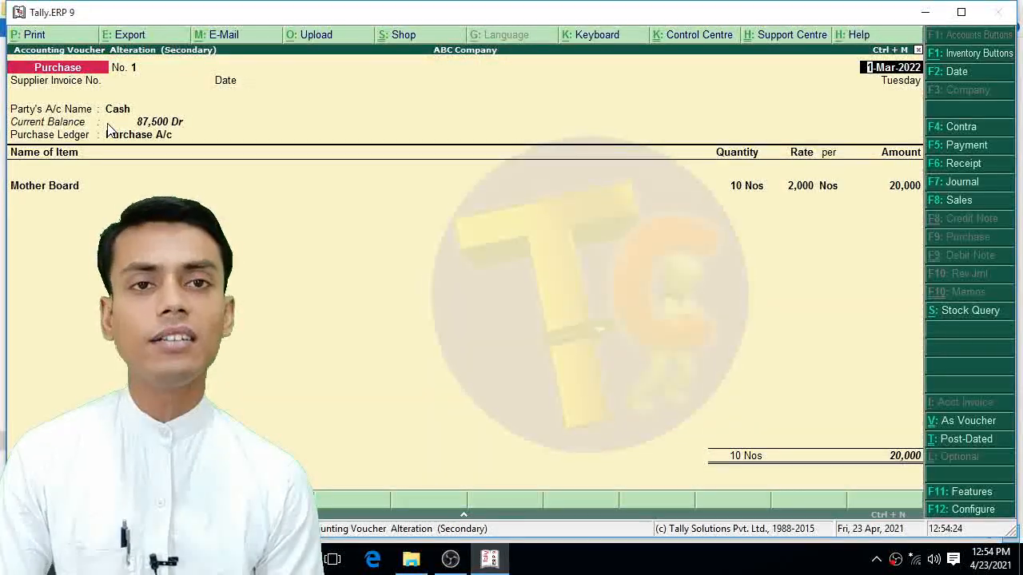